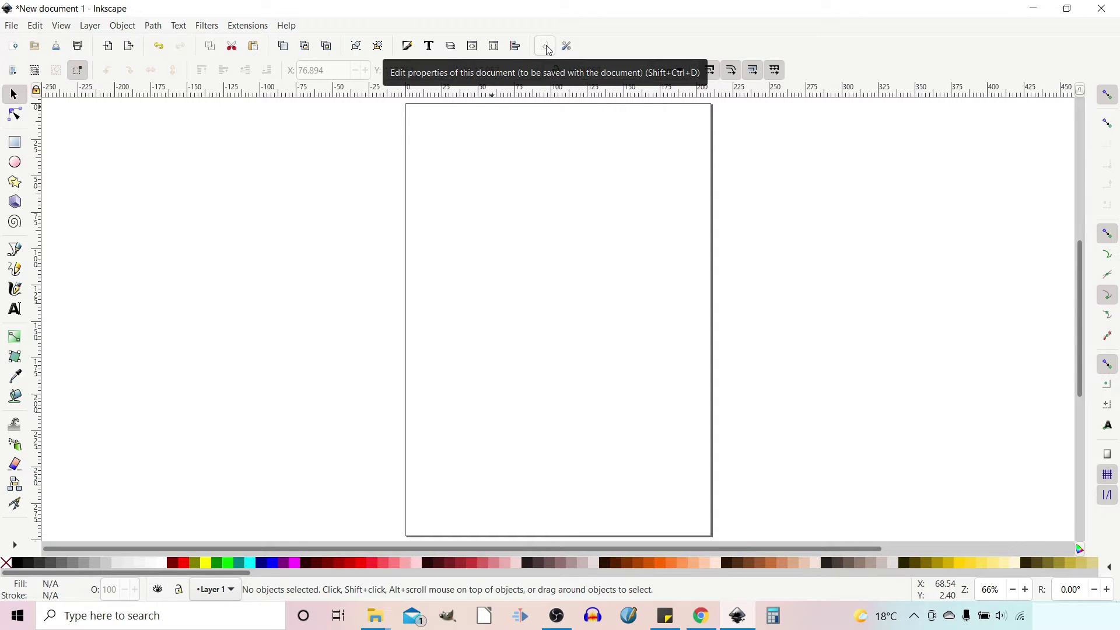
# - Hide the page border in the document properties
pyautogui.click(547, 47)
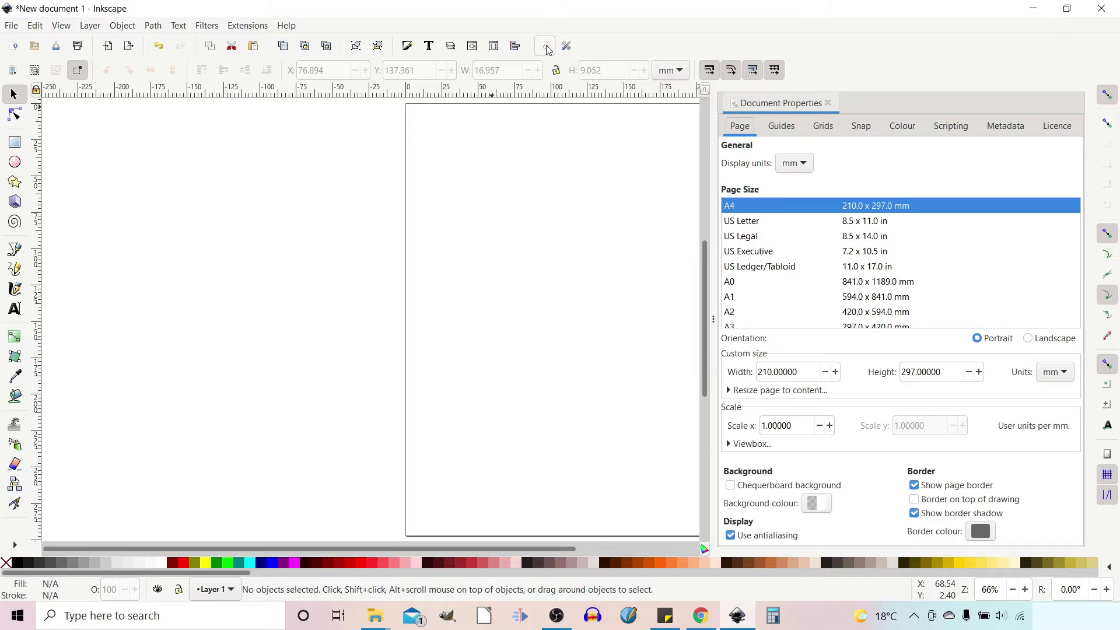
pyautogui.click(915, 486)
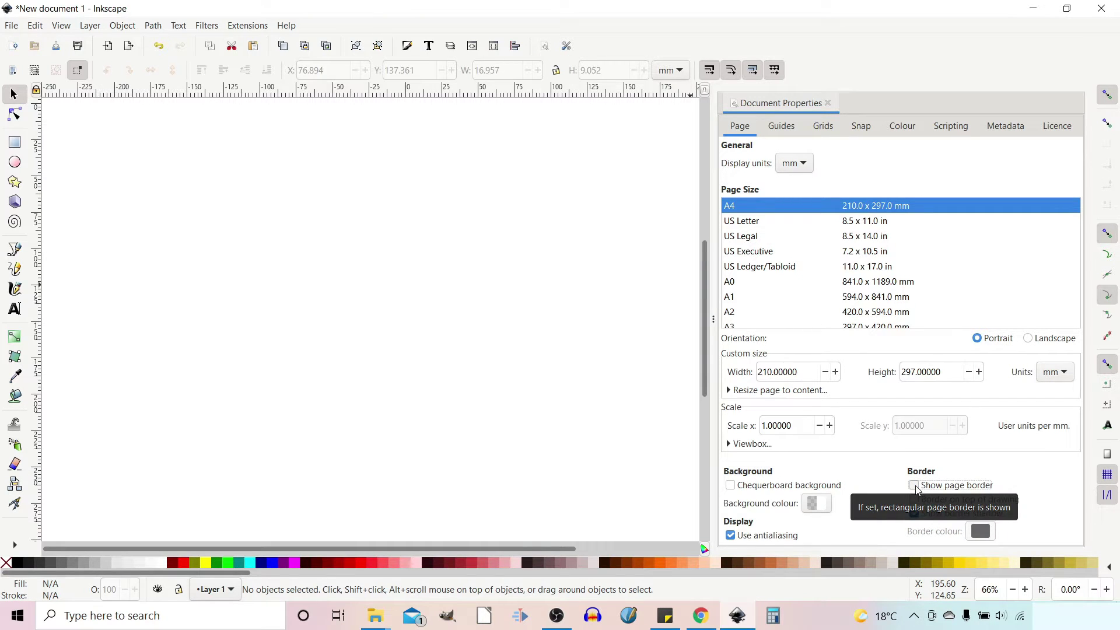
pyautogui.click(828, 104)
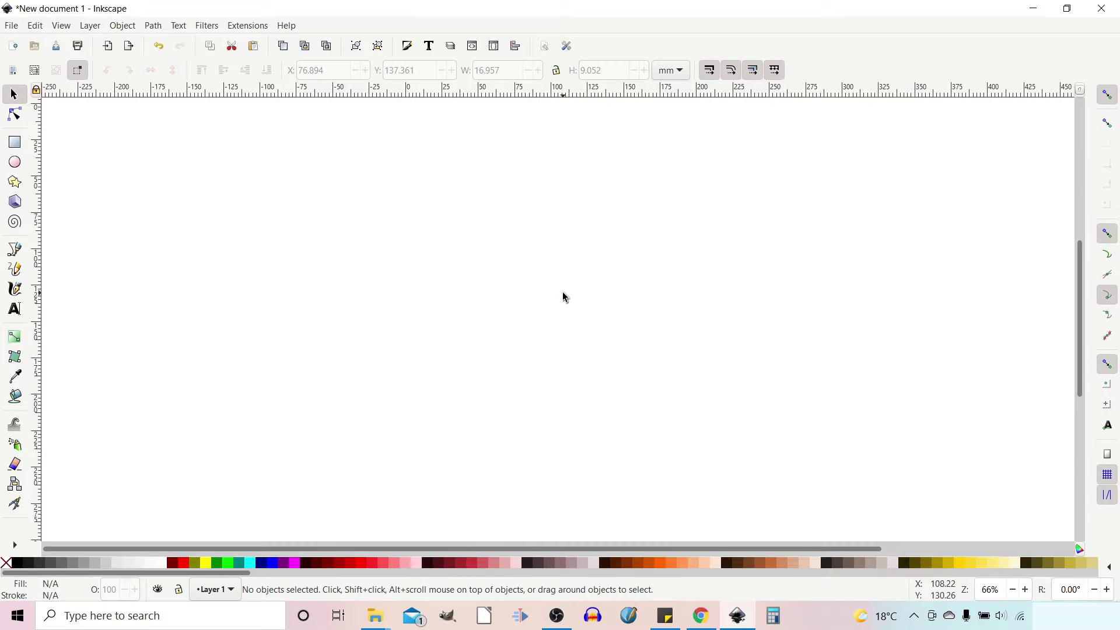
# - Import whale-311477.svg as editable objects at 96 DPI with image rendering mode None (auto)
pyautogui.click(11, 26)
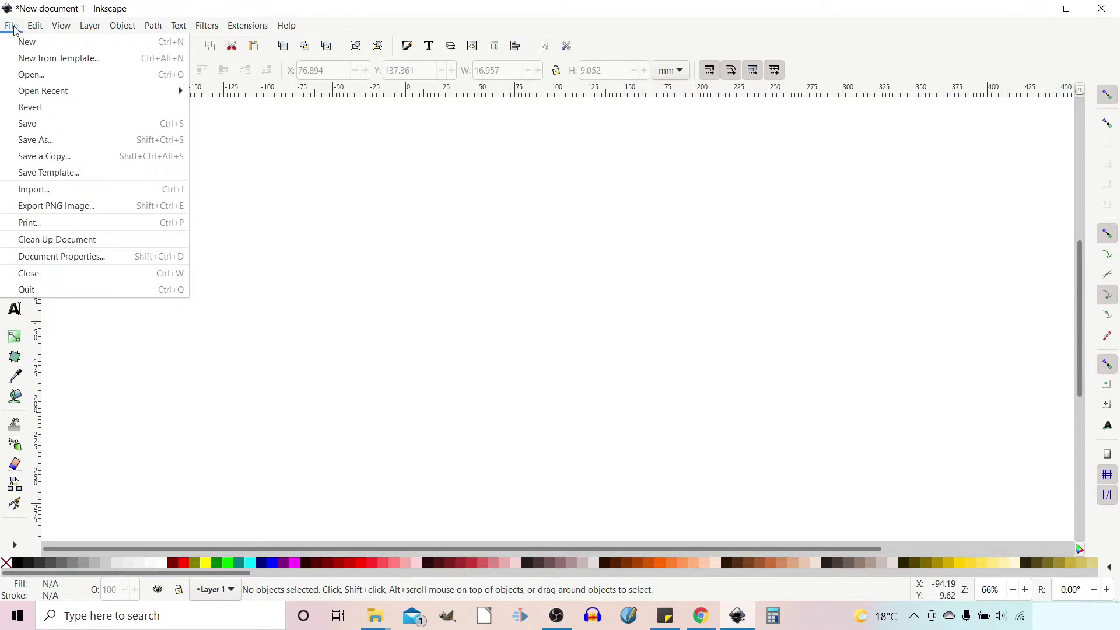
pyautogui.click(35, 189)
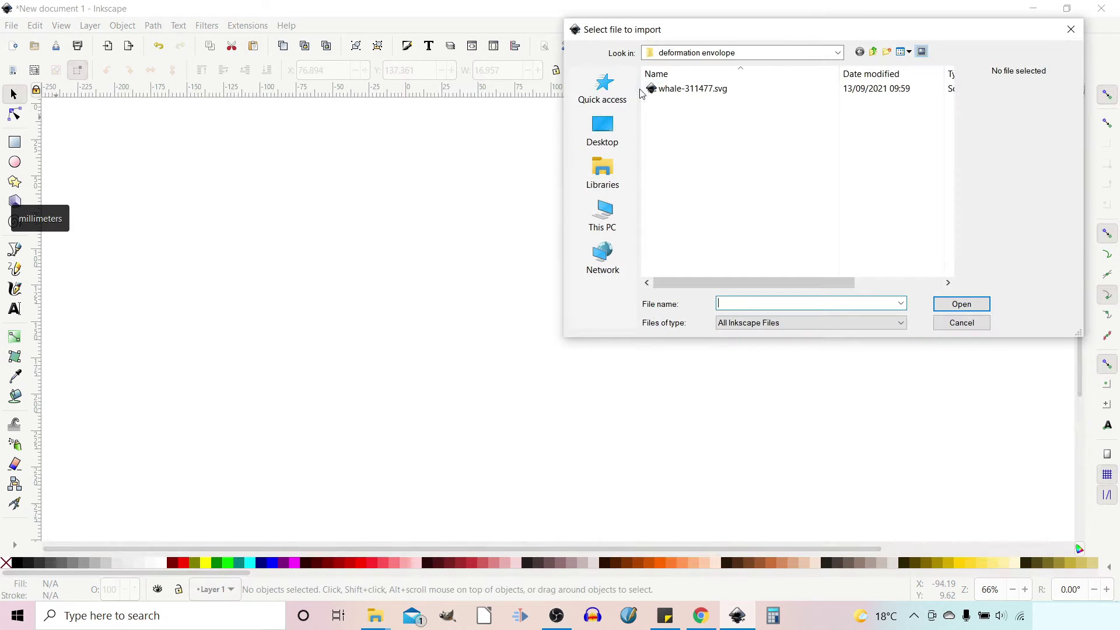
pyautogui.doubleClick(698, 91)
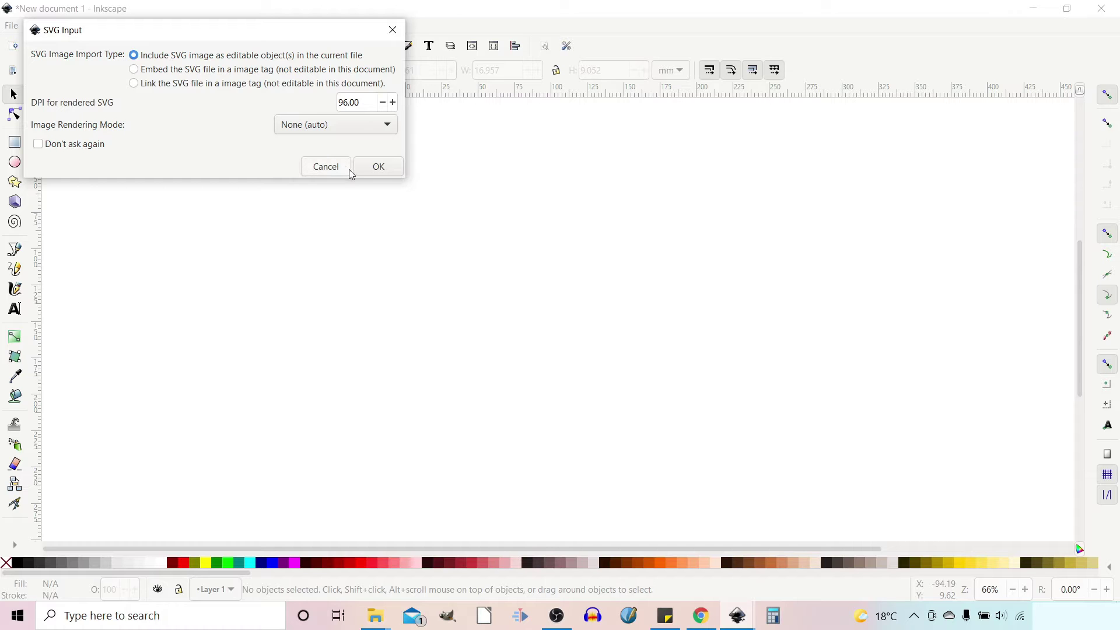
pyautogui.click(378, 167)
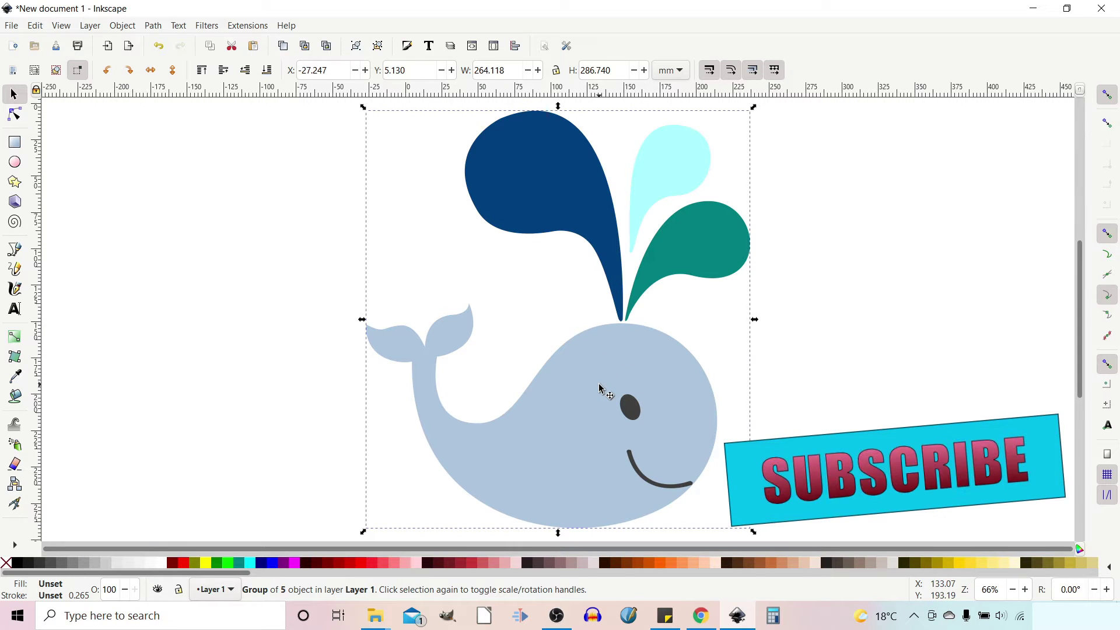
# - Ungroup the imported whale artwork and group its three water spout shapes together
pyautogui.click(378, 47)
pyautogui.click(807, 285)
pyautogui.click(516, 188)
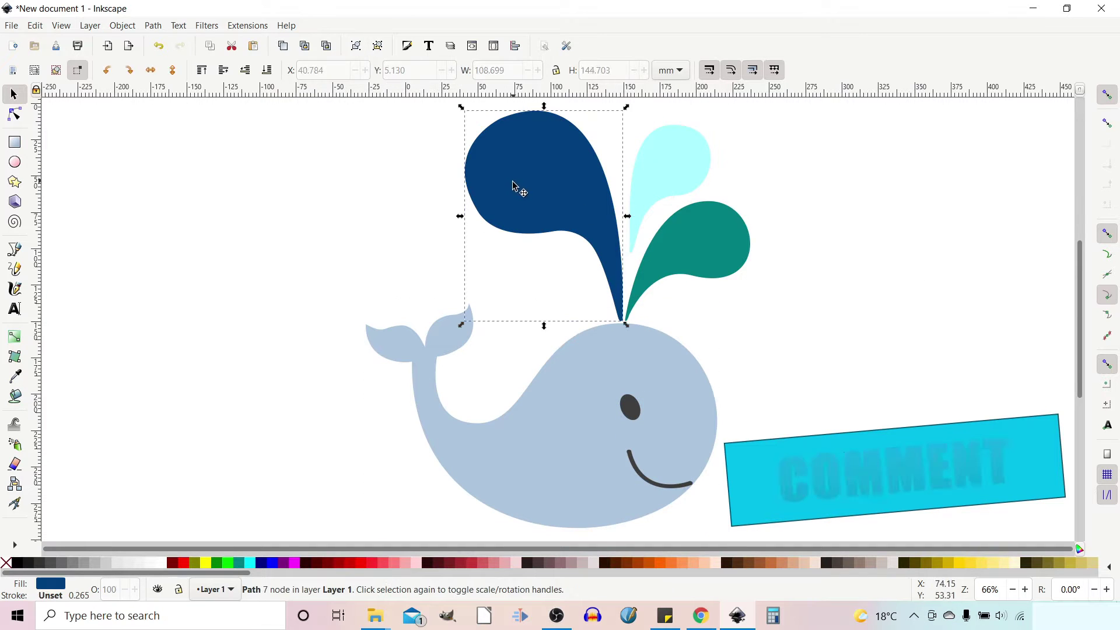
pyautogui.keyDown('shift'); pyautogui.click(678, 189); pyautogui.keyUp('shift')
pyautogui.keyDown('shift'); pyautogui.click(722, 255); pyautogui.keyUp('shift')
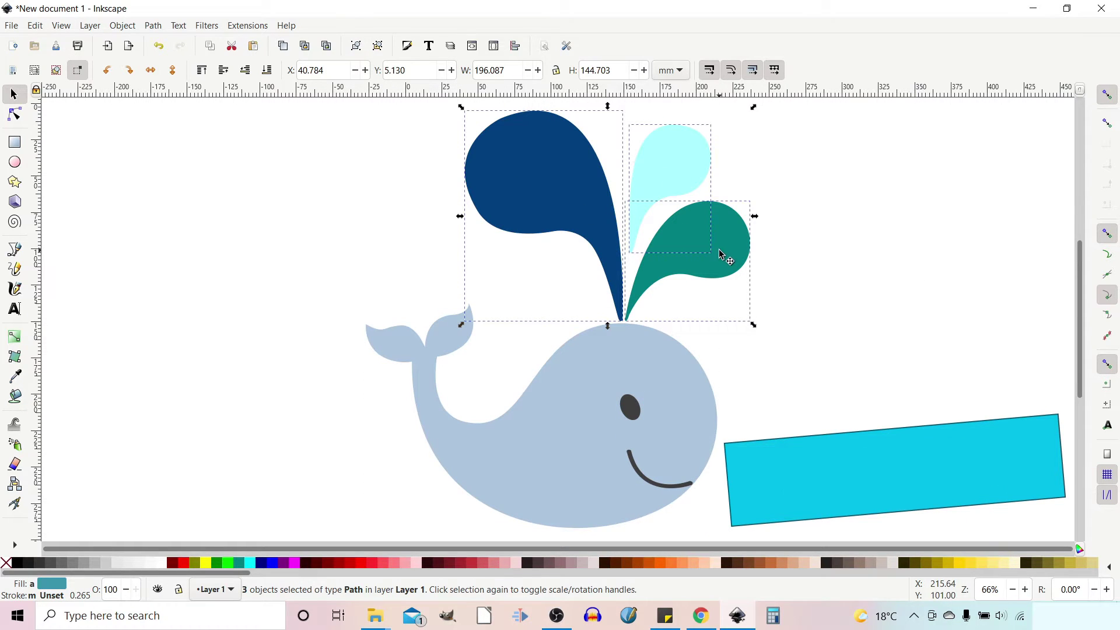
pyautogui.click(356, 47)
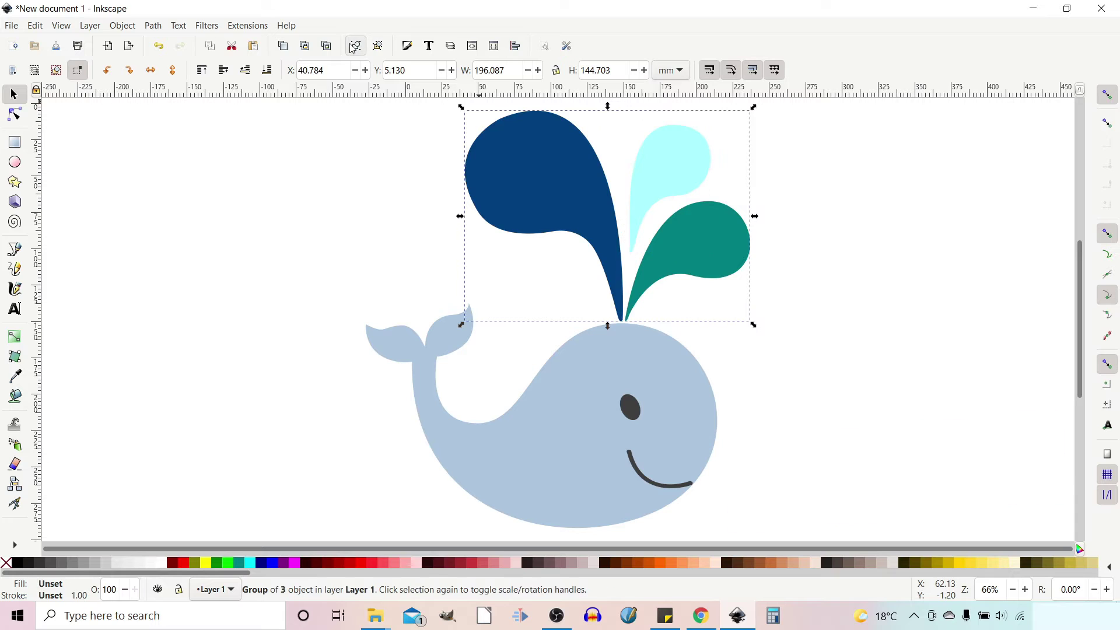
# - Group the whale's eye and mouth together
pyautogui.click(632, 408)
pyautogui.keyDown('shift'); pyautogui.click(640, 470); pyautogui.keyUp('shift')
pyautogui.hotkey('ctrl', 'g')
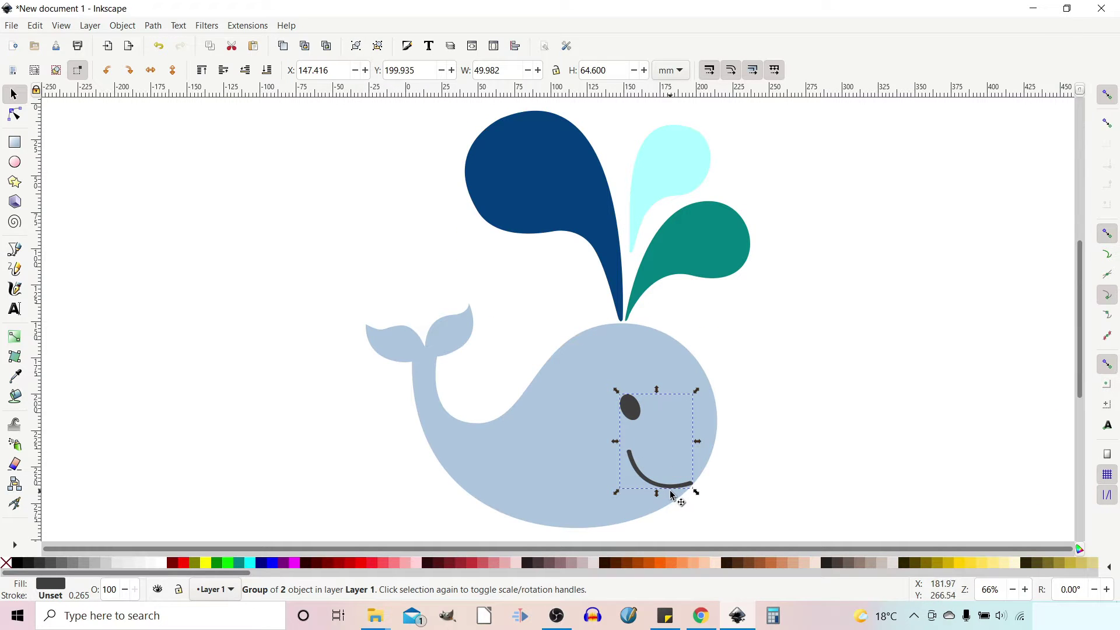
# - Show the document's object list and lock the face group, the water spout group and the whale body path
pyautogui.click(123, 26)
pyautogui.click(140, 42)
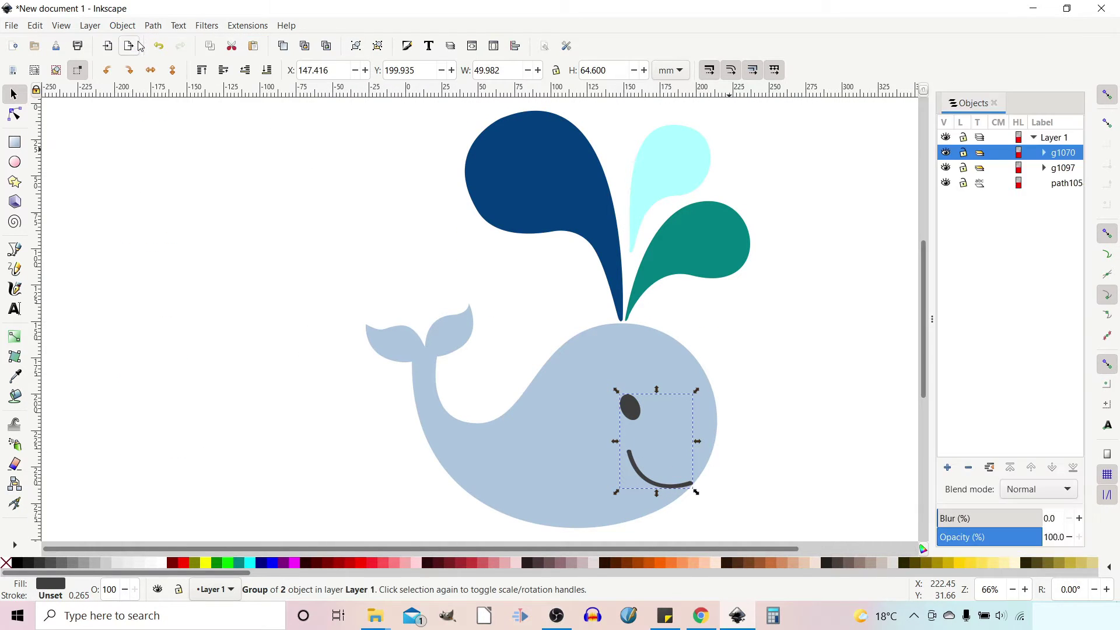
pyautogui.click(833, 374)
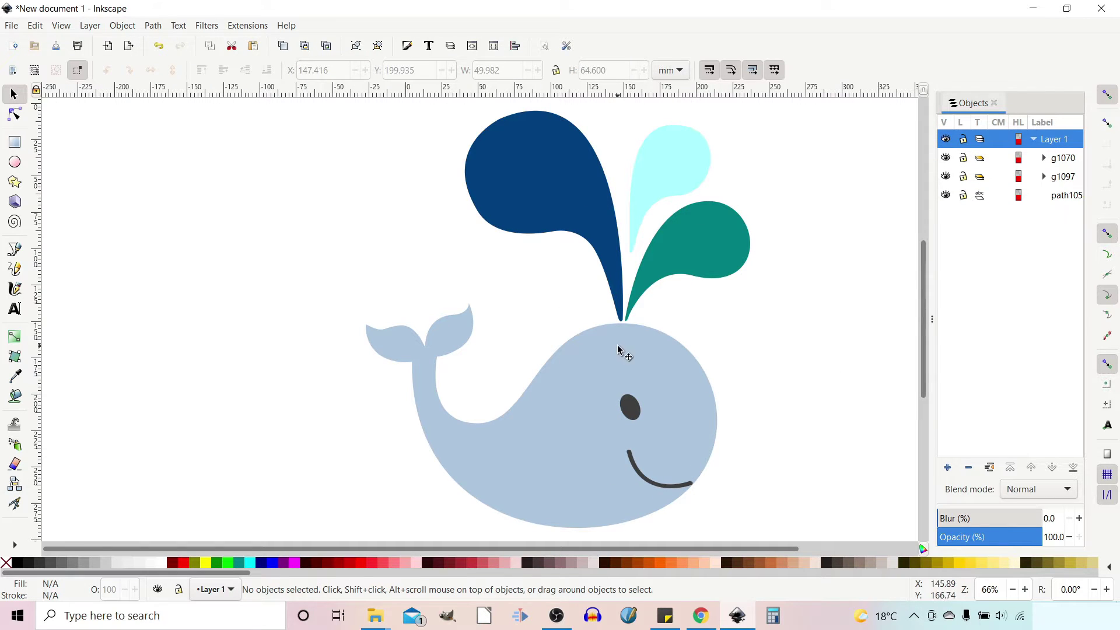
pyautogui.click(962, 159)
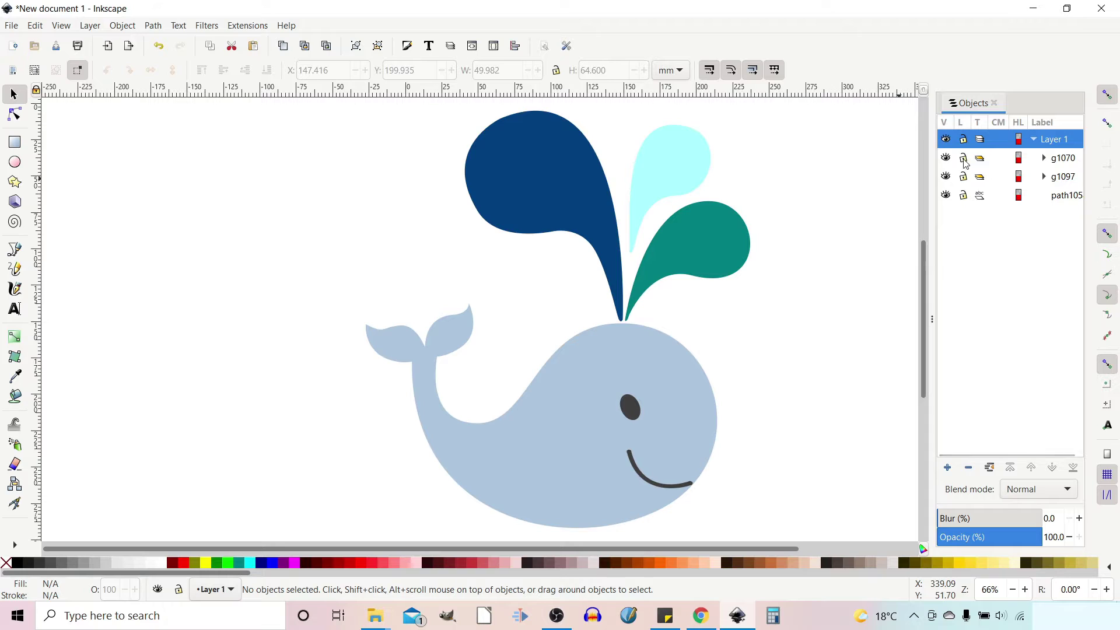
pyautogui.click(964, 197)
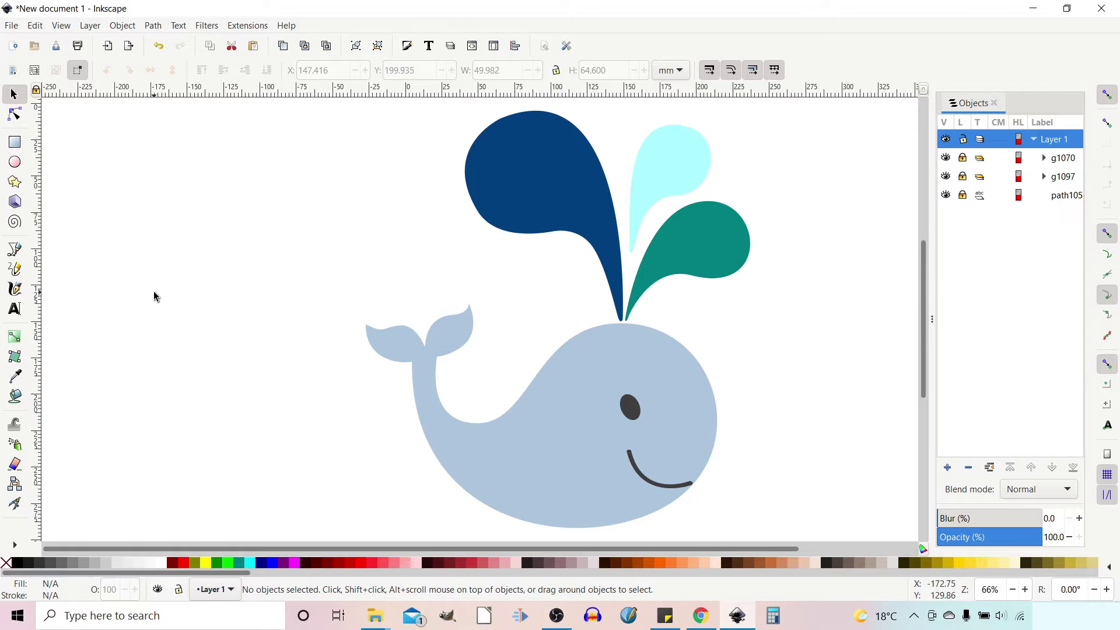
# - Add the text WHALE in 100 pt bold Impact, enlarge it to about 226 by 82 mm and place it over the whale's body
pyautogui.click(16, 311)
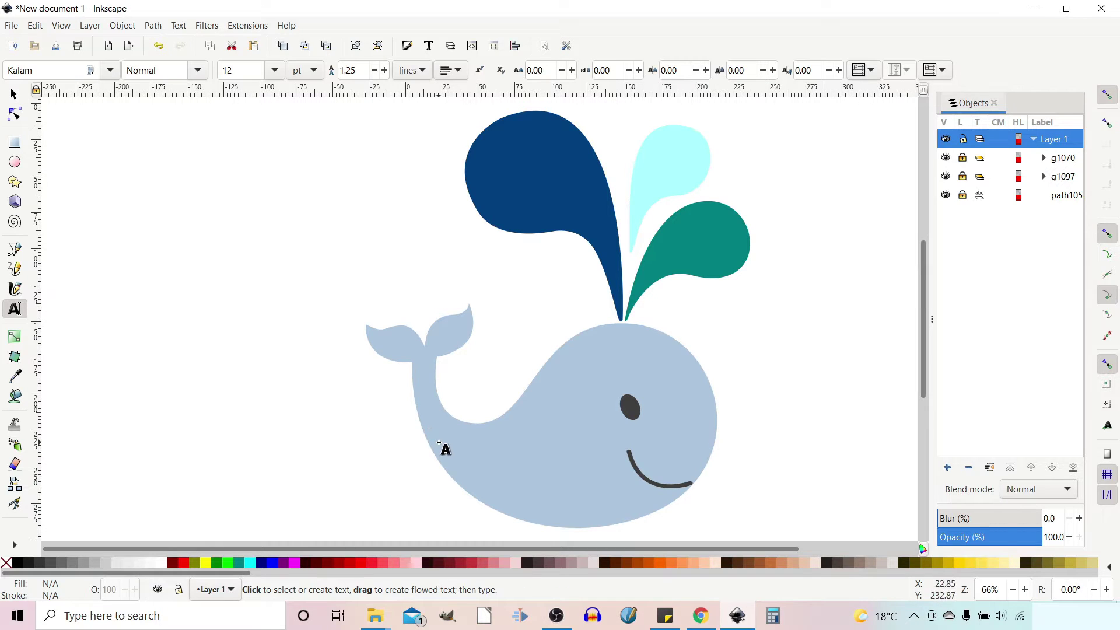
pyautogui.click(439, 443)
pyautogui.write('WHALE')
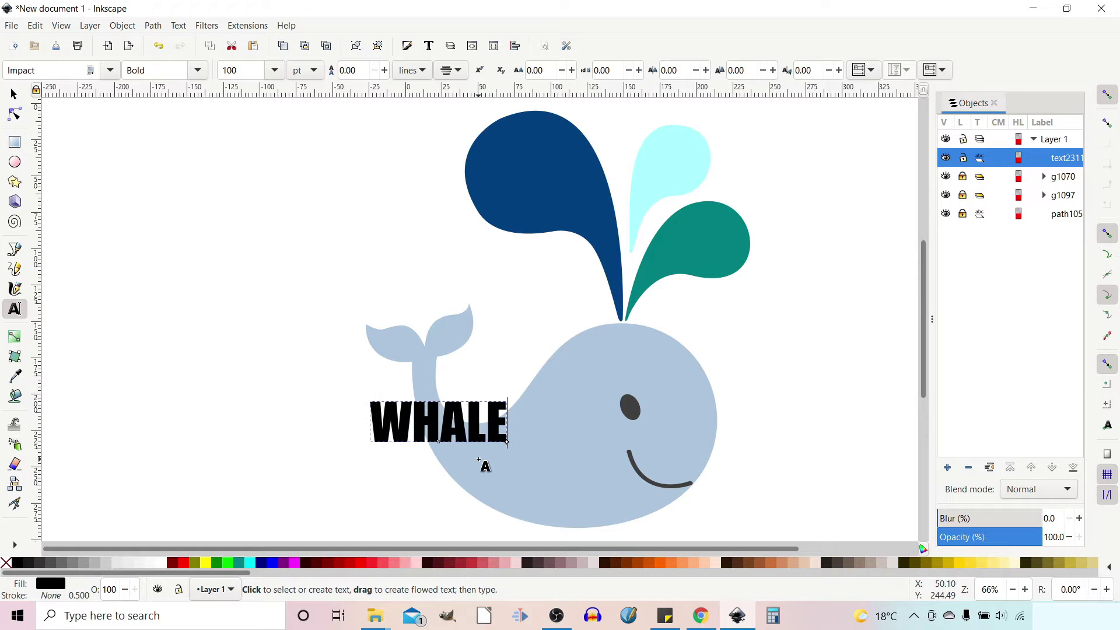
pyautogui.click(13, 94)
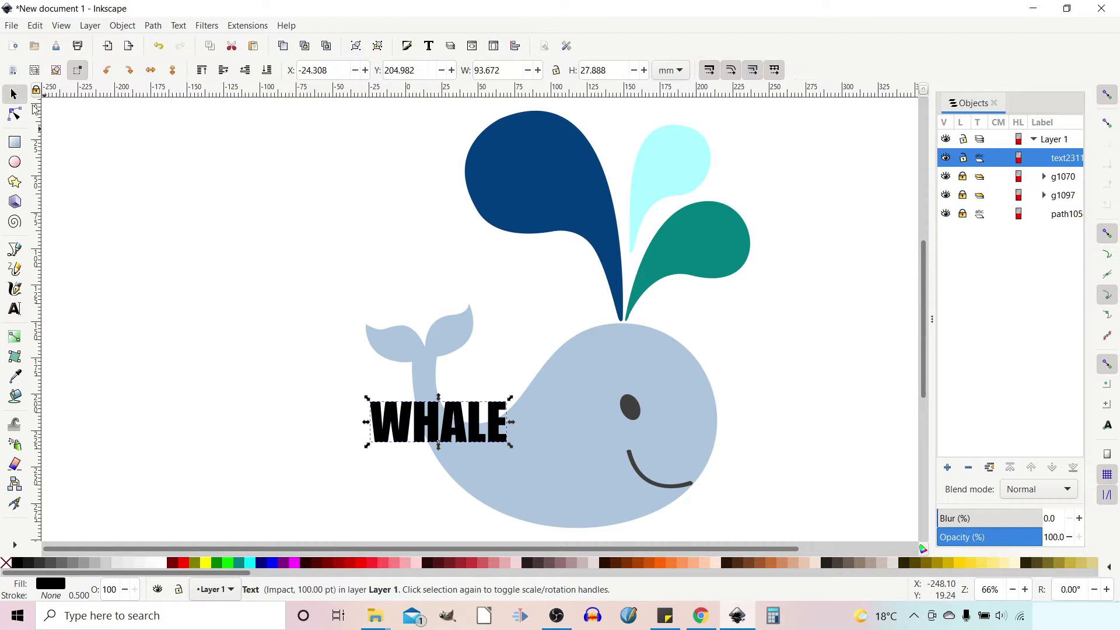
pyautogui.moveTo(477, 426); pyautogui.dragTo(752, 346)
pyautogui.moveTo(500, 412); pyautogui.dragTo(416, 420)
pyautogui.moveTo(570, 422); pyautogui.dragTo(565, 461)
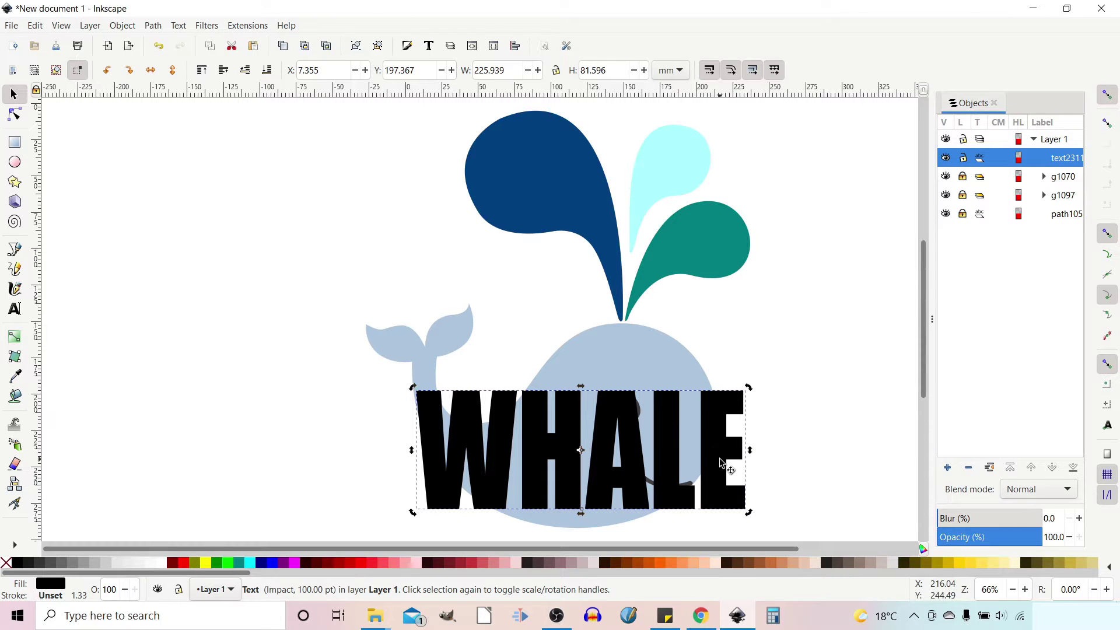
# - Convert the WHALE text to paths and ungroup it into separate letters
pyautogui.click(154, 26)
pyautogui.click(166, 40)
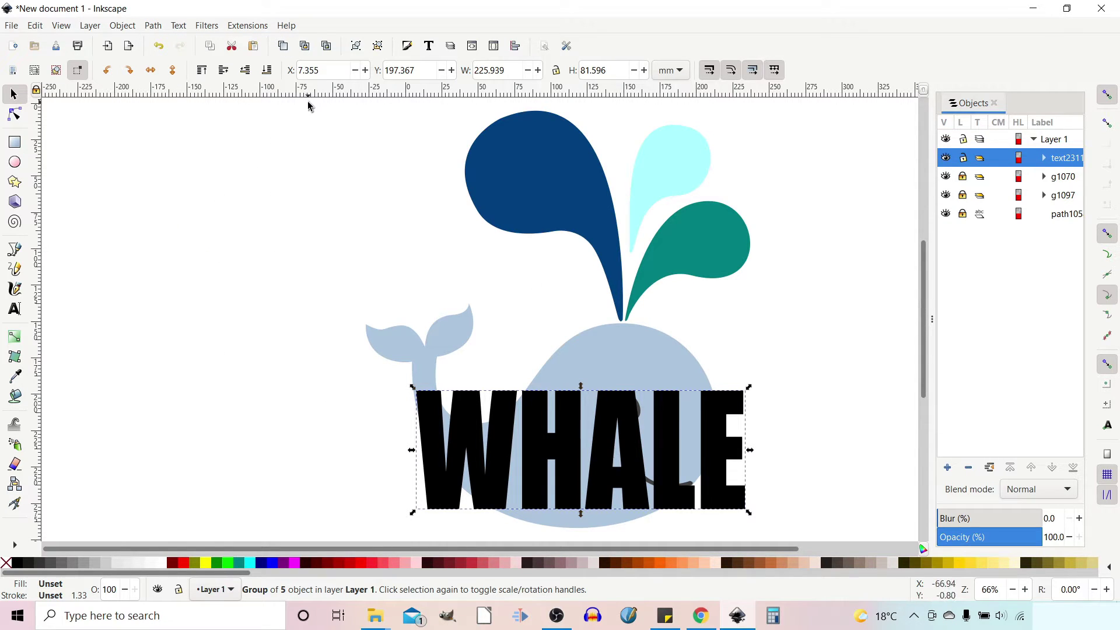
pyautogui.click(378, 46)
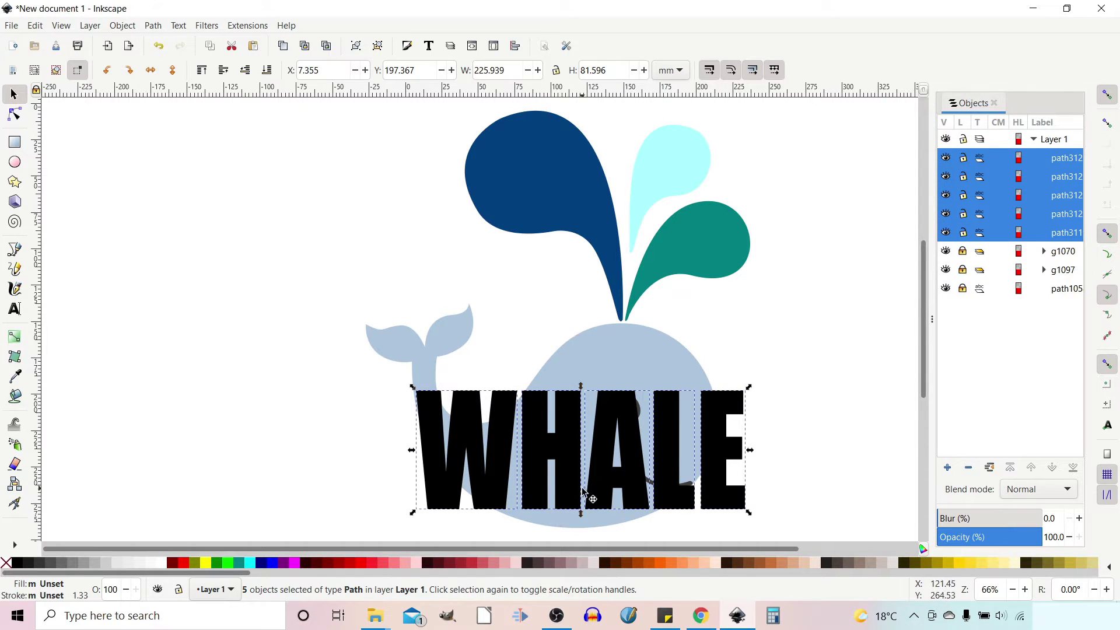
# - Merge the letters W, H, A and L into one path with Union, leaving out the E
pyautogui.click(733, 427)
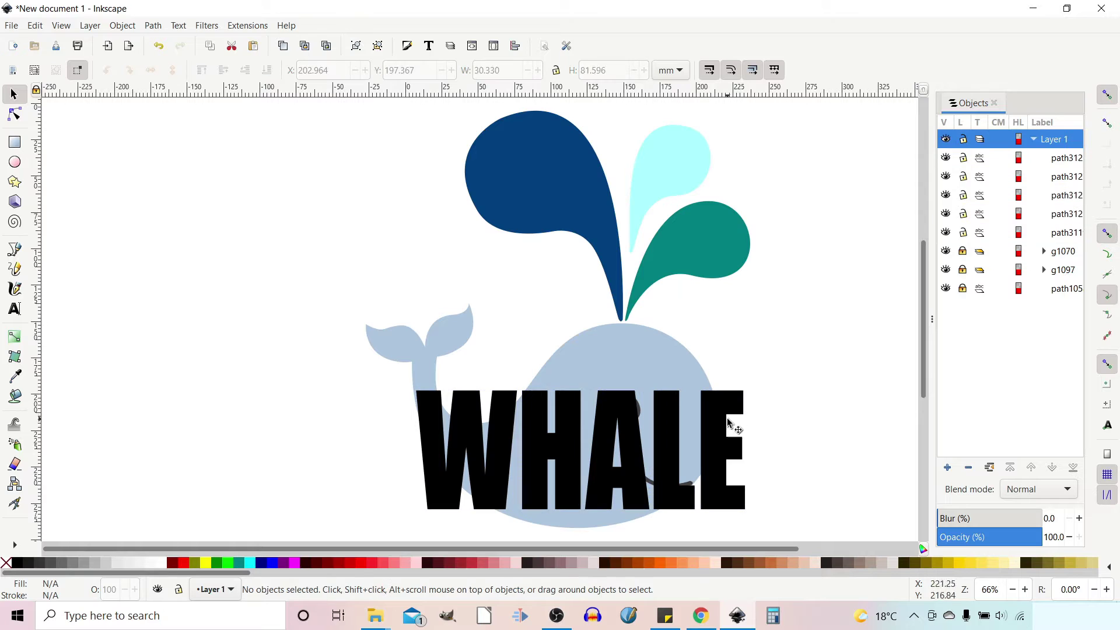
pyautogui.click(443, 489)
pyautogui.keyDown('shift'); pyautogui.click(540, 489); pyautogui.keyUp('shift')
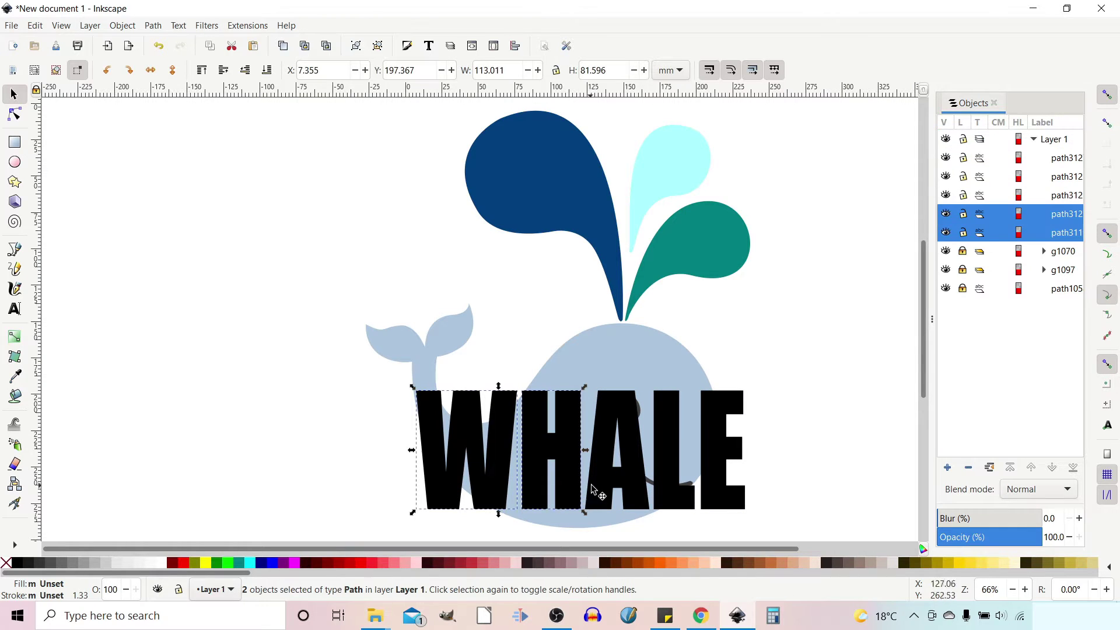
pyautogui.keyDown('shift'); pyautogui.click(625, 493); pyautogui.keyUp('shift')
pyautogui.keyDown('shift'); pyautogui.click(671, 483); pyautogui.keyUp('shift')
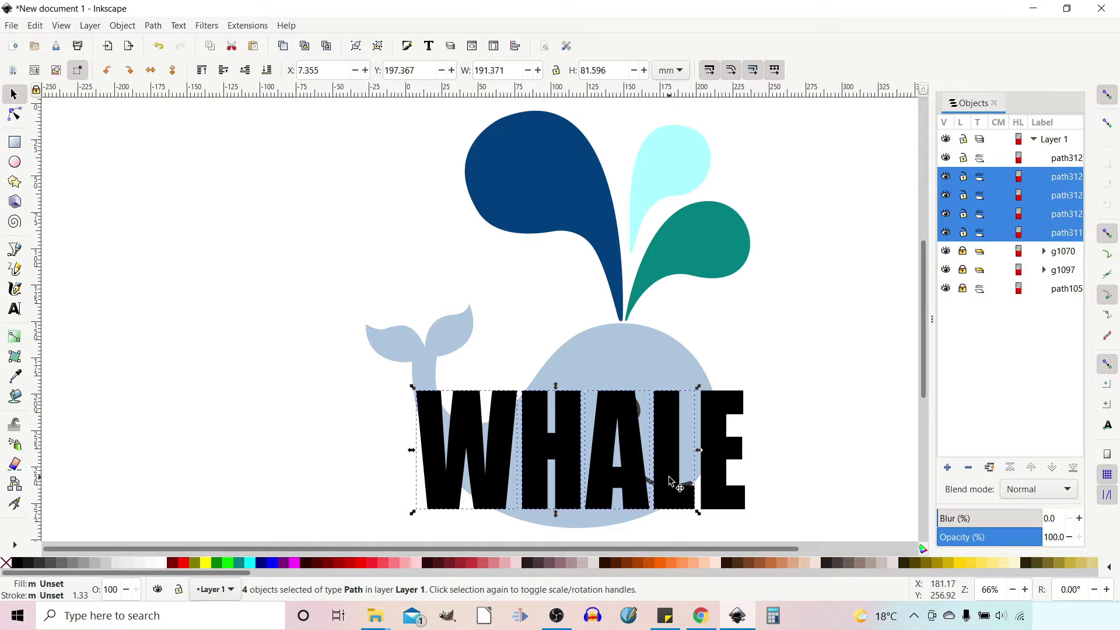
pyautogui.click(153, 25)
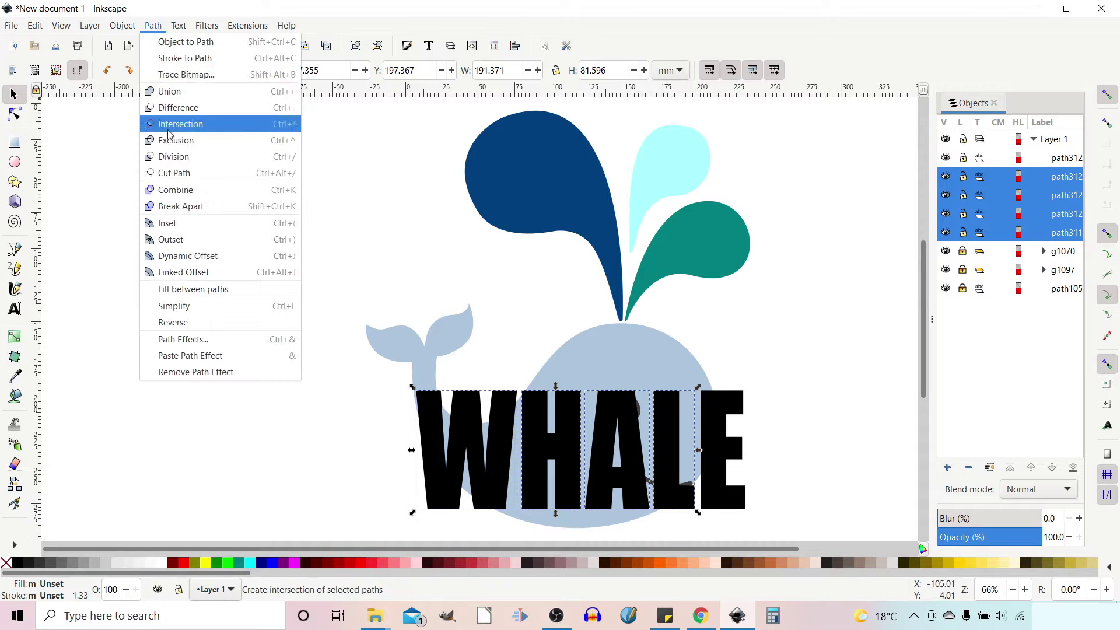
pyautogui.click(175, 92)
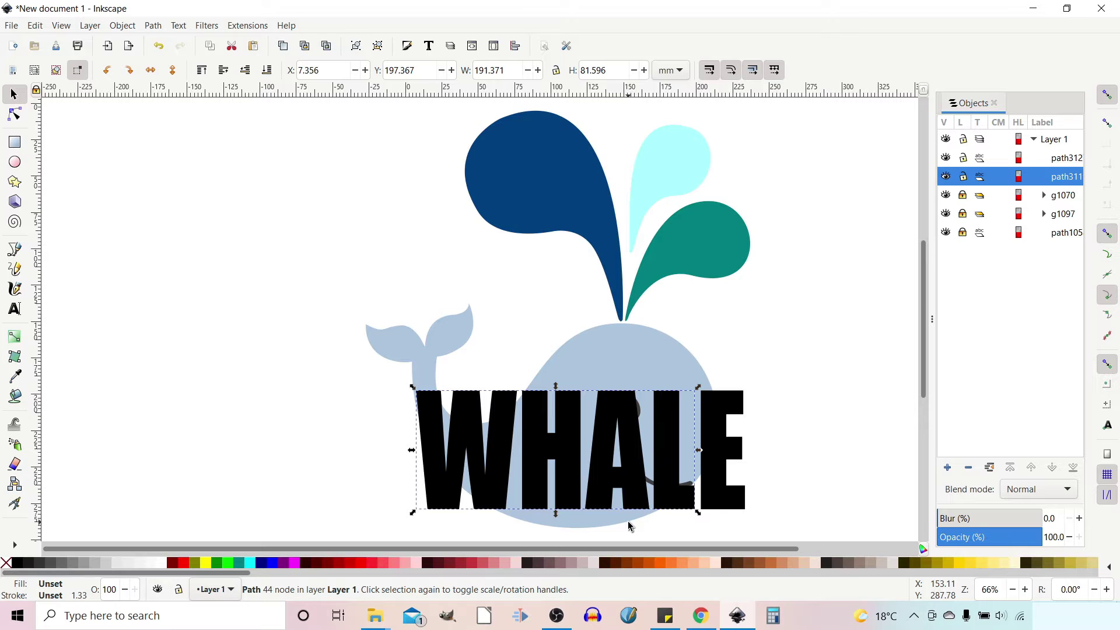
# - Move the E clear of the whale, shift the merged WHAL path slightly up over the body, and turn off snapping
pyautogui.moveTo(737, 467); pyautogui.dragTo(830, 420)
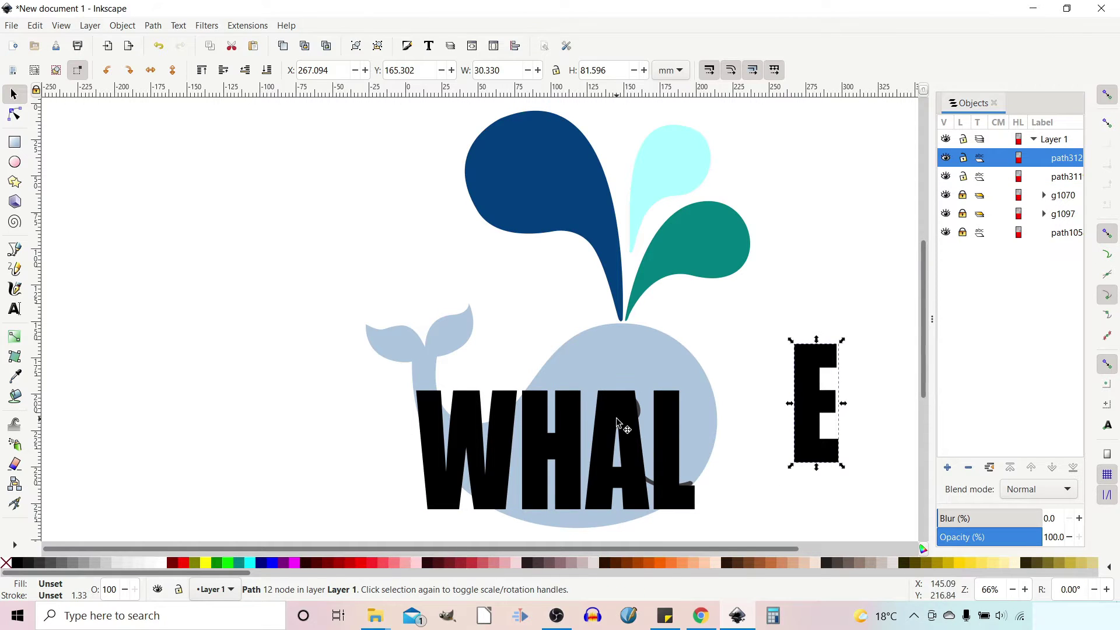
pyautogui.moveTo(617, 420); pyautogui.dragTo(622, 385)
pyautogui.click(1109, 98)
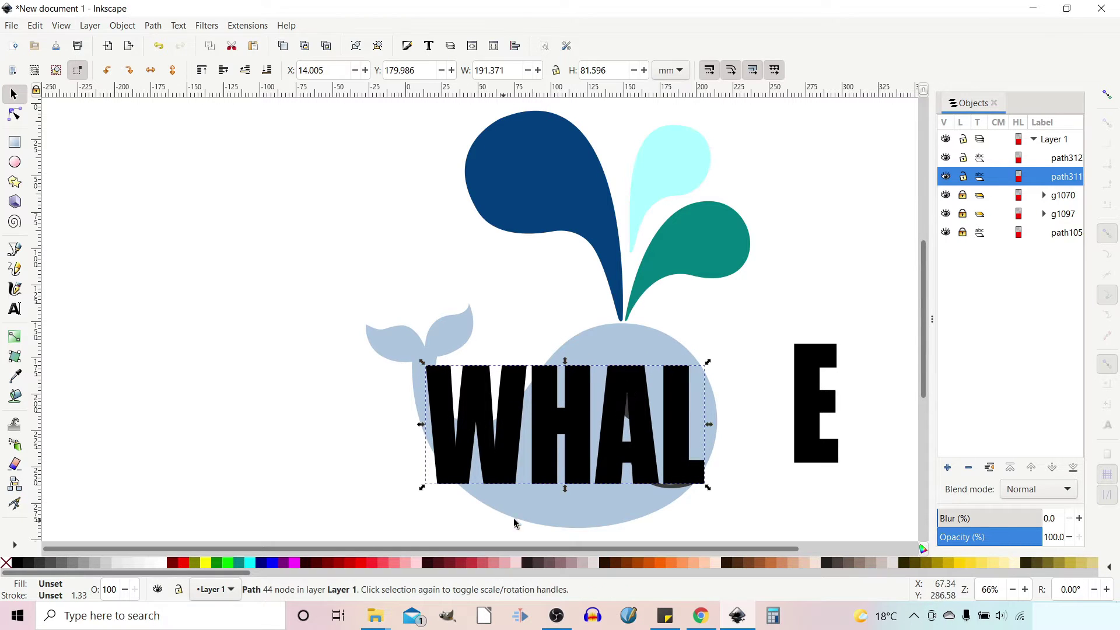
# - Reshape the W by lowering its middle peak, deleting the node below the peak's right corner and lowering the inner notch beneath it
pyautogui.click(15, 115)
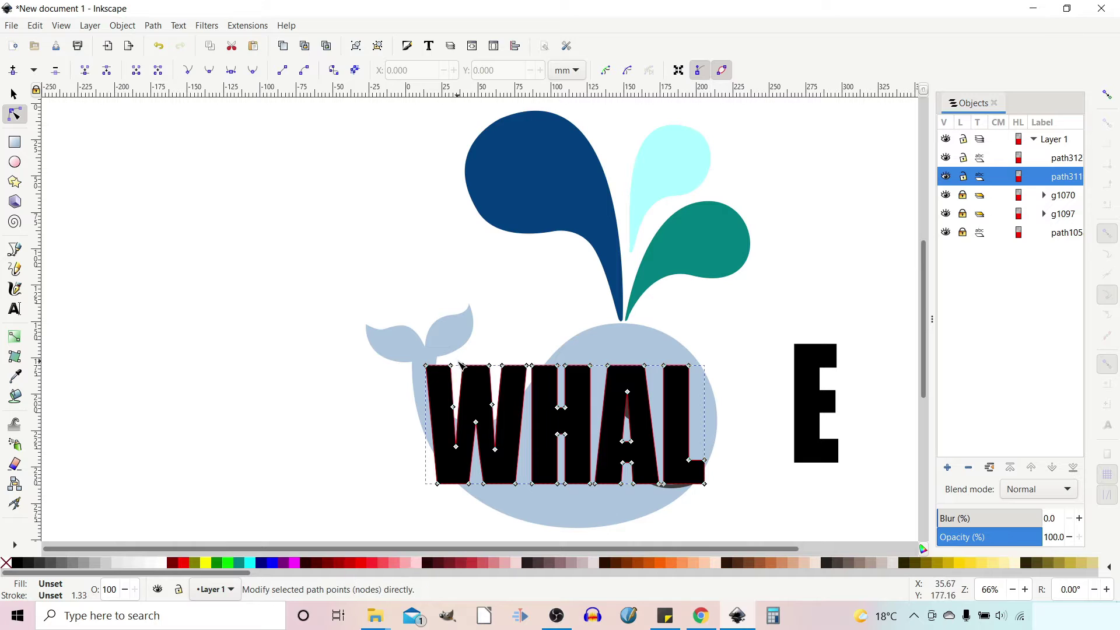
pyautogui.click(490, 366)
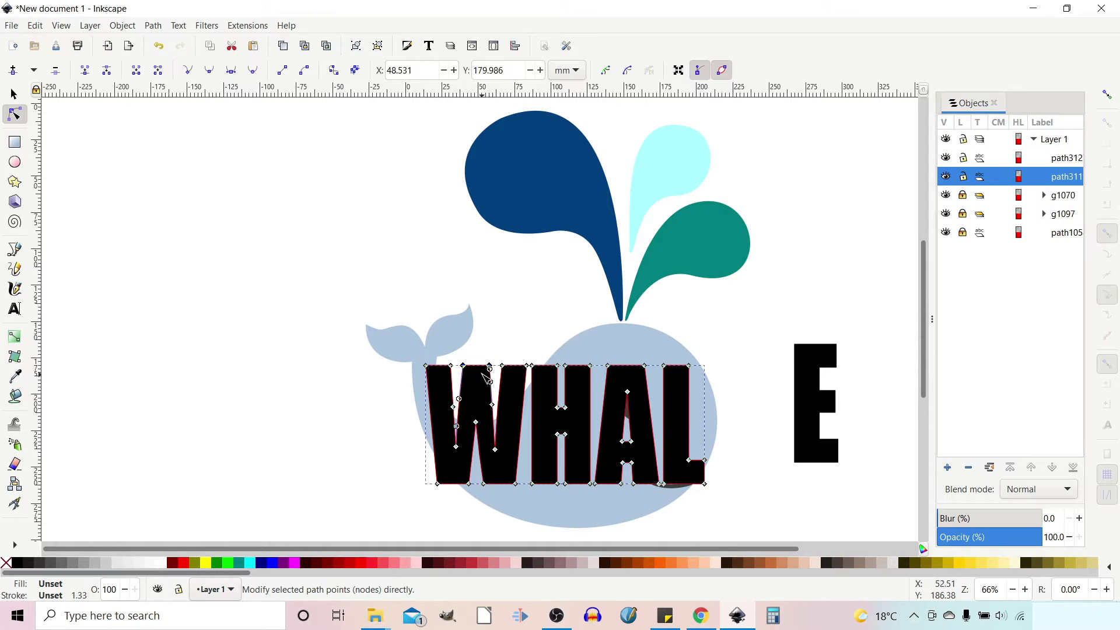
pyautogui.moveTo(493, 369); pyautogui.dragTo(493, 405)
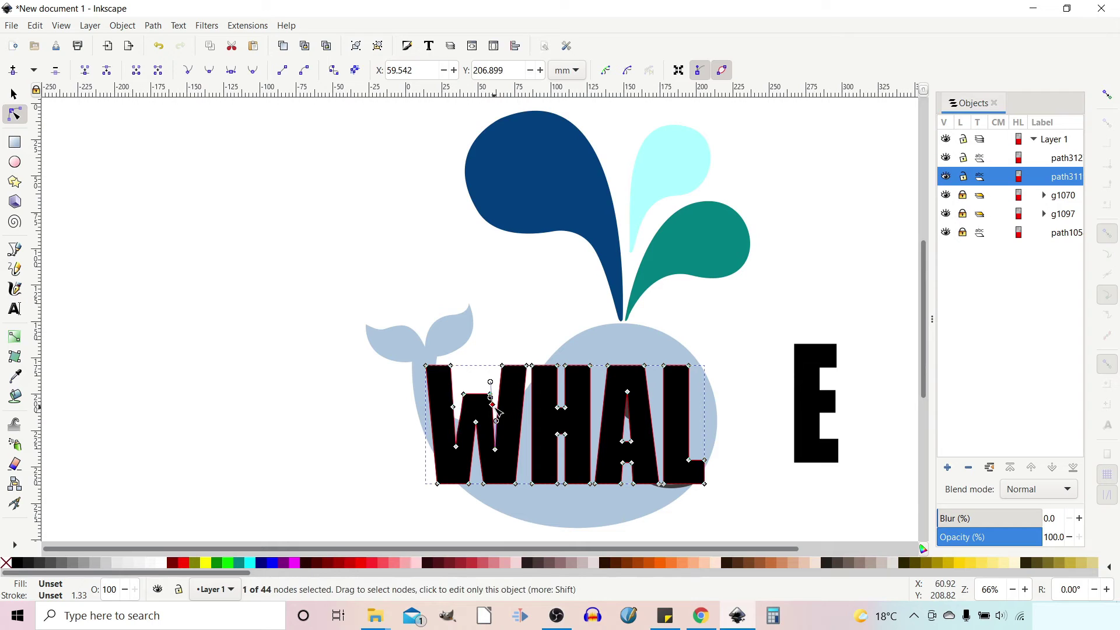
pyautogui.press('Delete')
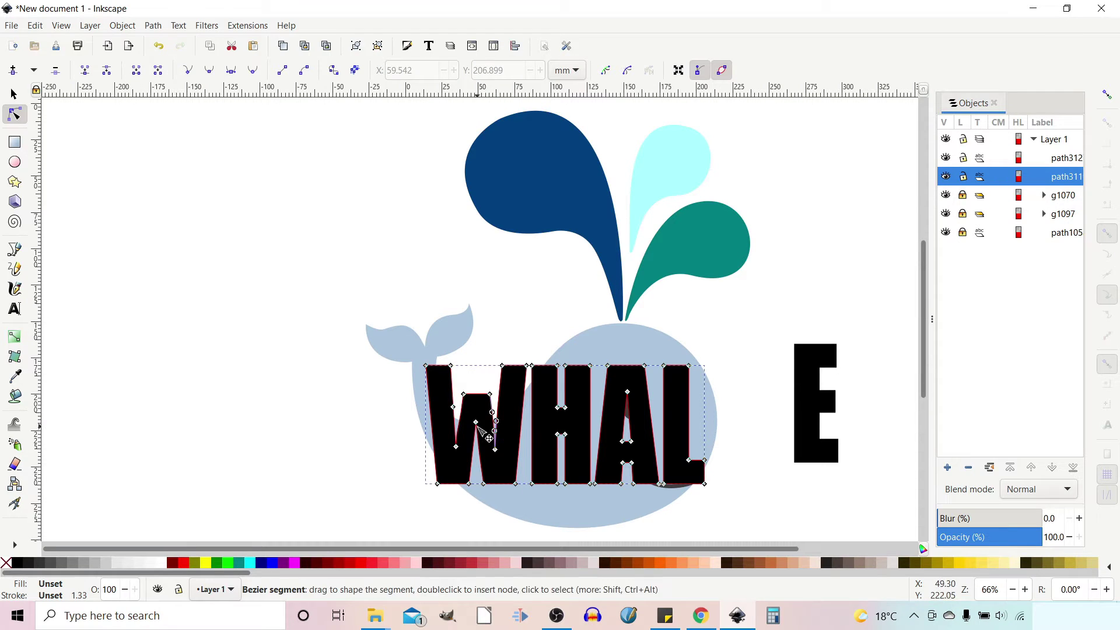
pyautogui.doubleClick(476, 445)
pyautogui.moveTo(476, 445); pyautogui.dragTo(478, 436)
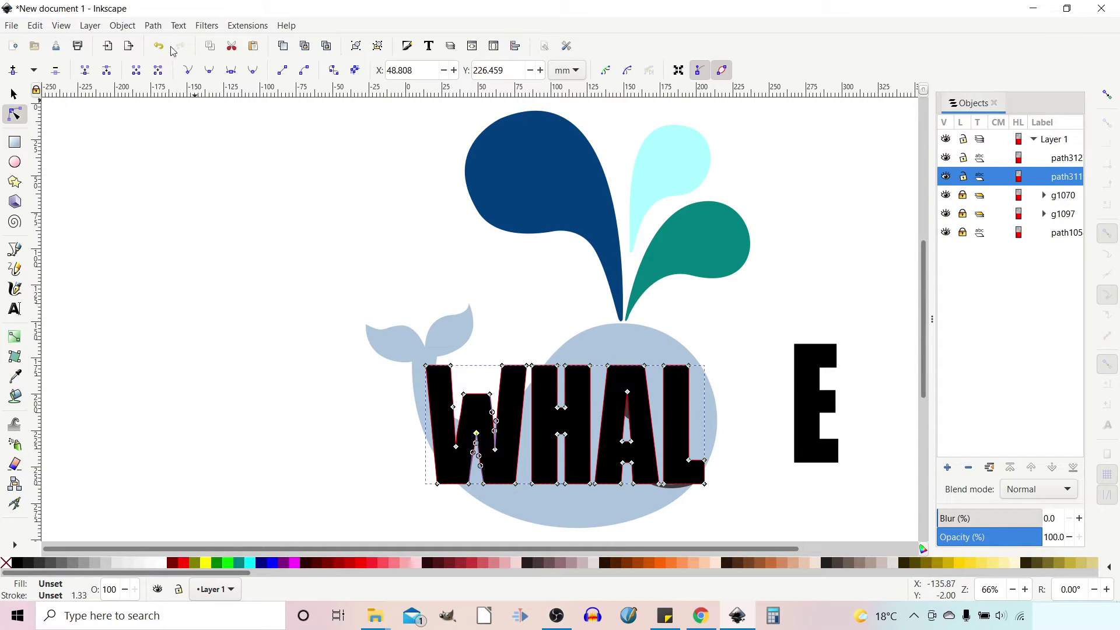
# - Add an Envelope Deformation path effect to the merged WHAL path
pyautogui.click(153, 25)
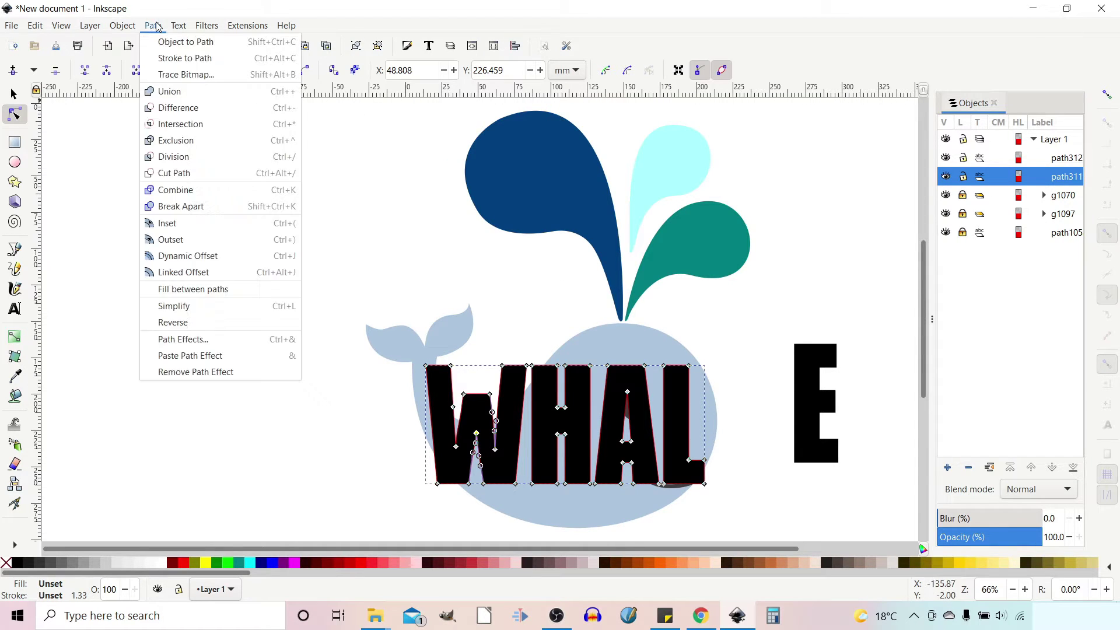
pyautogui.click(178, 340)
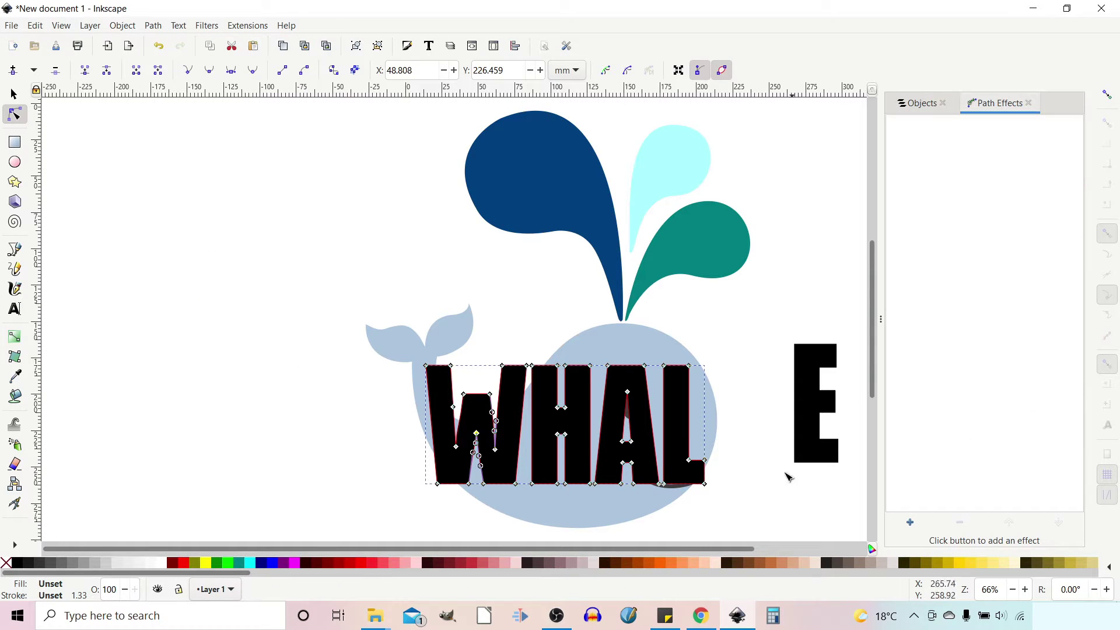
pyautogui.click(911, 523)
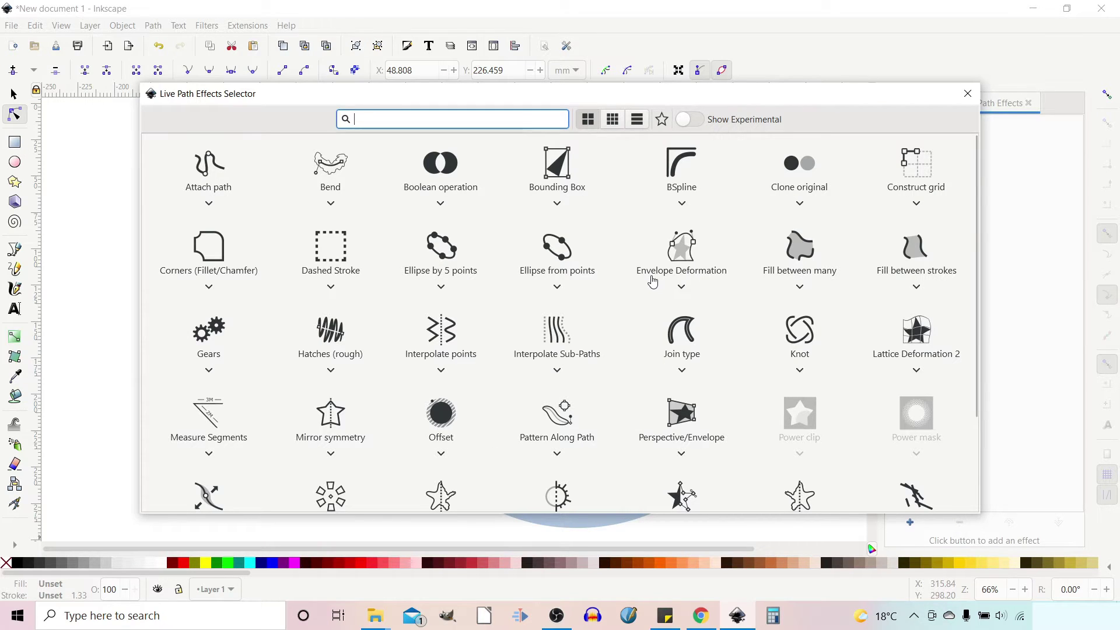
pyautogui.press('Escape')
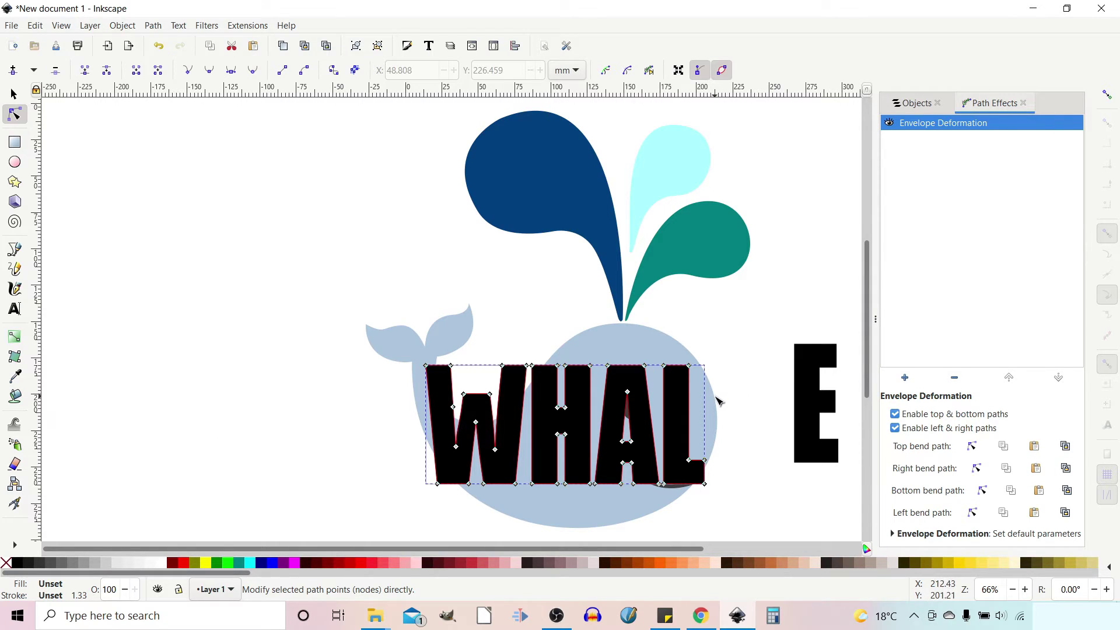
# - Bend the envelope's top path to follow the whale's back, dipping near the tail and arching up beneath the spout
pyautogui.click(976, 447)
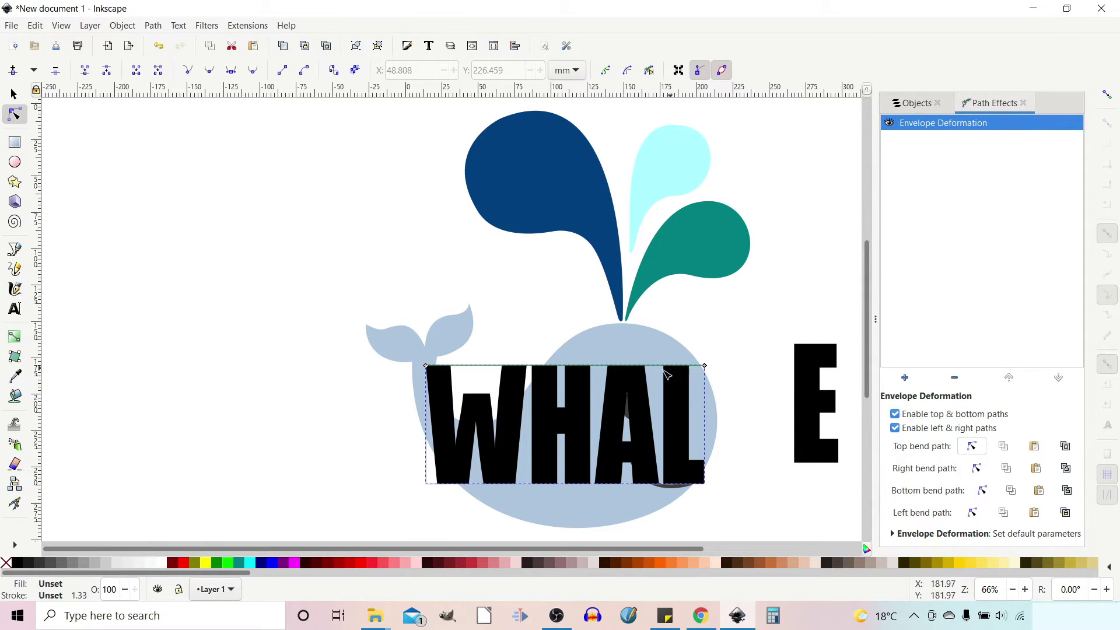
pyautogui.hotkey('ctrl', 'z')
pyautogui.click(972, 447)
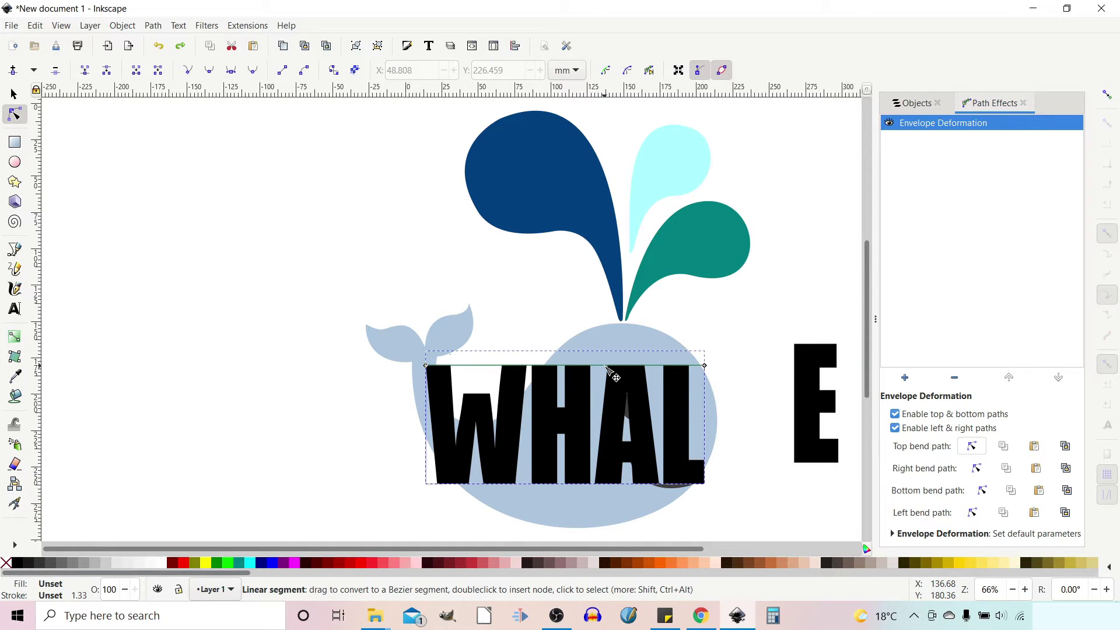
pyautogui.moveTo(642, 367); pyautogui.dragTo(650, 321)
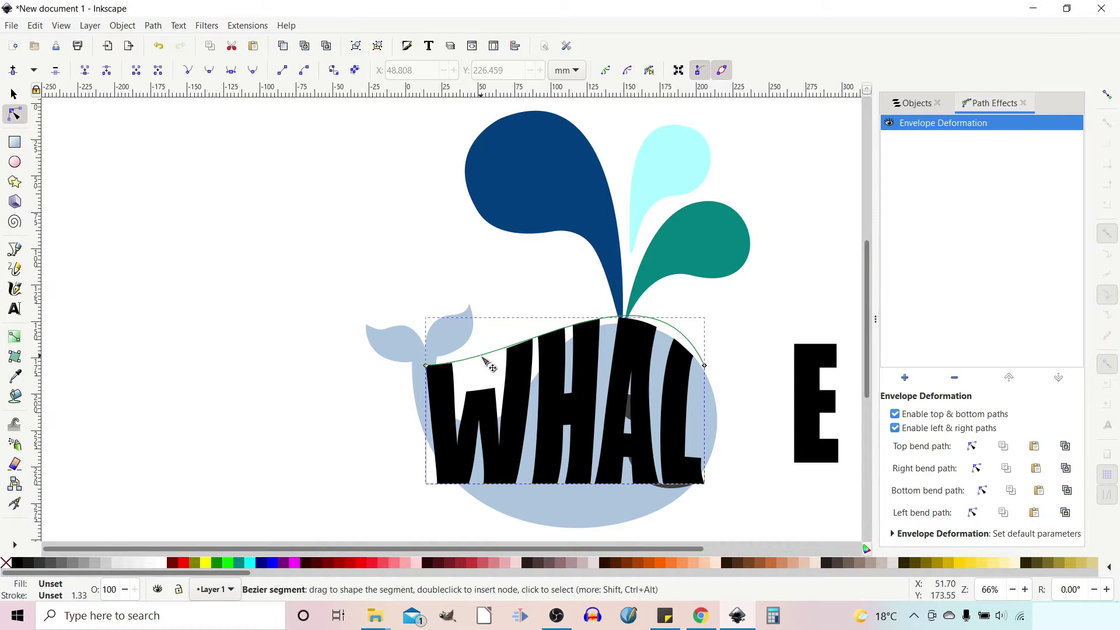
pyautogui.moveTo(484, 355); pyautogui.dragTo(468, 369)
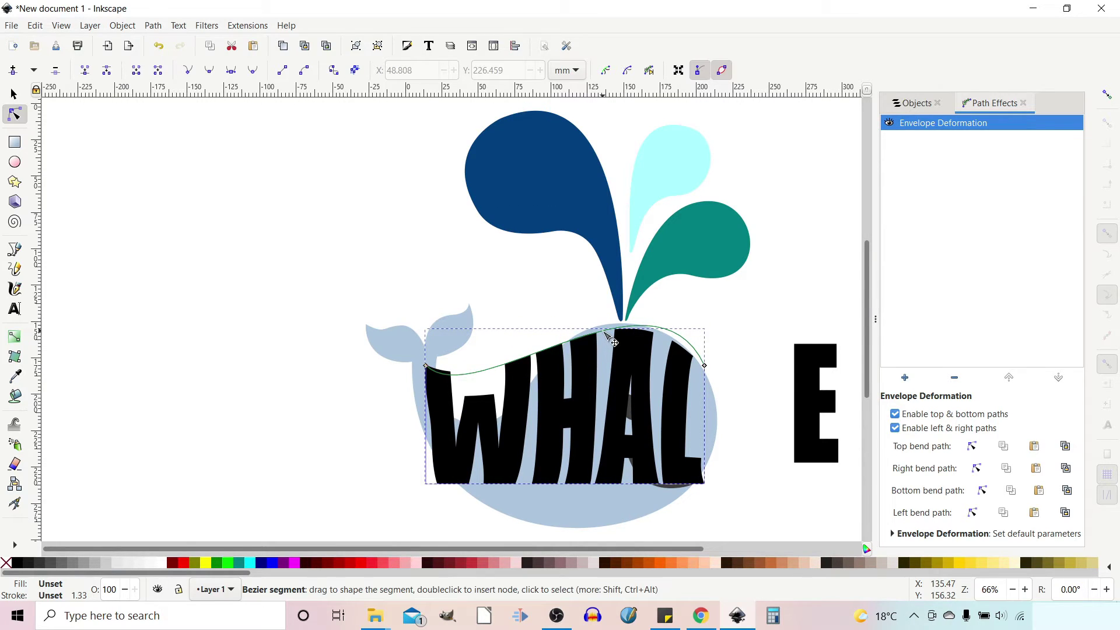
pyautogui.moveTo(605, 332); pyautogui.dragTo(592, 326)
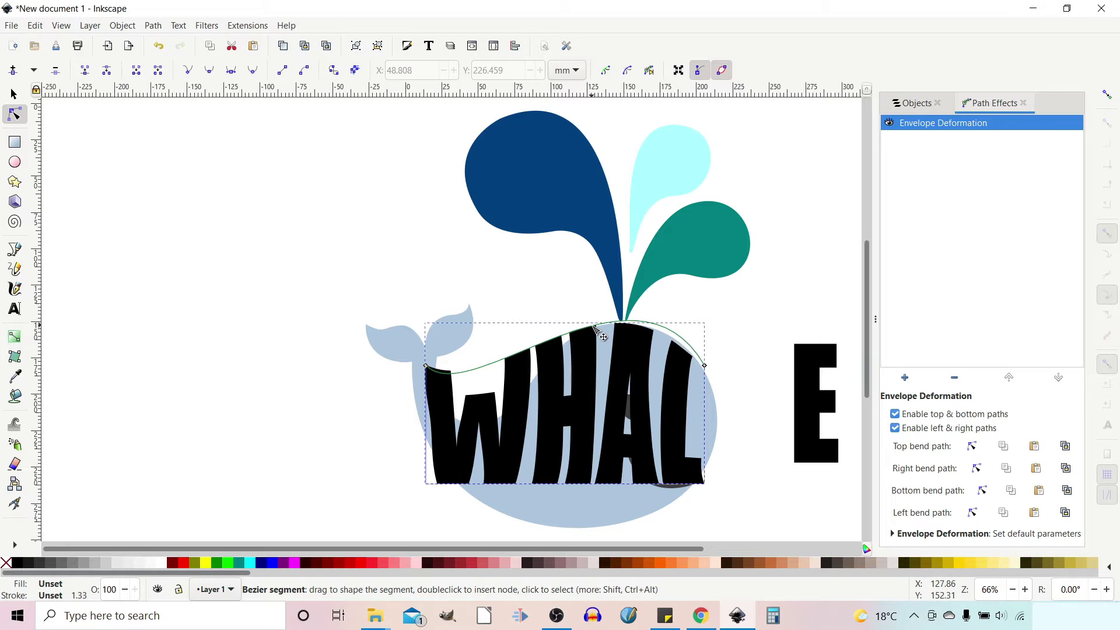
pyautogui.doubleClick(592, 325)
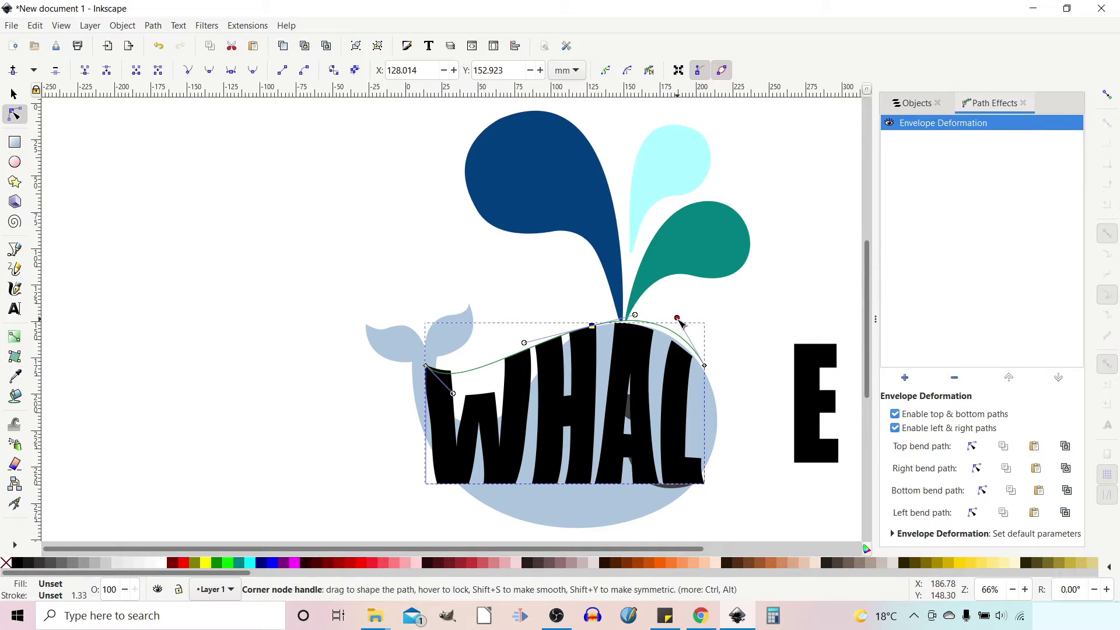
pyautogui.moveTo(678, 319); pyautogui.dragTo(679, 309)
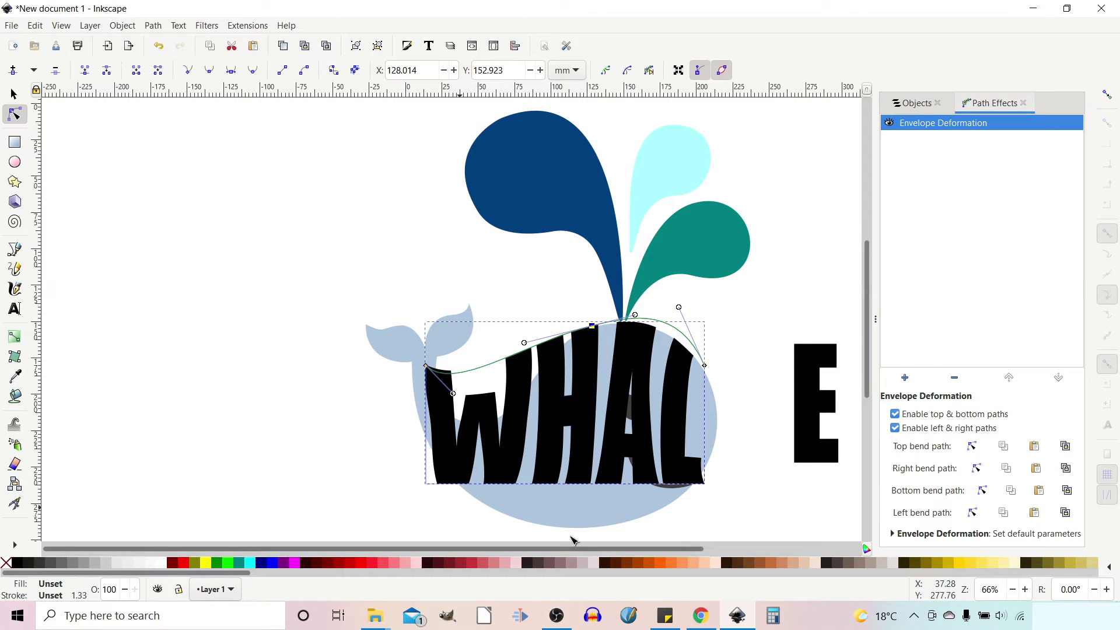
# - Bend the envelope's bottom path downward so the letters' lower ends follow the curve of the whale's belly
pyautogui.click(982, 490)
pyautogui.moveTo(599, 485); pyautogui.dragTo(596, 540)
pyautogui.moveTo(671, 505); pyautogui.dragTo(671, 525)
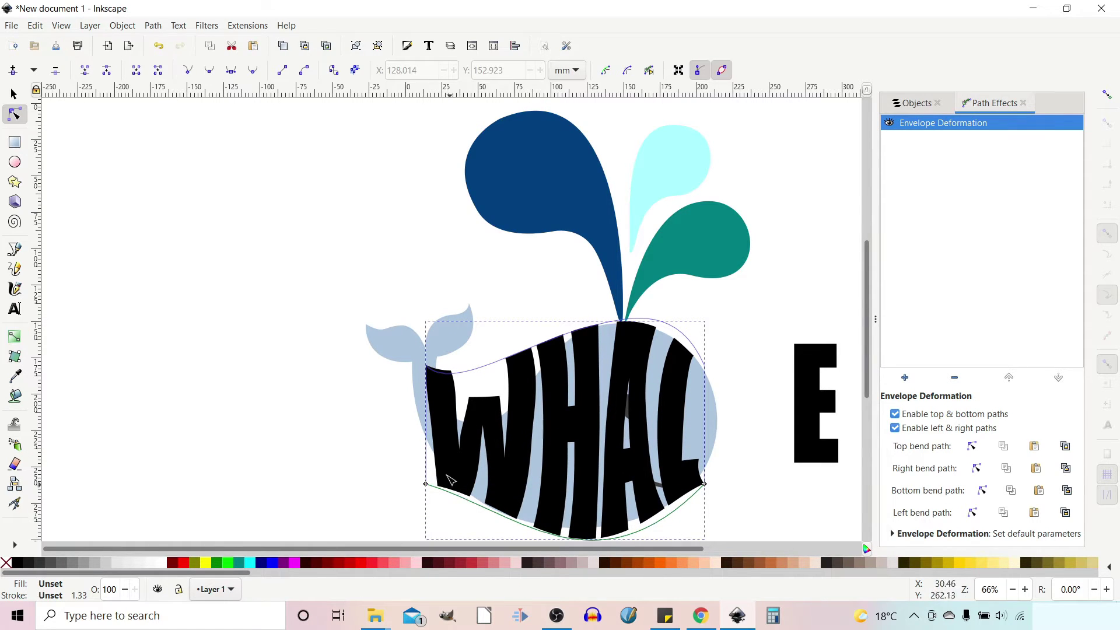
pyautogui.moveTo(485, 509); pyautogui.dragTo(485, 513)
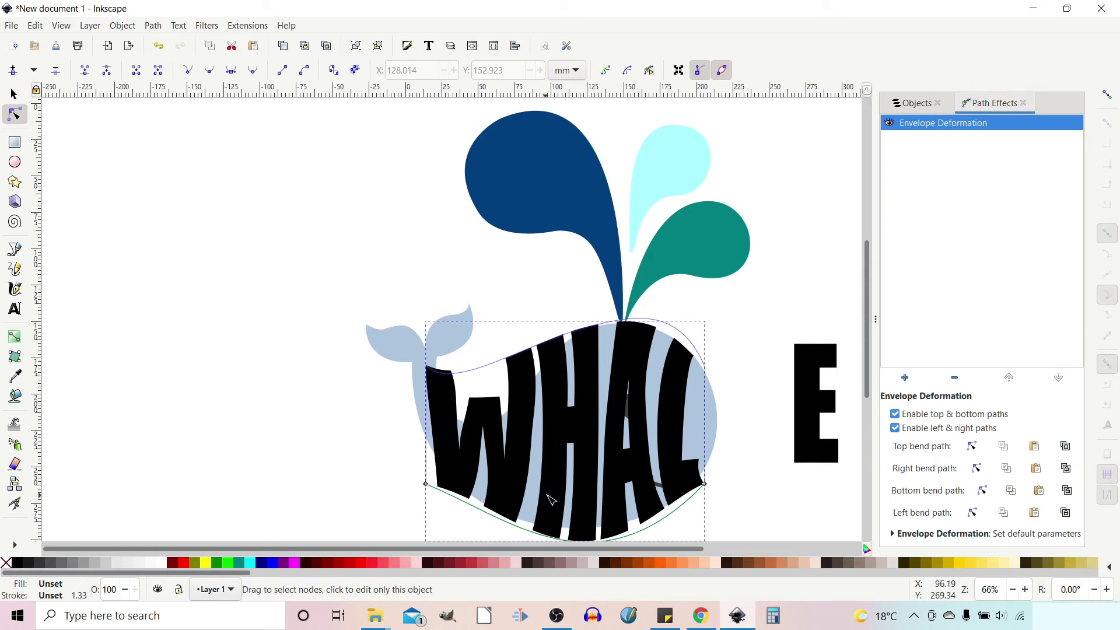
pyautogui.scroll(-5, 551, 499)
pyautogui.moveTo(592, 394); pyautogui.dragTo(592, 392)
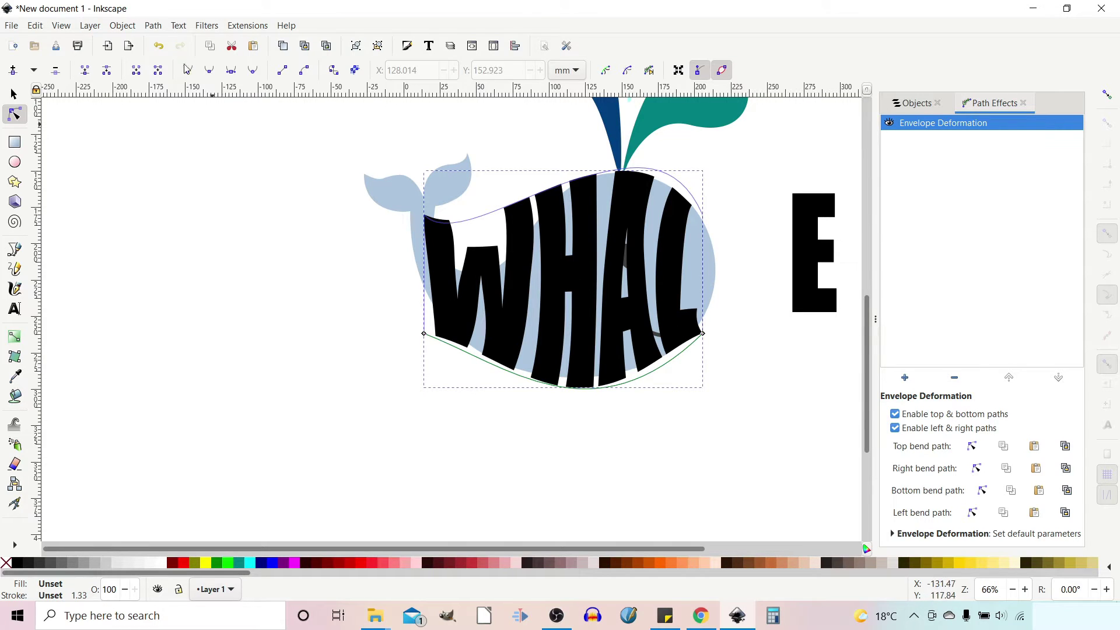
# - Convert the deformed WHAL object to a plain path and display its nodes for editing
pyautogui.click(153, 27)
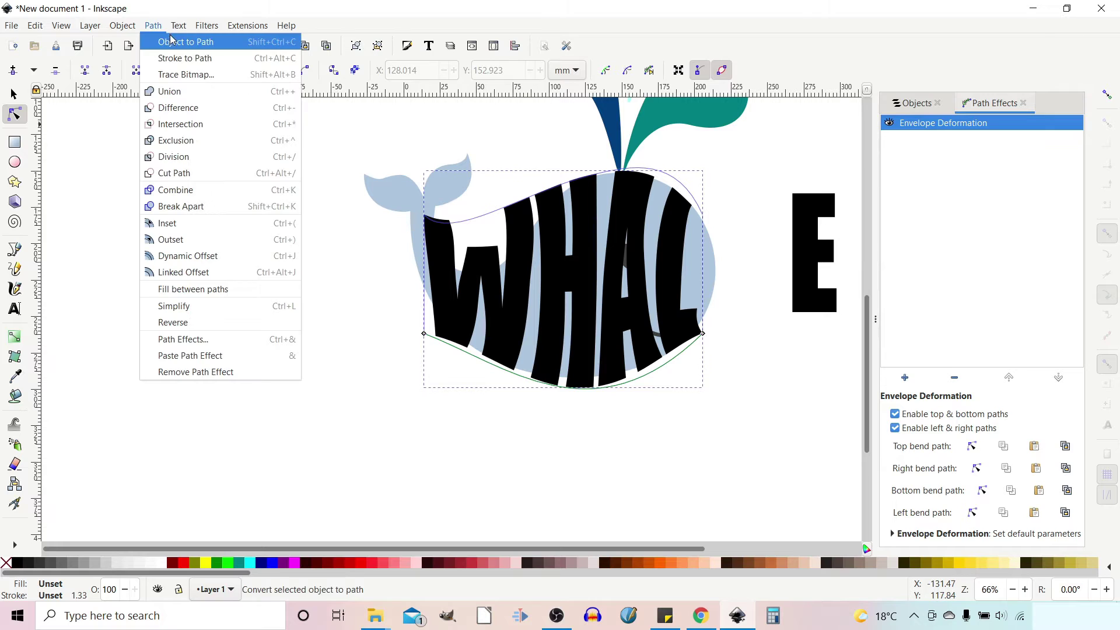
pyautogui.click(172, 44)
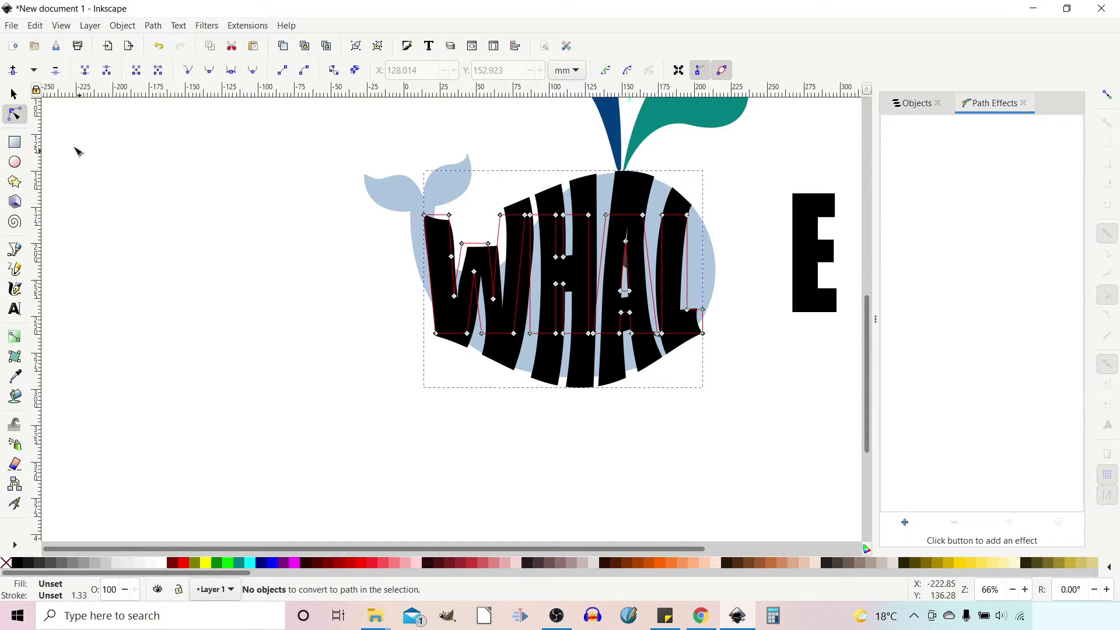
pyautogui.click(17, 96)
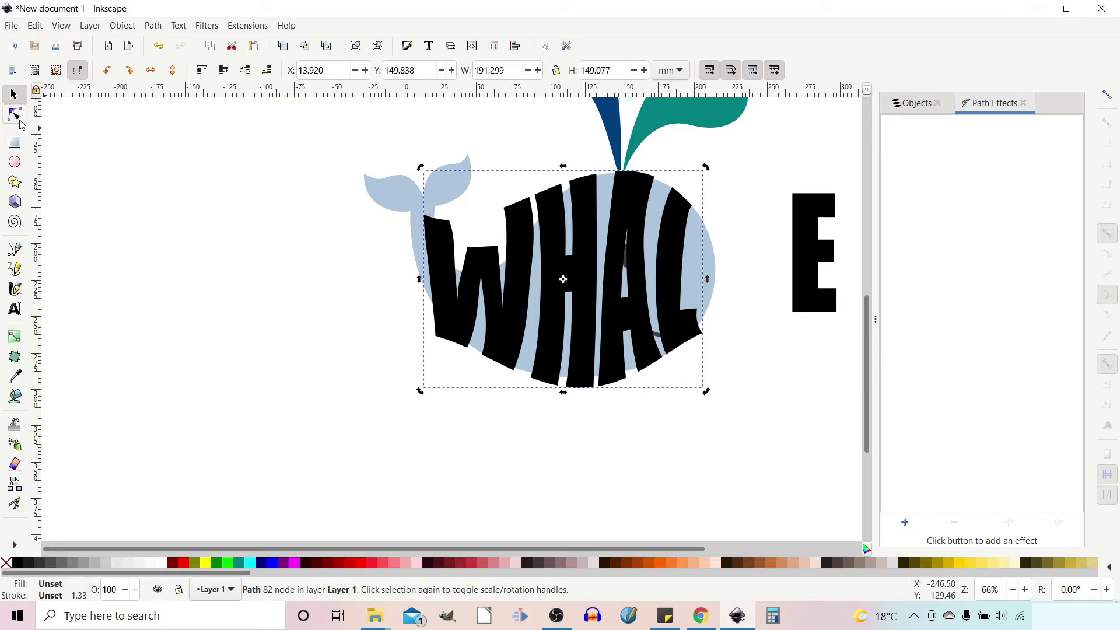
pyautogui.click(14, 115)
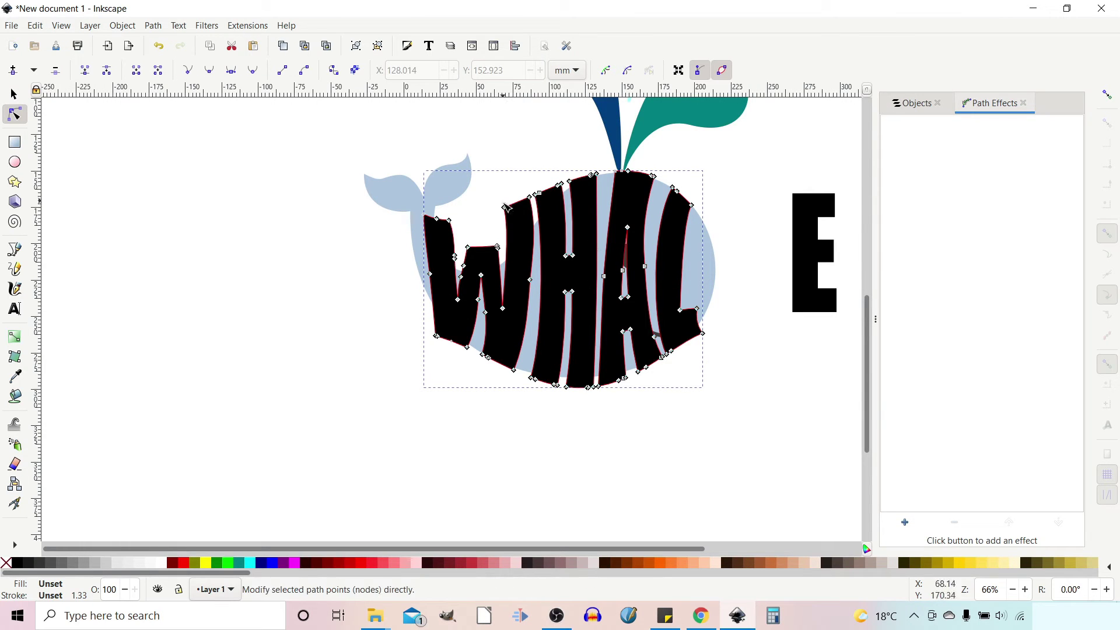
# - Delete the extra node midway down the W's right edge and extend the tip of the L's foot to the whale's outline
pyautogui.click(538, 231)
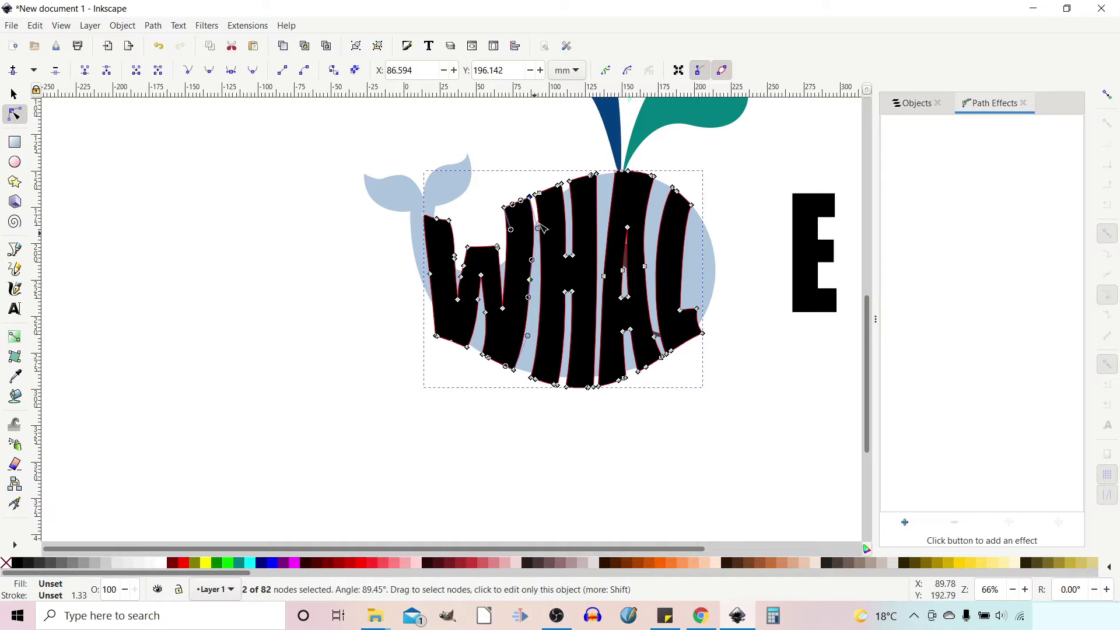
pyautogui.click(530, 280)
pyautogui.press('Delete')
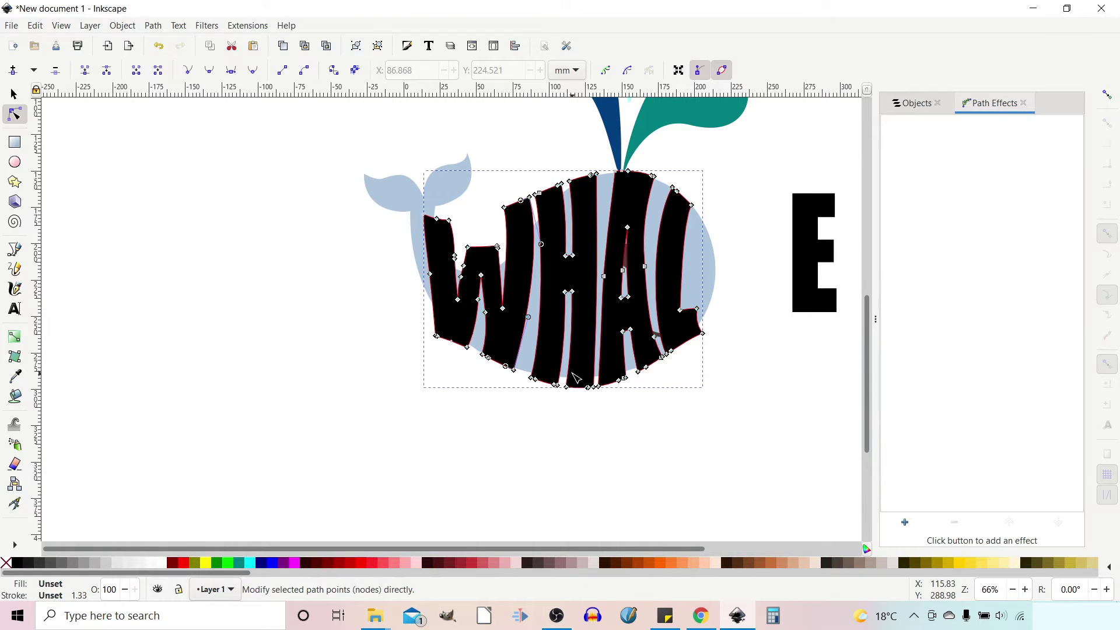
pyautogui.moveTo(702, 314); pyautogui.dragTo(713, 310)
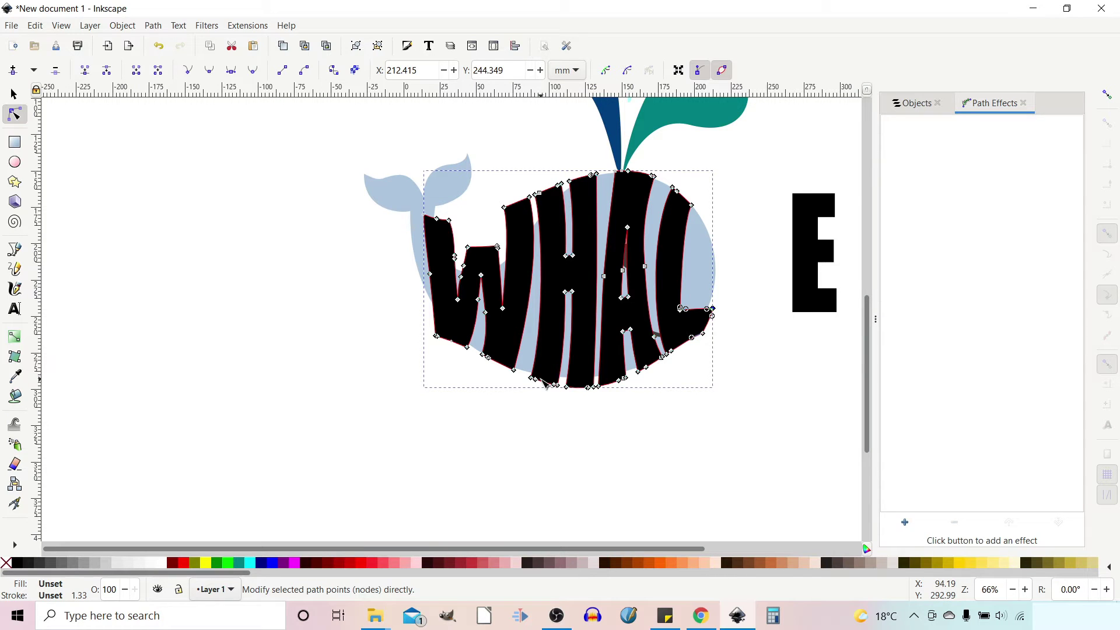
# - Delete the extra nodes at the right corner of the W's middle peak and deepen the notch beside it
pyautogui.scroll(2, 482, 260)
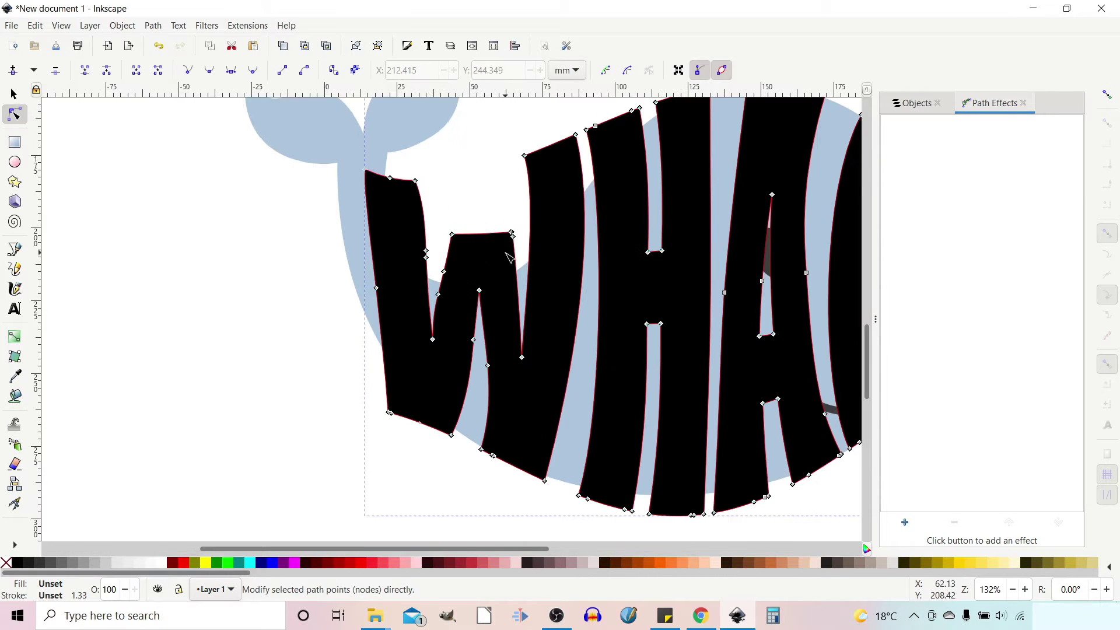
pyautogui.press('Delete')
pyautogui.click(514, 238)
pyautogui.press('Delete')
pyautogui.moveTo(523, 231); pyautogui.dragTo(514, 248)
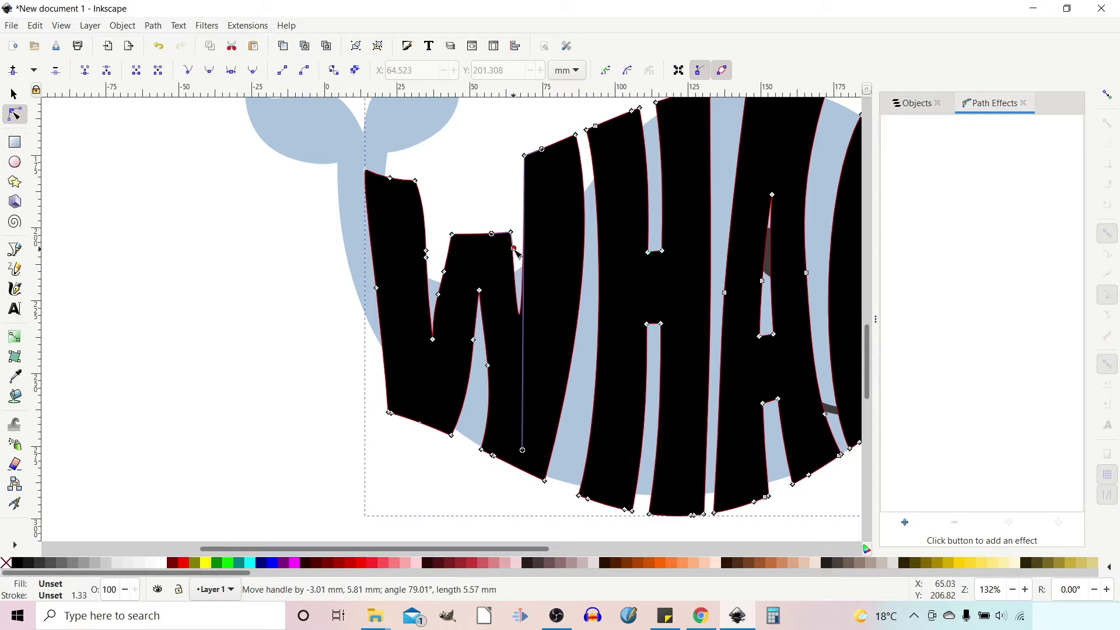
pyautogui.doubleClick(519, 315)
pyautogui.moveTo(520, 315); pyautogui.dragTo(526, 336)
pyautogui.moveTo(524, 273); pyautogui.dragTo(536, 265)
pyautogui.moveTo(527, 337); pyautogui.dragTo(527, 383)
# - Simplify the W's lower inner notch by removing the surplus nodes at its right base and along both sides, and lower its tip
pyautogui.click(500, 462)
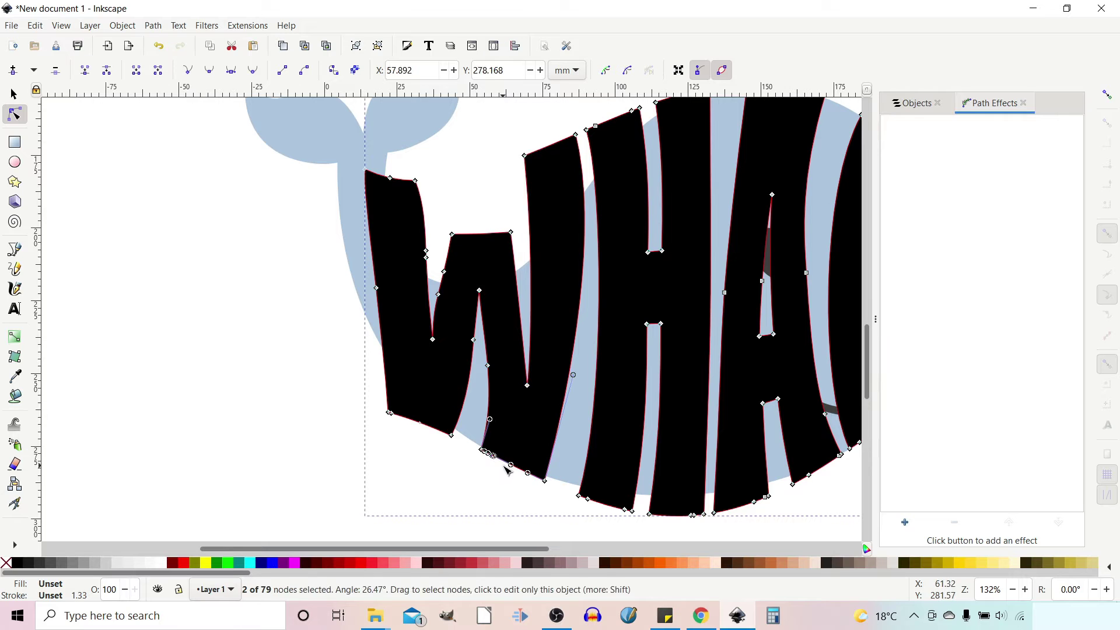
pyautogui.moveTo(490, 419); pyautogui.dragTo(492, 458)
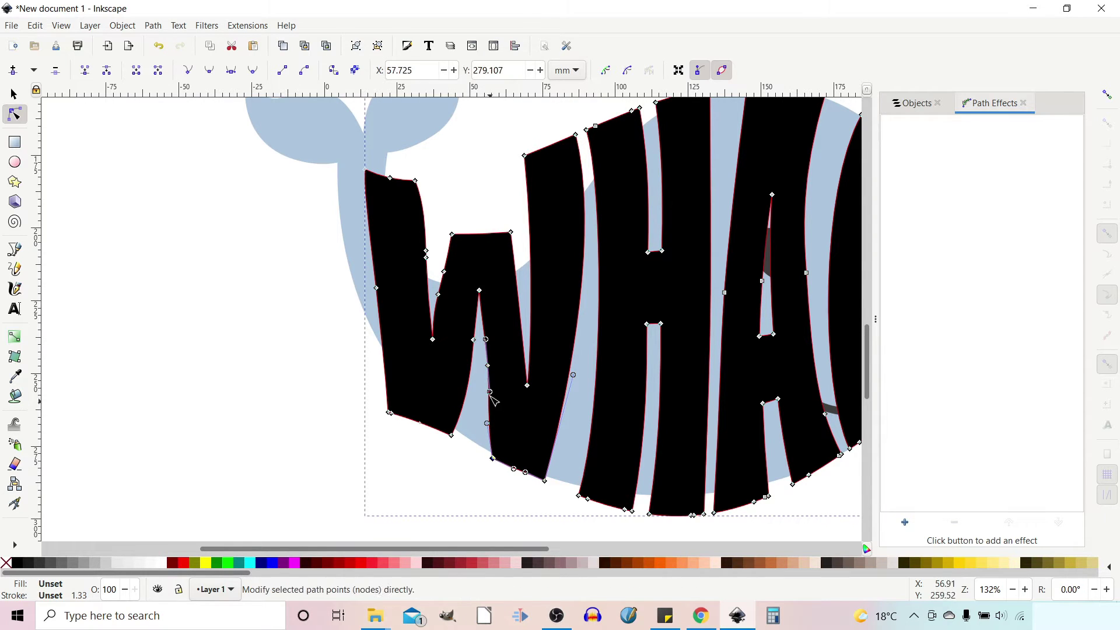
pyautogui.click(487, 365)
pyautogui.press('Delete')
pyautogui.moveTo(479, 290); pyautogui.dragTo(478, 333)
pyautogui.click(474, 340)
pyautogui.press('Delete')
# - Delete the extra nodes left of the W's middle peak, lower the peak, and adjust the notches beneath and beside it
pyautogui.moveTo(434, 262); pyautogui.dragTo(439, 312)
pyautogui.press('Delete')
pyautogui.moveTo(442, 221); pyautogui.dragTo(511, 271)
pyautogui.moveTo(475, 327); pyautogui.dragTo(477, 349)
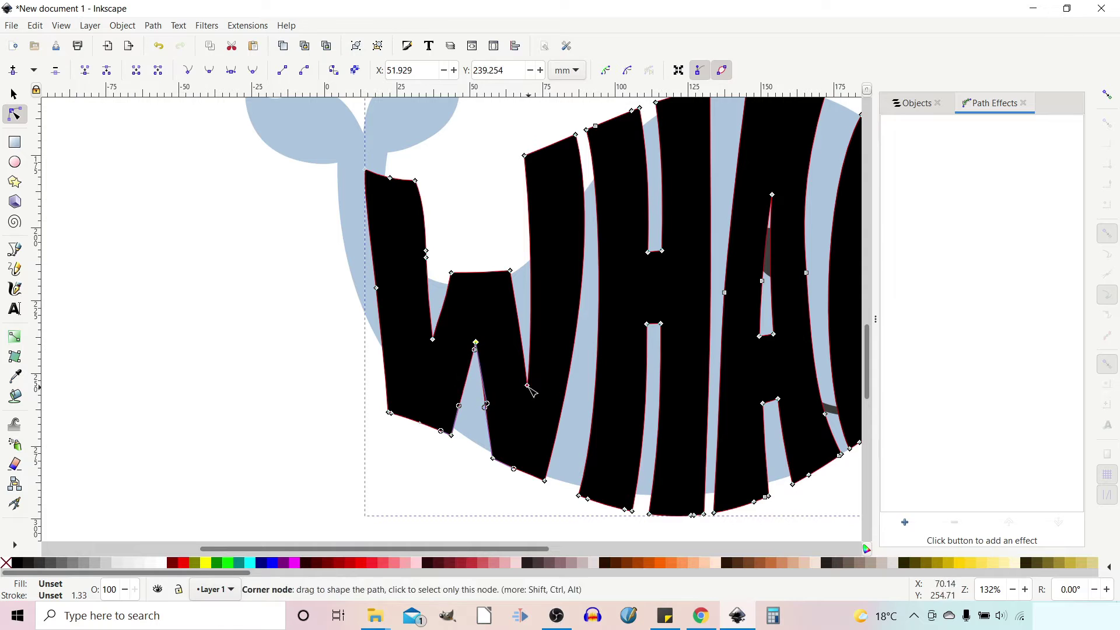
pyautogui.moveTo(527, 386); pyautogui.dragTo(523, 355)
# - Lower the top of the W's right stroke to slope along the whale's back and drop the middle peak's left corner slightly
pyautogui.click(524, 155)
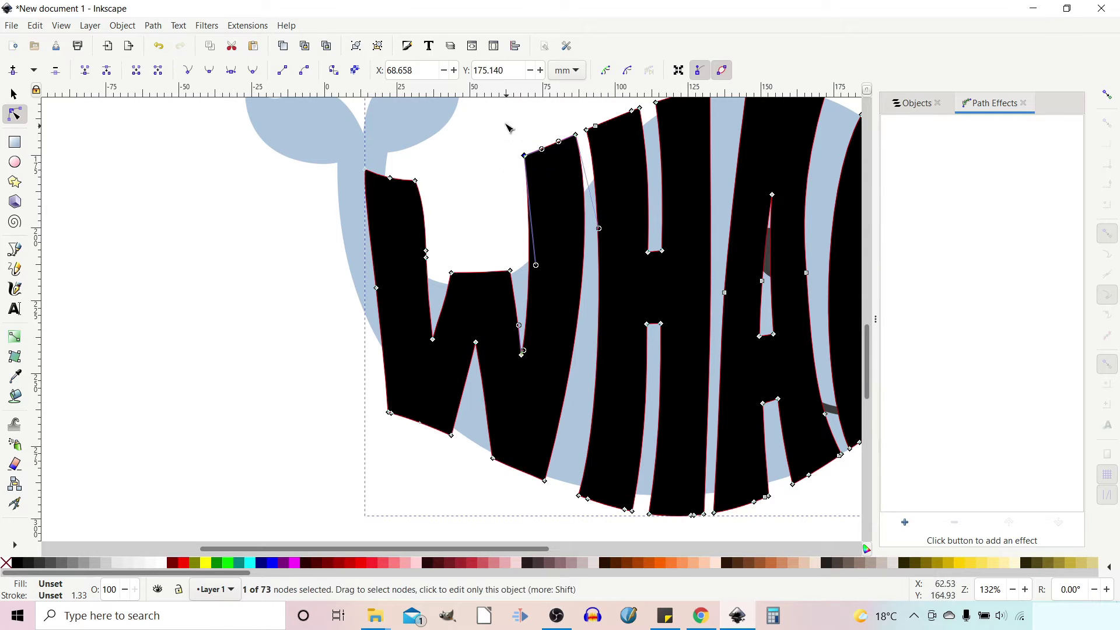
pyautogui.moveTo(508, 125); pyautogui.dragTo(585, 174)
pyautogui.moveTo(577, 136); pyautogui.dragTo(578, 188)
pyautogui.moveTo(600, 280); pyautogui.dragTo(587, 284)
pyautogui.moveTo(576, 188); pyautogui.dragTo(581, 183)
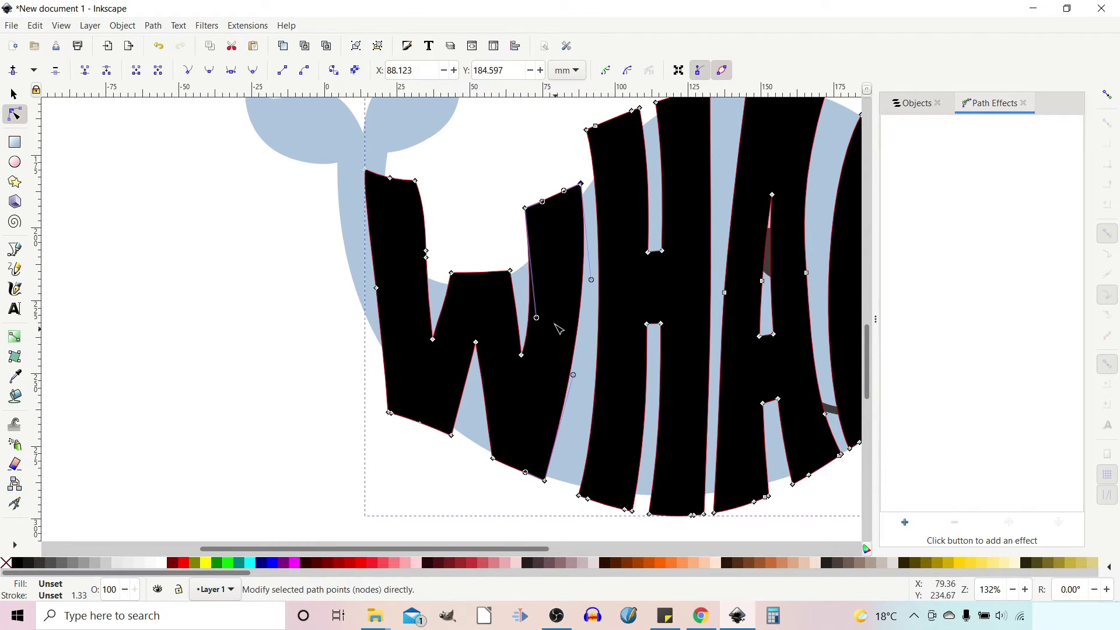
pyautogui.moveTo(524, 207); pyautogui.dragTo(528, 231)
pyautogui.moveTo(451, 273); pyautogui.dragTo(446, 302)
pyautogui.click(447, 302)
# - Shift the top of the W's left stroke onto the tail base, delete its extra side nodes, and curve its outer edge along the body
pyautogui.moveTo(345, 154); pyautogui.dragTo(436, 293)
pyautogui.moveTo(415, 180); pyautogui.dragTo(392, 173)
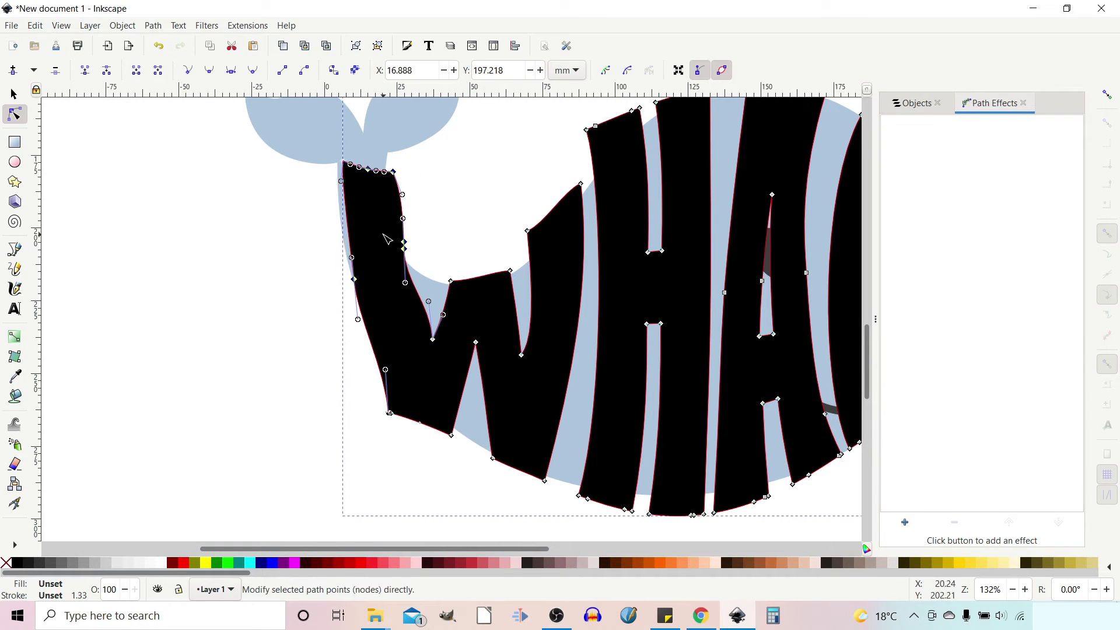
pyautogui.press('Delete')
pyautogui.moveTo(383, 234); pyautogui.dragTo(406, 284)
pyautogui.moveTo(334, 158); pyautogui.dragTo(399, 179)
pyautogui.moveTo(392, 174); pyautogui.dragTo(387, 179)
pyautogui.click(353, 279)
pyautogui.press('Delete')
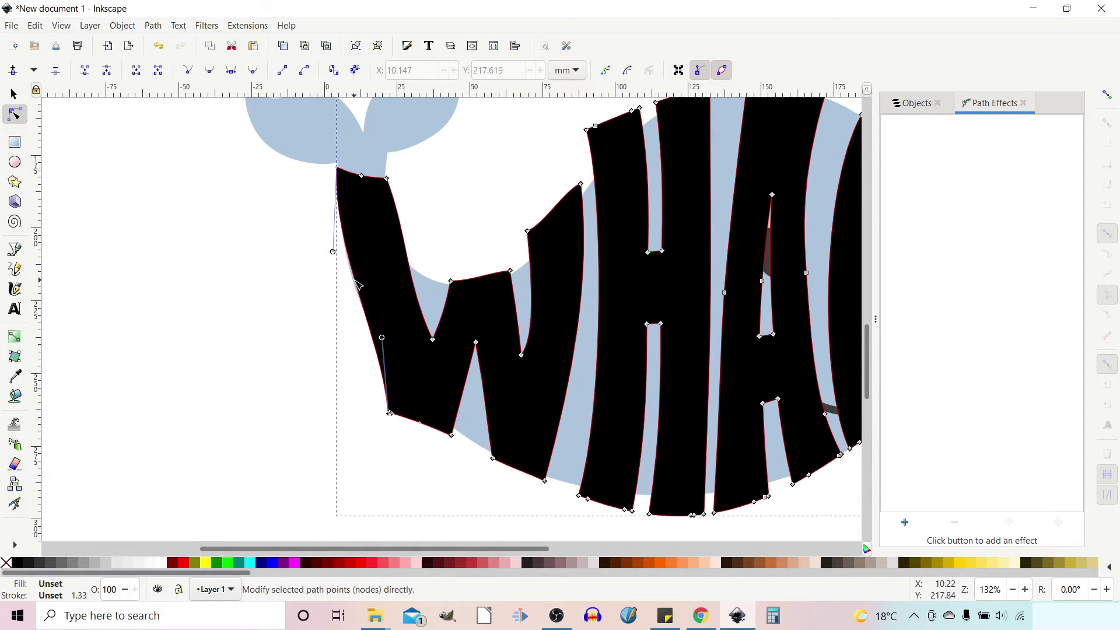
pyautogui.moveTo(382, 337); pyautogui.dragTo(360, 323)
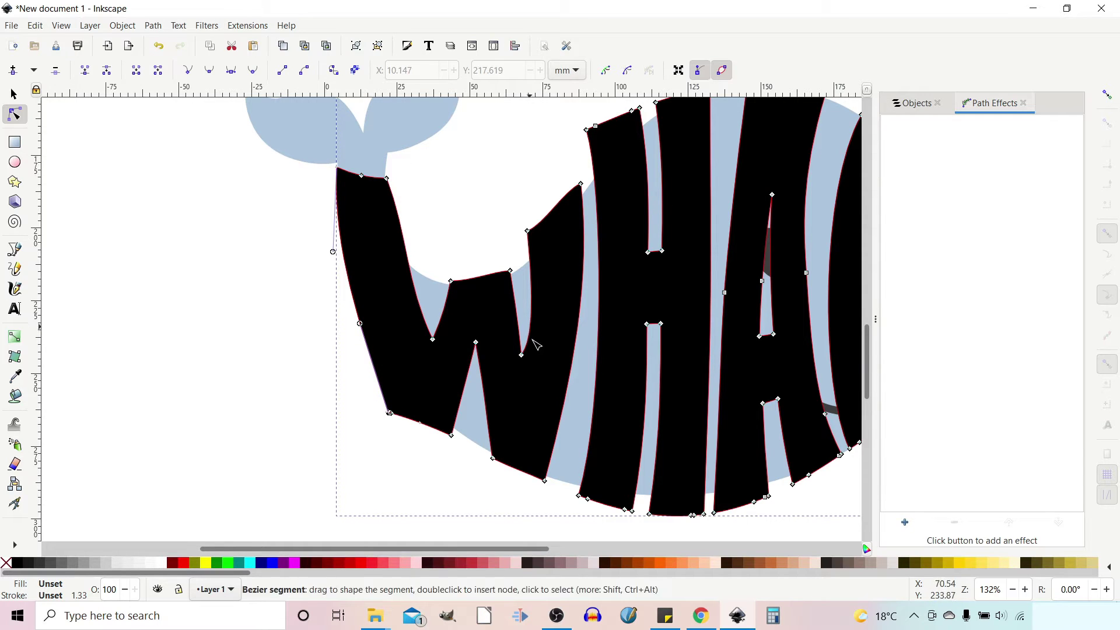
# - Delete the extra nodes near the L's top-left and bottom-left corners, reposition both corners, and smooth the left edge between them
pyautogui.hscroll(10, 530, 327)
pyautogui.scroll(2, 531, 327)
pyautogui.click(569, 167)
pyautogui.press('Delete')
pyautogui.moveTo(563, 162); pyautogui.dragTo(556, 151)
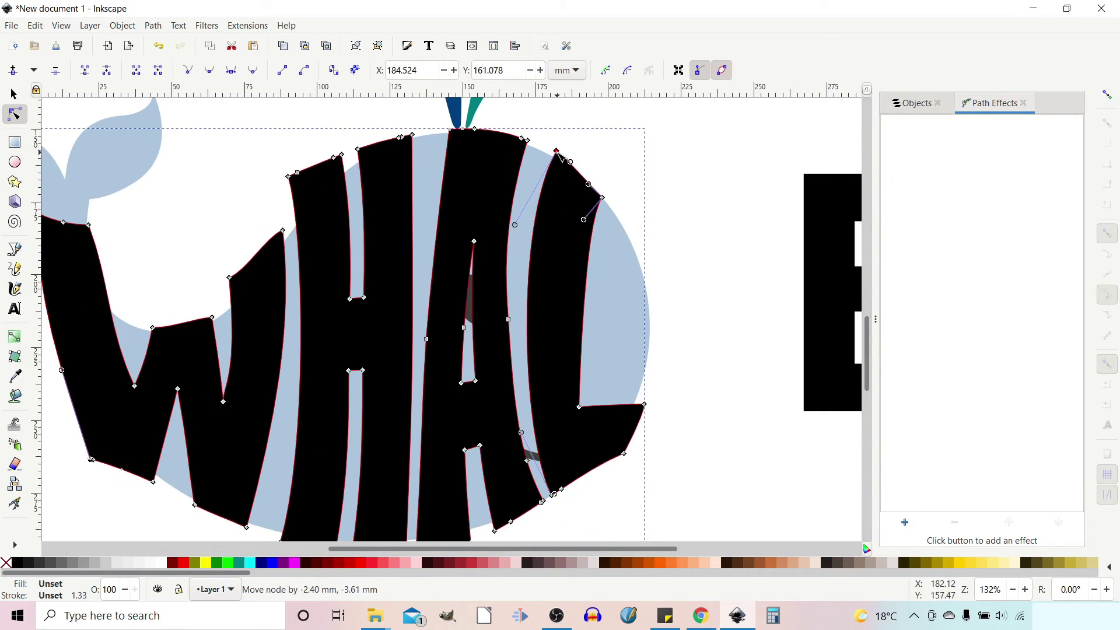
pyautogui.click(561, 489)
pyautogui.press('Delete')
pyautogui.moveTo(552, 496); pyautogui.dragTo(557, 494)
pyautogui.moveTo(525, 407); pyautogui.dragTo(519, 370)
# - Lower the L's inner corner, curve the inner edge of its stem, and nudge its top-right corner onto the whale's outline
pyautogui.moveTo(579, 406); pyautogui.dragTo(584, 426)
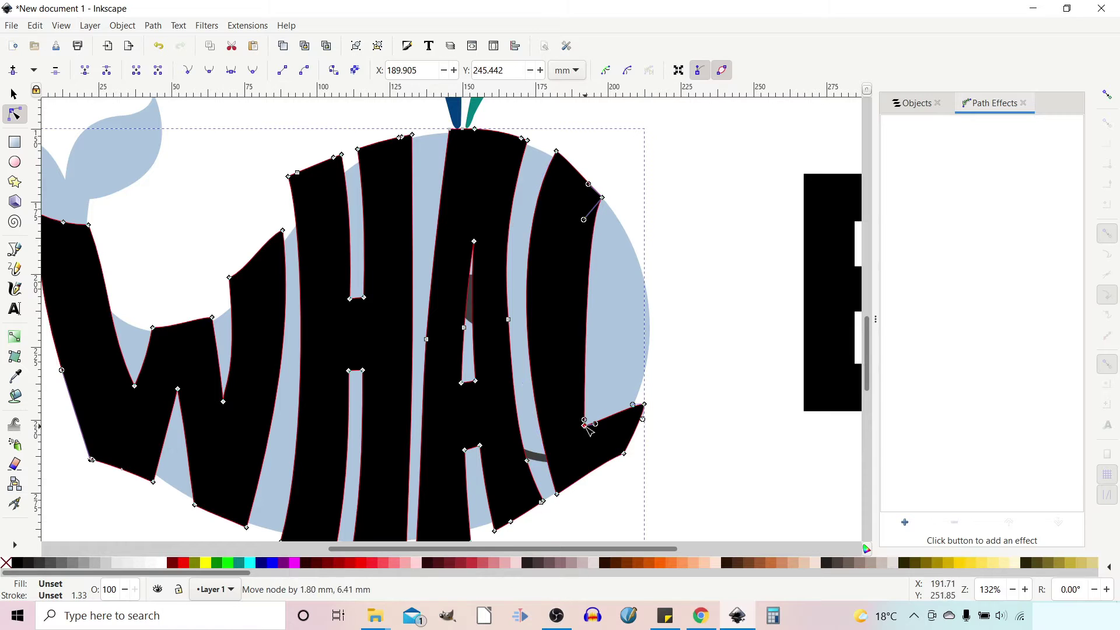
pyautogui.moveTo(584, 218); pyautogui.dragTo(563, 305)
pyautogui.moveTo(603, 197); pyautogui.dragTo(605, 193)
pyautogui.scroll(-2, 708, 315)
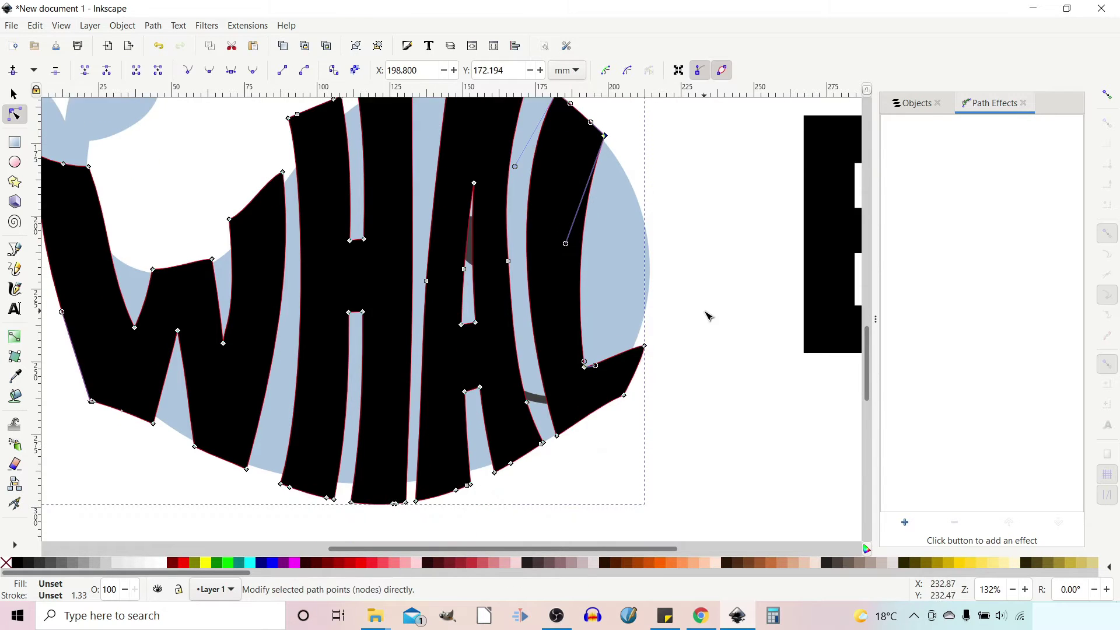
pyautogui.scroll(2, 167, 280)
pyautogui.hscroll(-4, 285, 260)
pyautogui.scroll(-2, 284, 260)
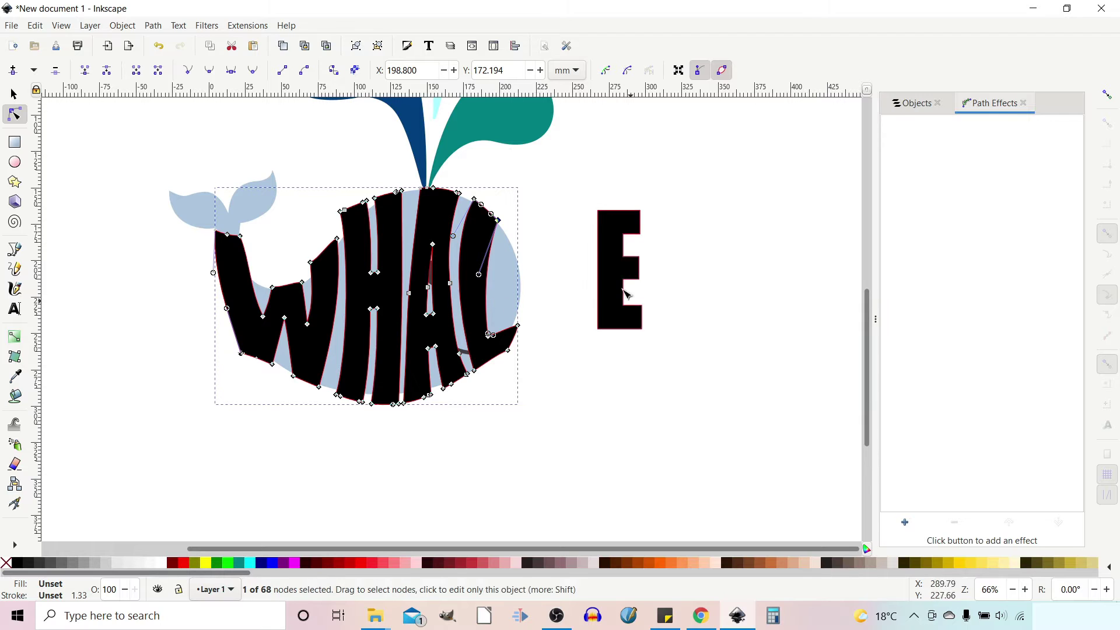
# - Move the E onto the whale's head beside the L and shrink its height to about 63 mm
pyautogui.press('s')
pyautogui.click(612, 261)
pyautogui.moveTo(613, 261); pyautogui.dragTo(505, 255)
pyautogui.moveTo(513, 202); pyautogui.dragTo(514, 228)
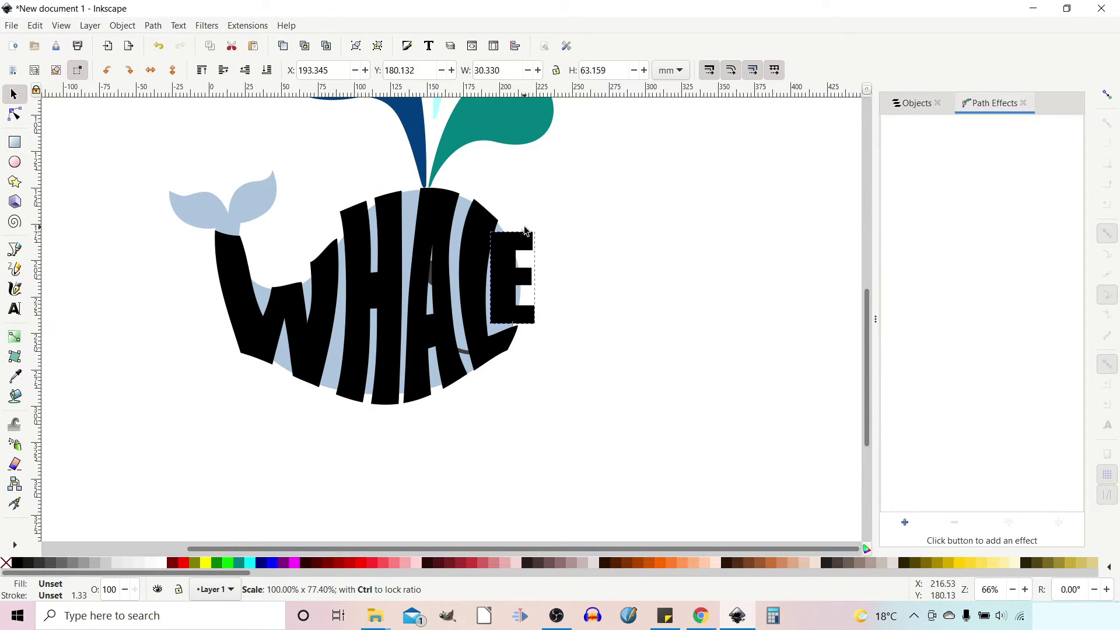
pyautogui.moveTo(505, 266); pyautogui.dragTo(513, 261)
# - Tilt the E slightly clockwise, reposition it against the L, and adjust its height to fit the head
pyautogui.click(517, 251)
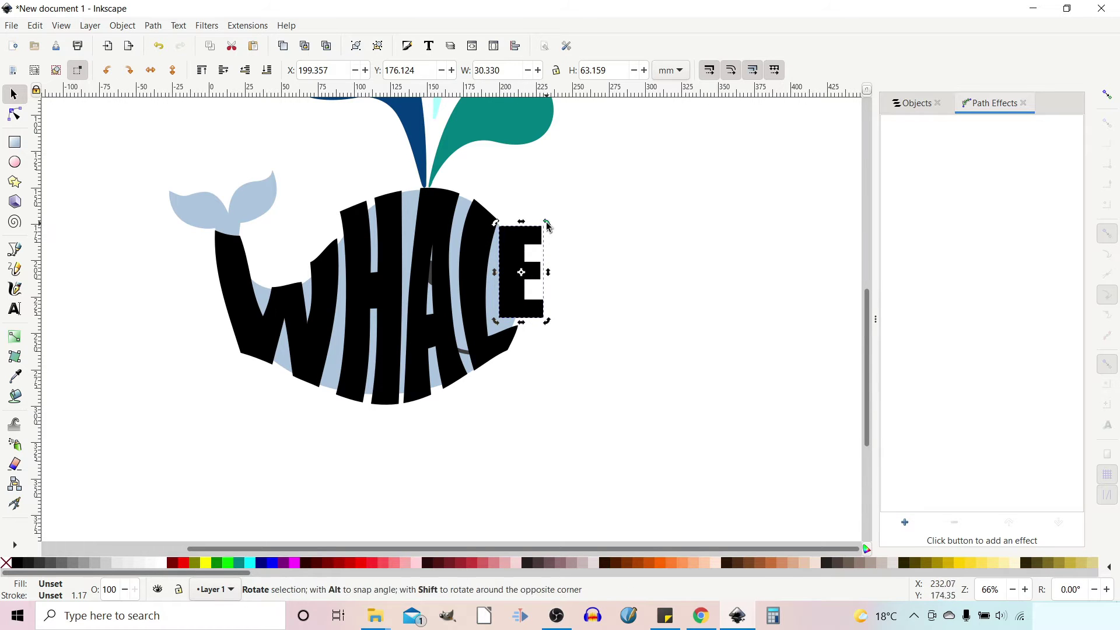
pyautogui.moveTo(546, 224); pyautogui.dragTo(551, 227)
pyautogui.moveTo(510, 270); pyautogui.dragTo(519, 230)
pyautogui.click(518, 231)
pyautogui.moveTo(518, 332); pyautogui.dragTo(517, 335)
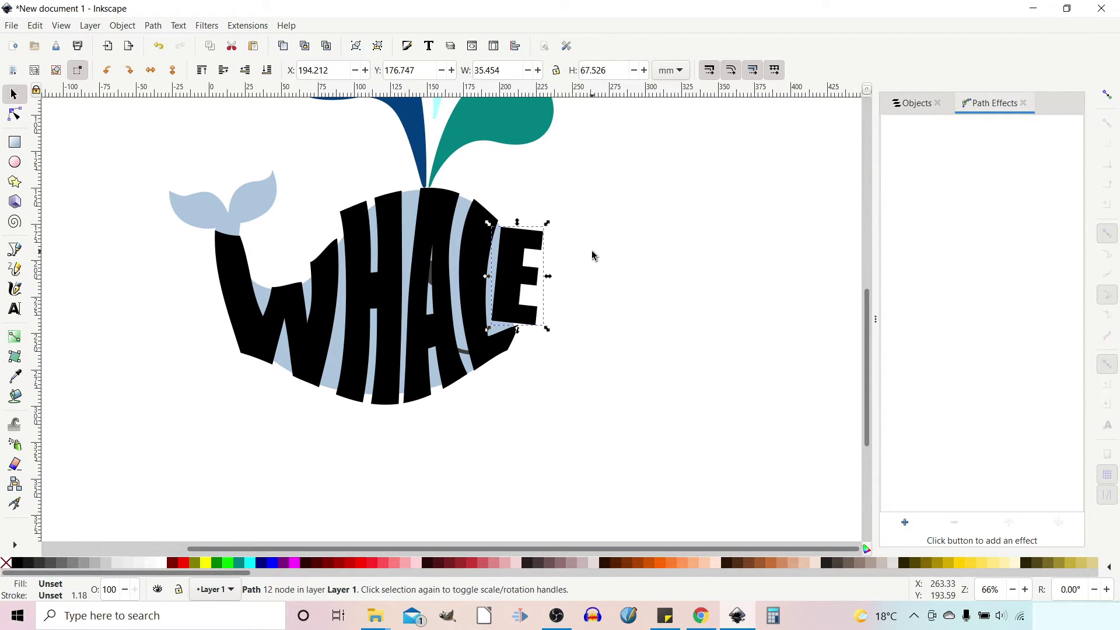
# - Shift the nodes on the A's right edge and the L's top slightly up and left to make room for the E
pyautogui.click(477, 232)
pyautogui.click(477, 232)
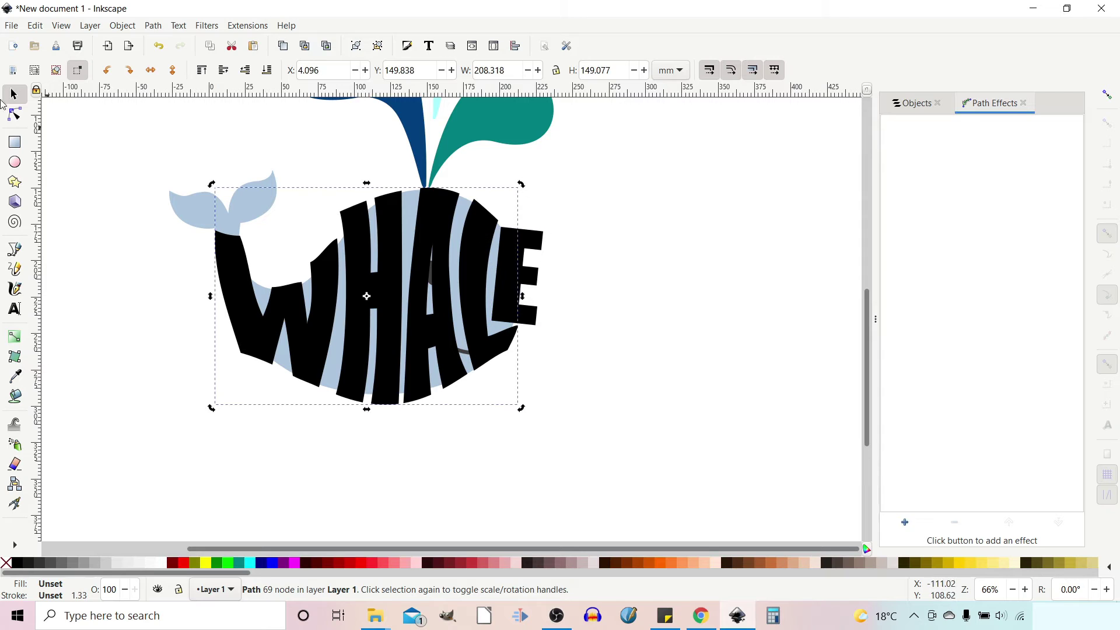
pyautogui.click(14, 114)
pyautogui.moveTo(447, 180); pyautogui.dragTo(500, 296)
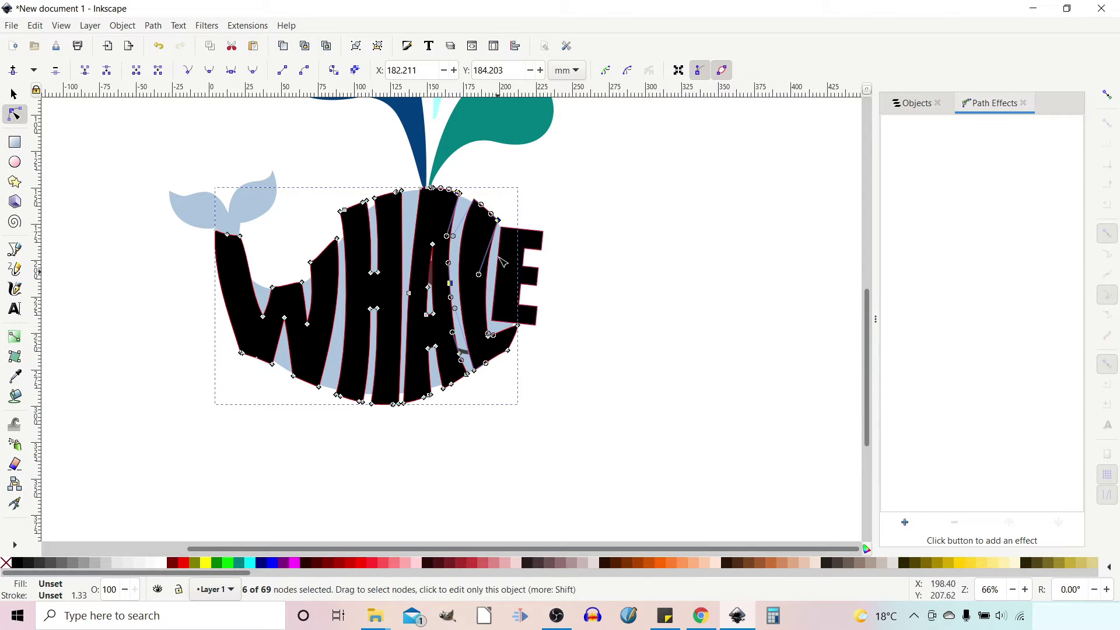
pyautogui.moveTo(497, 220); pyautogui.dragTo(491, 209)
pyautogui.press('Escape')
pyautogui.press('Escape')
# - Rotate the E back upright, move it up beside the L, and stretch its height to about 72 mm
pyautogui.click(525, 253)
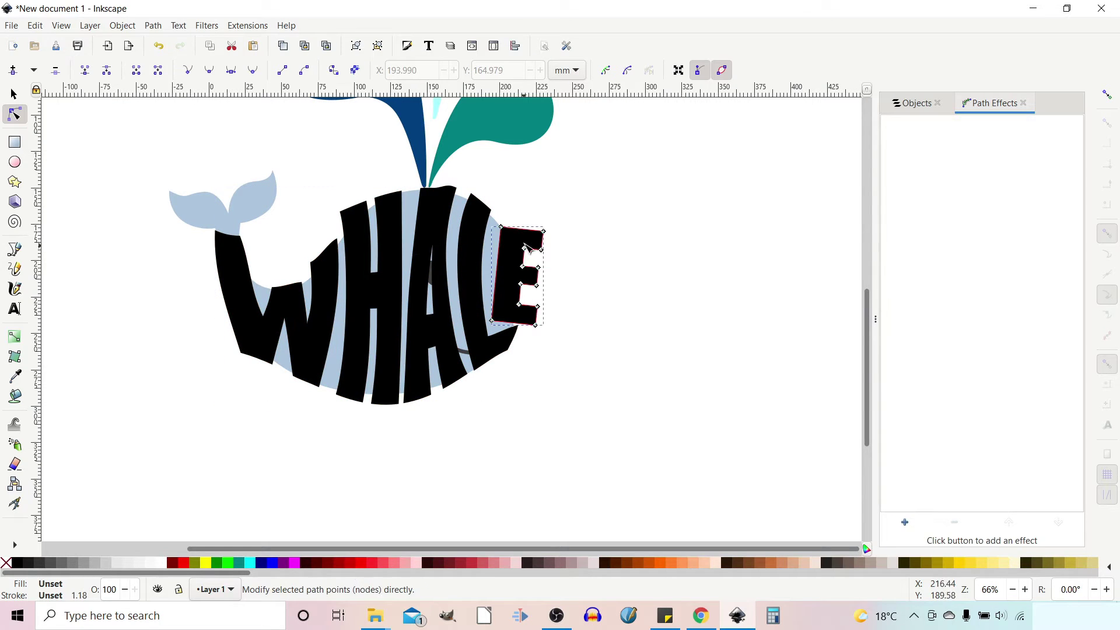
pyautogui.click(14, 94)
pyautogui.click(515, 250)
pyautogui.moveTo(547, 226); pyautogui.dragTo(539, 225)
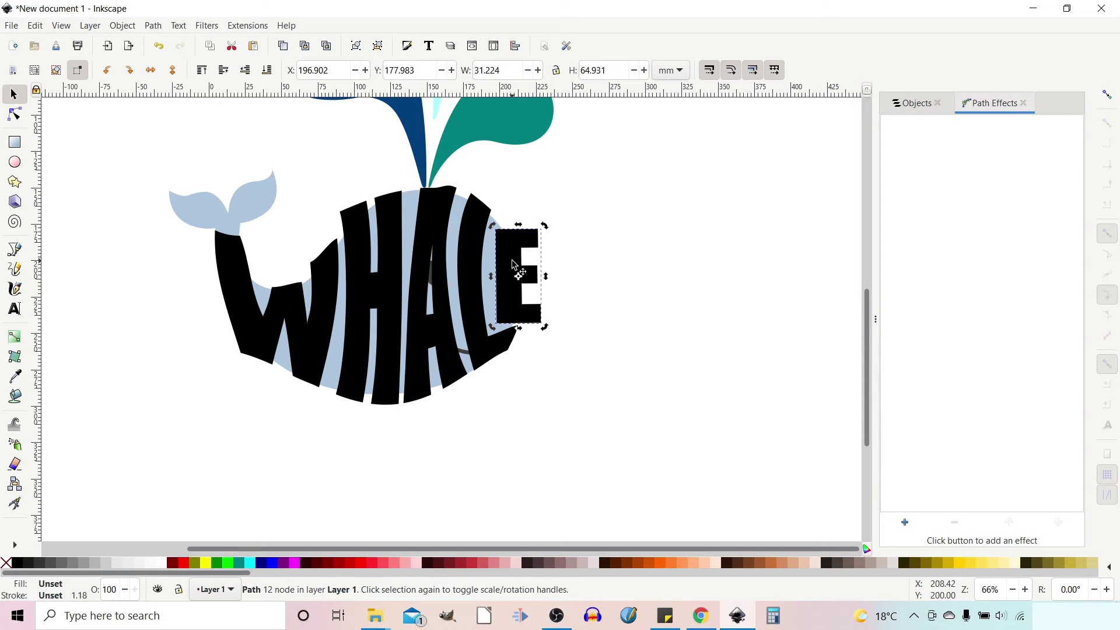
pyautogui.moveTo(515, 265); pyautogui.dragTo(507, 247)
pyautogui.click(512, 279)
pyautogui.moveTo(515, 316); pyautogui.dragTo(517, 329)
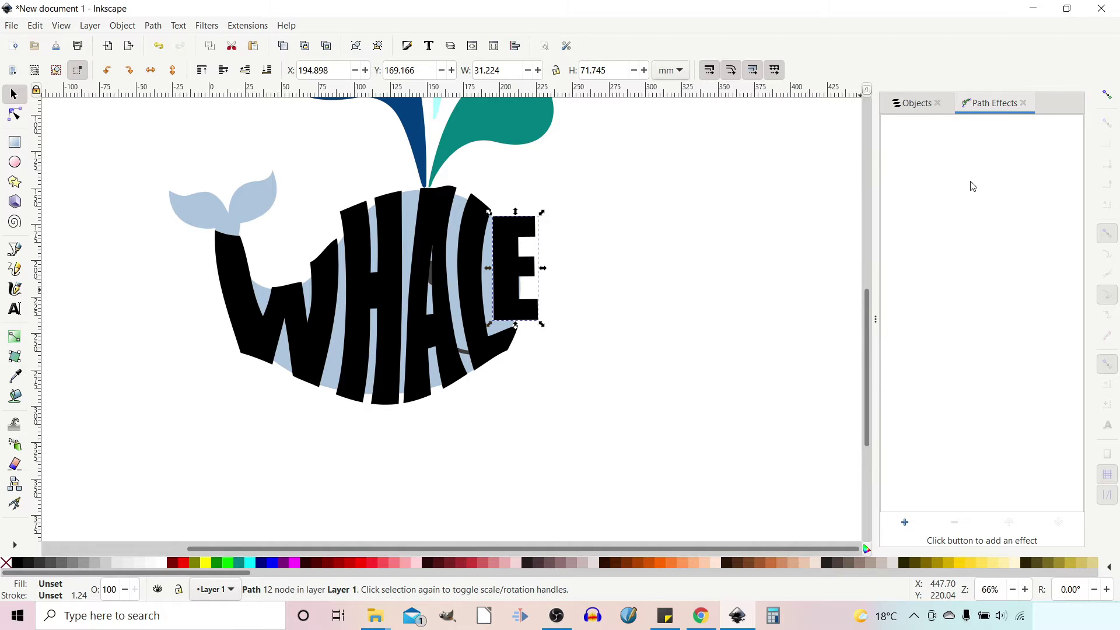
# - Add an Envelope Deformation to the E, bow its left side along the L, and shape its bottom path to follow the L's foot
pyautogui.click(905, 522)
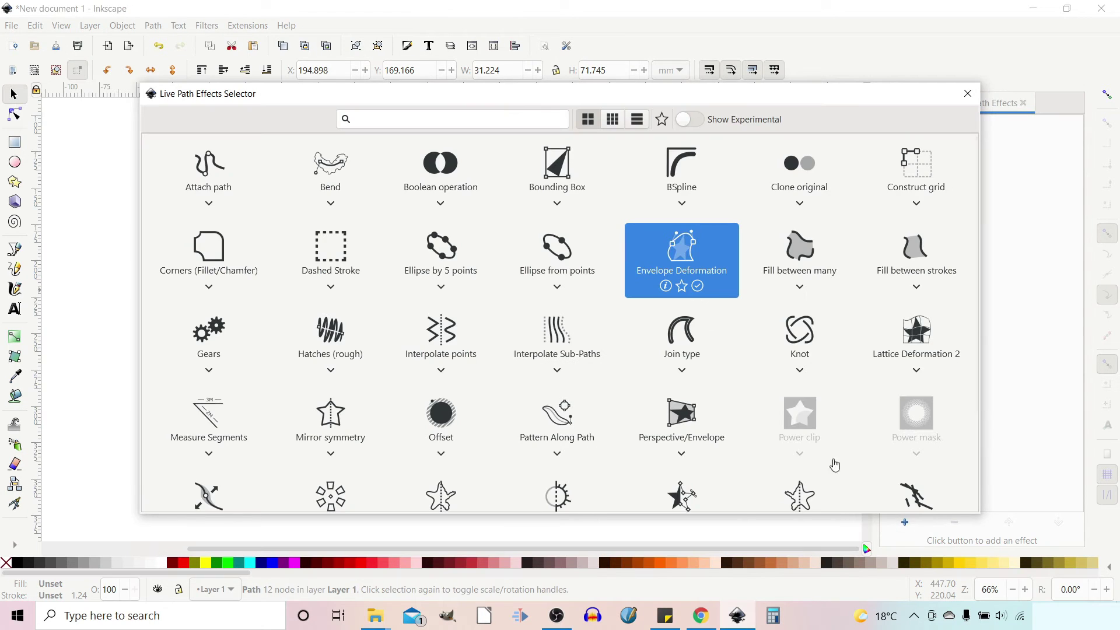
pyautogui.doubleClick(673, 256)
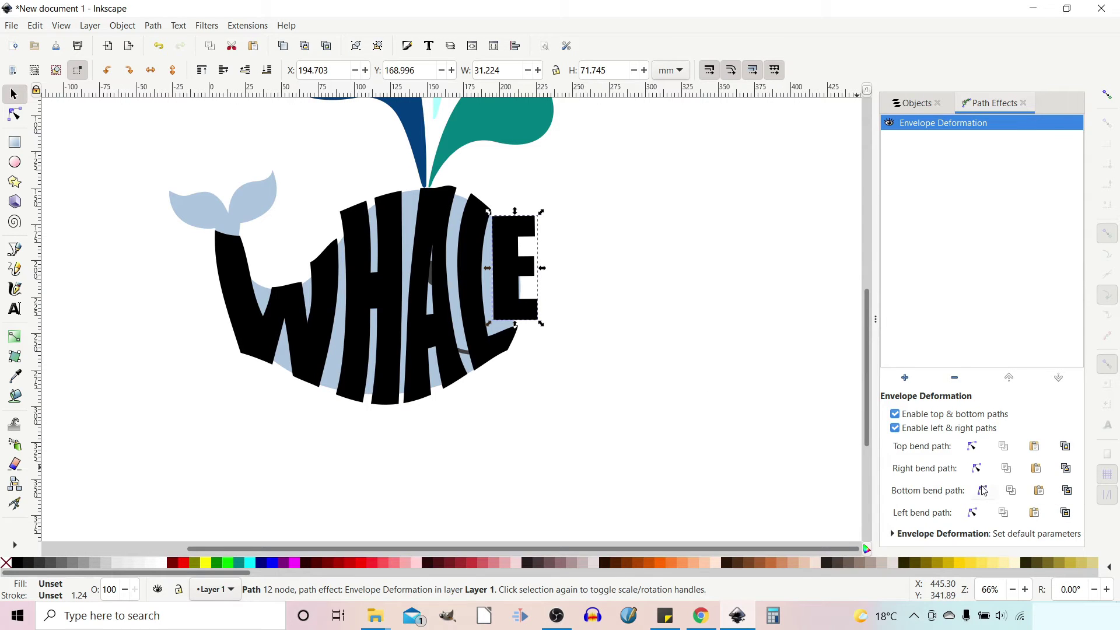
pyautogui.click(972, 512)
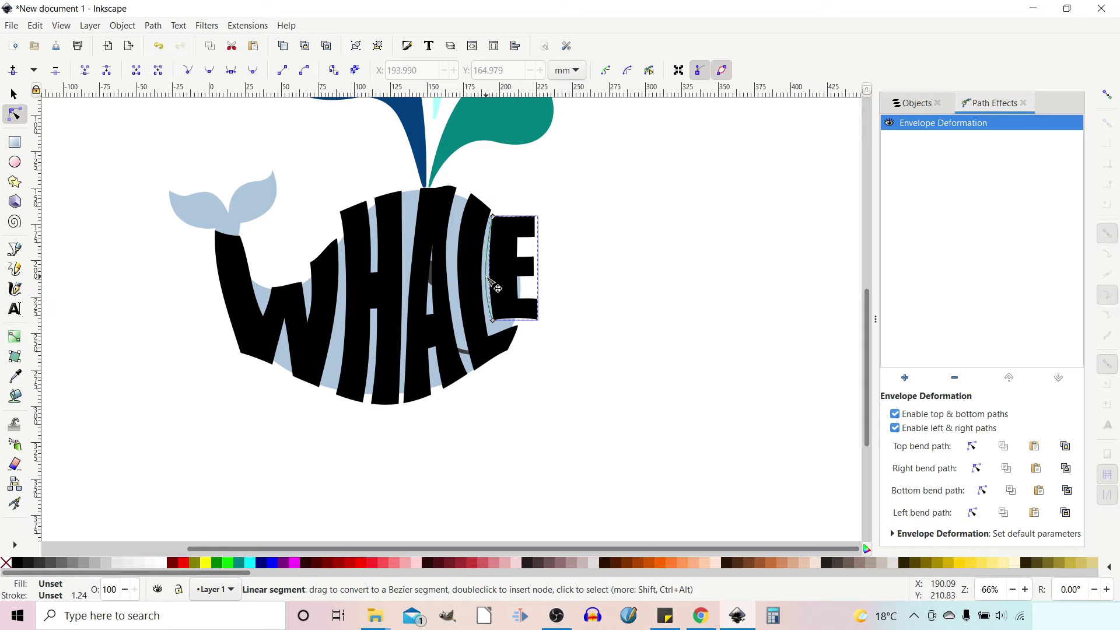
pyautogui.moveTo(493, 321)
pyautogui.mouseDown()
pyautogui.moveTo(492, 336)
pyautogui.moveTo(536, 323)
pyautogui.moveTo(514, 320)
pyautogui.mouseUp()
pyautogui.click(982, 491)
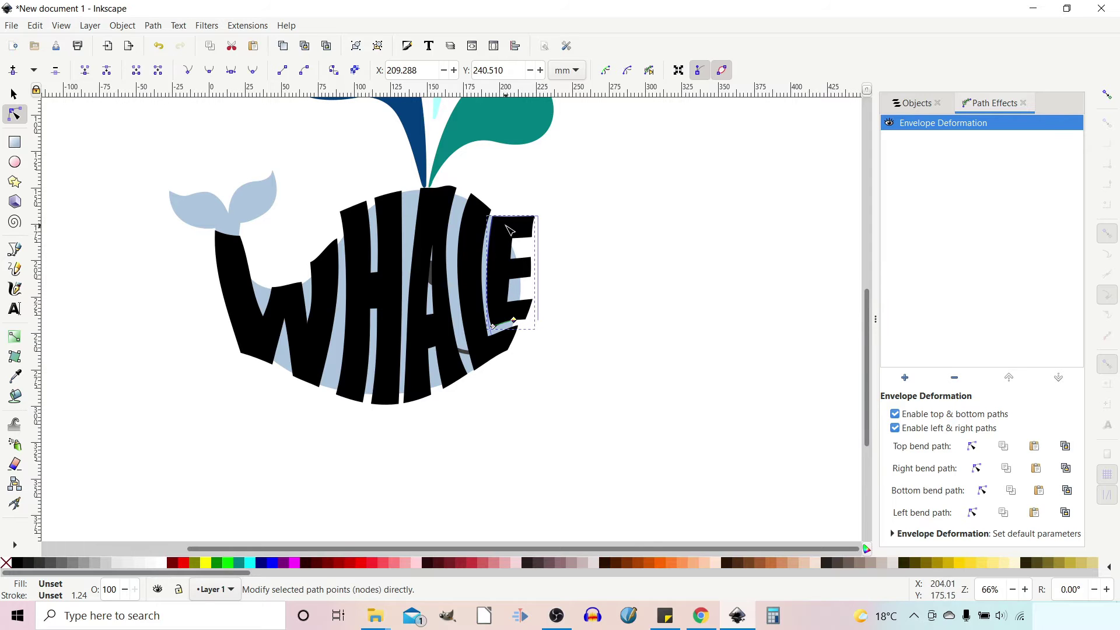
# - Slope the E's top bend path down toward the whale's head and pull the lower end of its right bend path inward
pyautogui.click(972, 446)
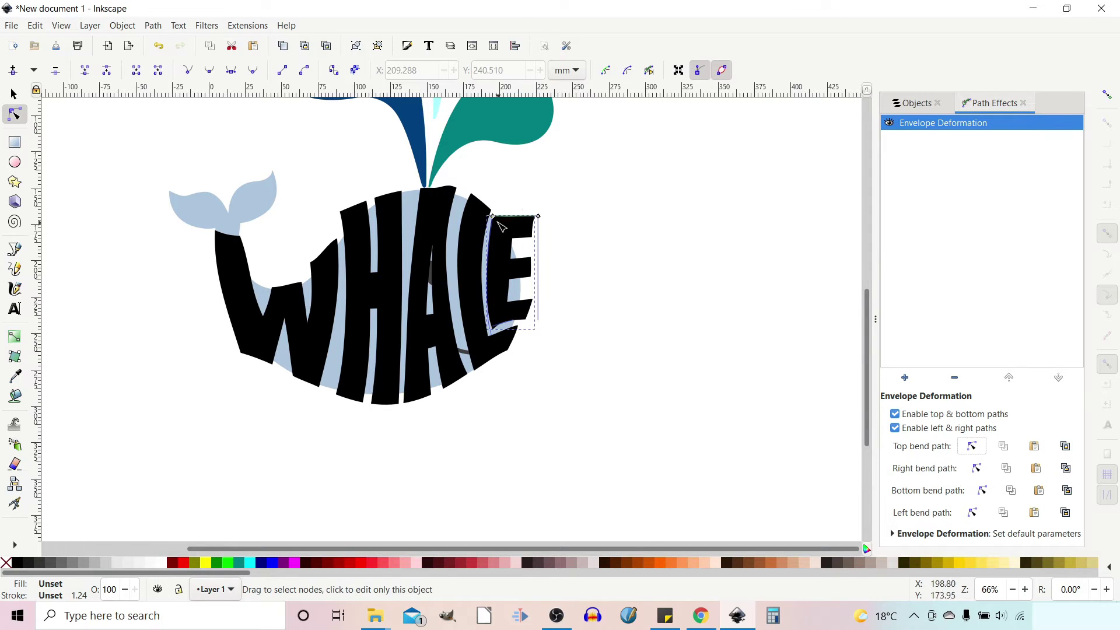
pyautogui.moveTo(493, 217); pyautogui.dragTo(521, 239)
pyautogui.click(976, 468)
pyautogui.moveTo(539, 322); pyautogui.dragTo(530, 318)
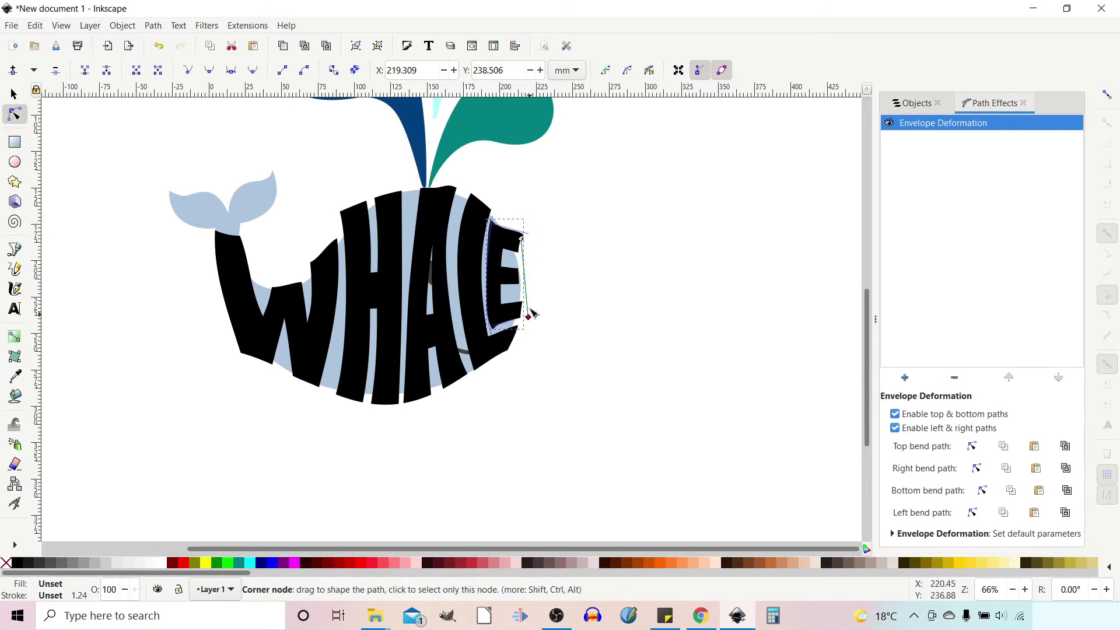
# - Steepen the E's top bend path and bow its right side outward to follow the whale's outline
pyautogui.click(971, 446)
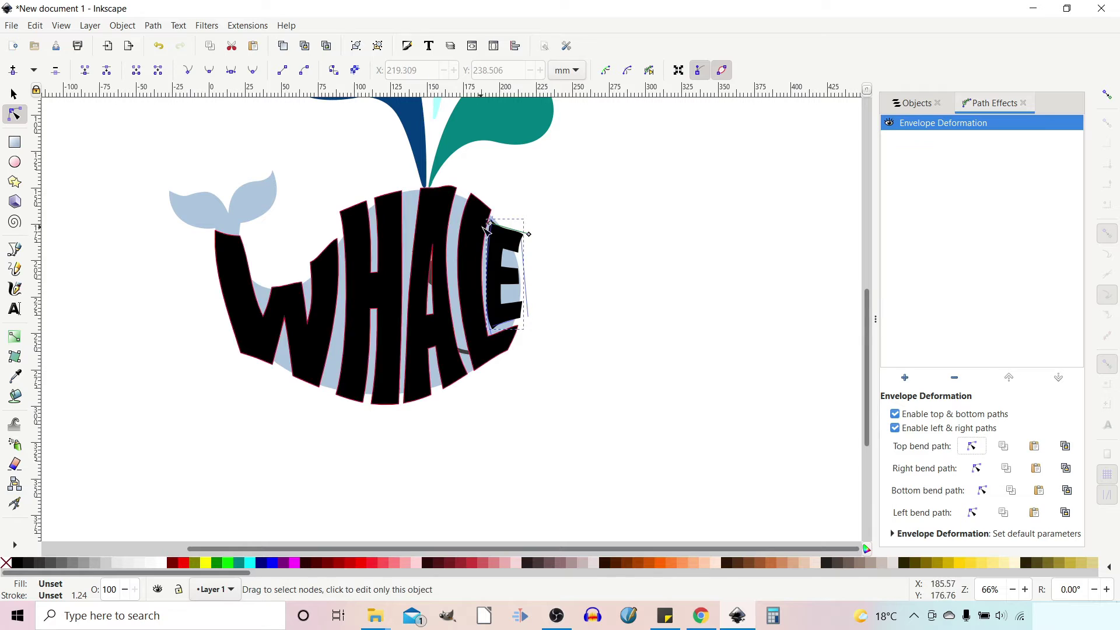
pyautogui.moveTo(491, 223); pyautogui.dragTo(528, 240)
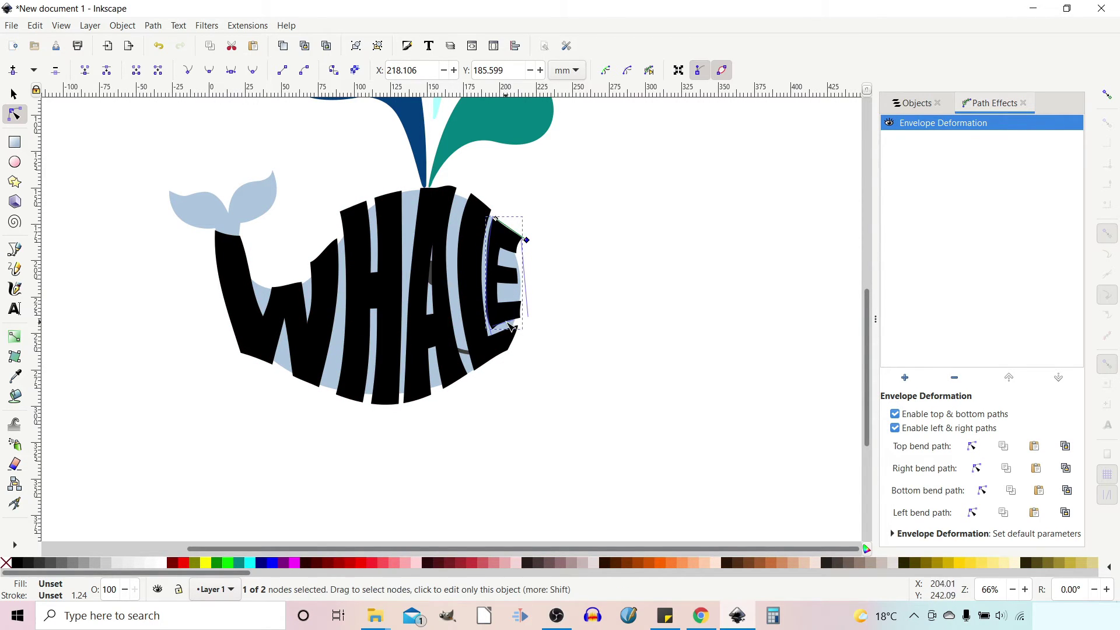
pyautogui.click(985, 492)
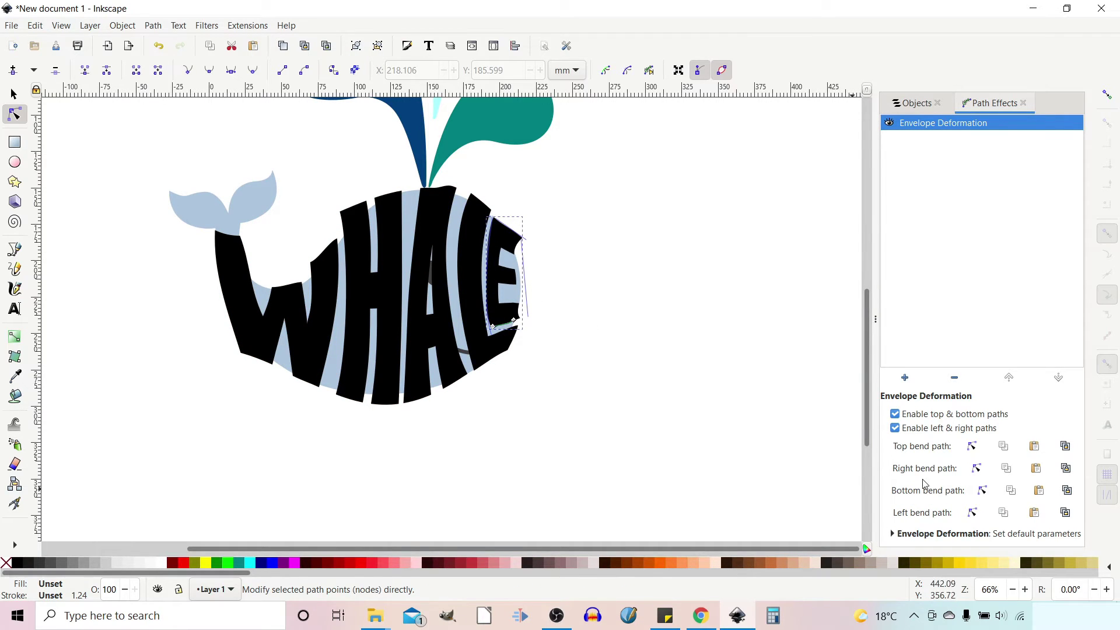
pyautogui.click(653, 296)
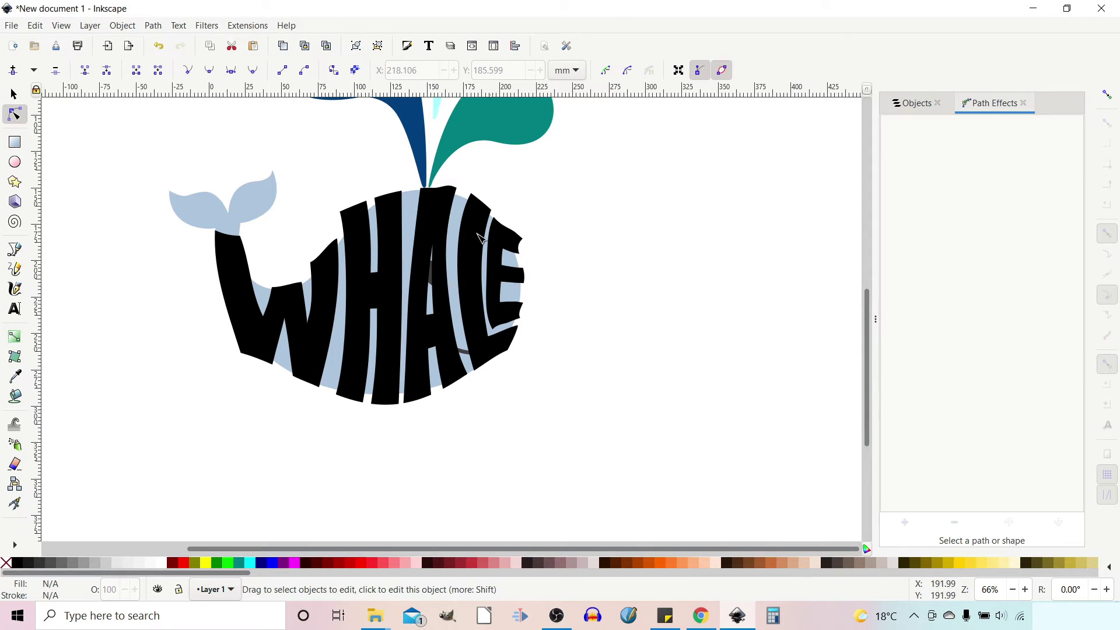
# - Convert the envelope-deformed E to a plain path
pyautogui.click(505, 276)
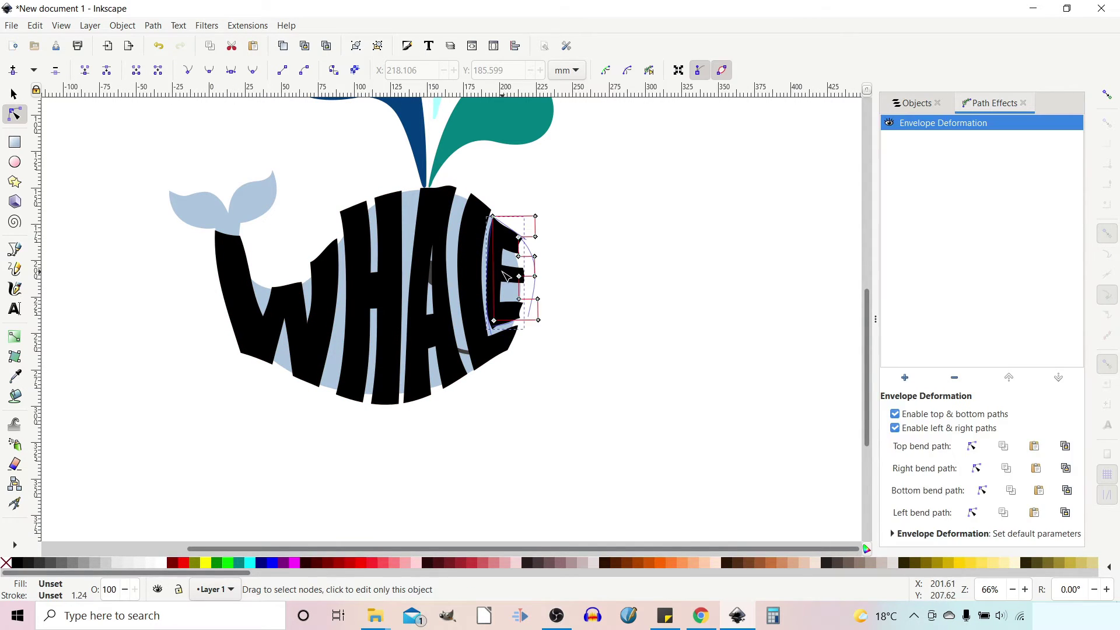
pyautogui.click(153, 26)
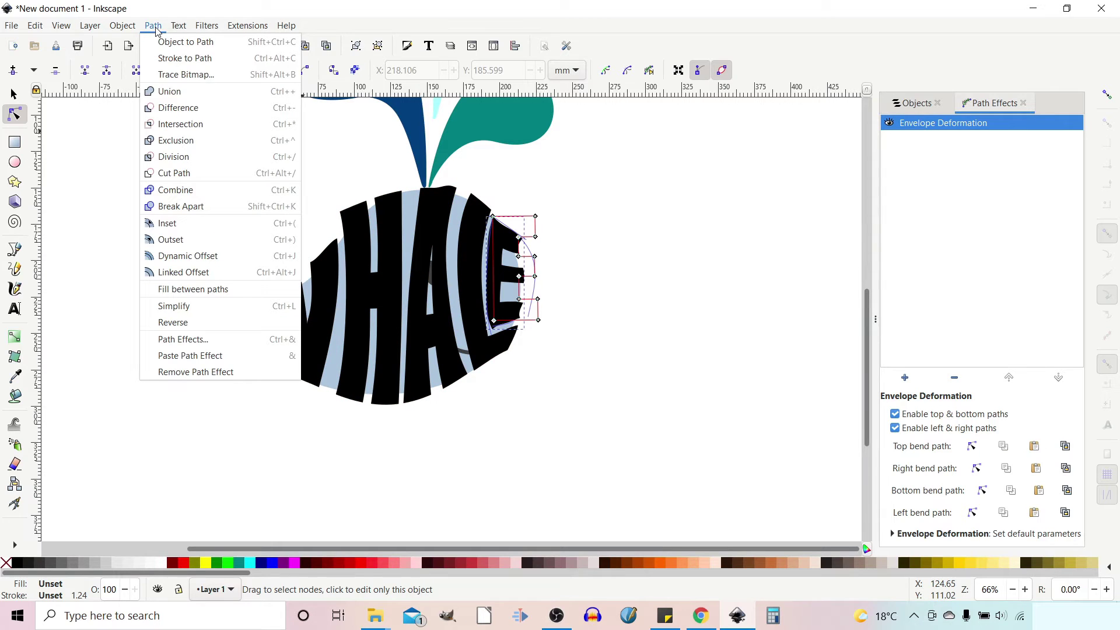
pyautogui.click(173, 45)
# - Delete the extra nodes near the inner top corner of the E's upper gap
pyautogui.click(14, 93)
pyautogui.click(20, 117)
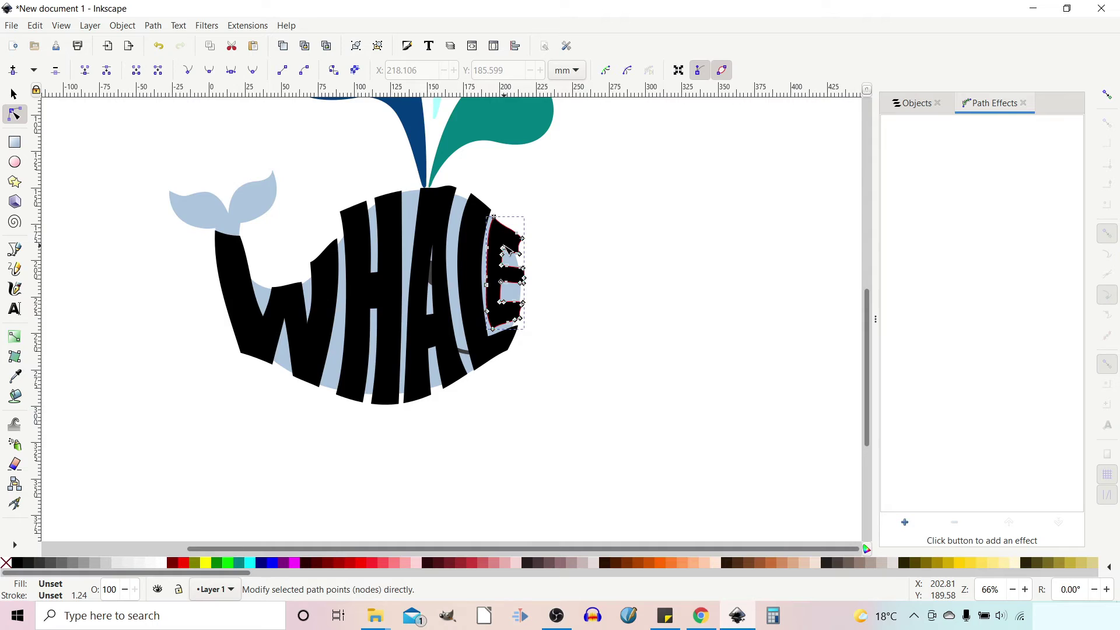
pyautogui.press('+')
pyautogui.press('+')
pyautogui.moveTo(659, 222); pyautogui.dragTo(671, 357)
pyautogui.moveTo(567, 314); pyautogui.dragTo(567, 309)
pyautogui.click(565, 328)
pyautogui.press('Delete')
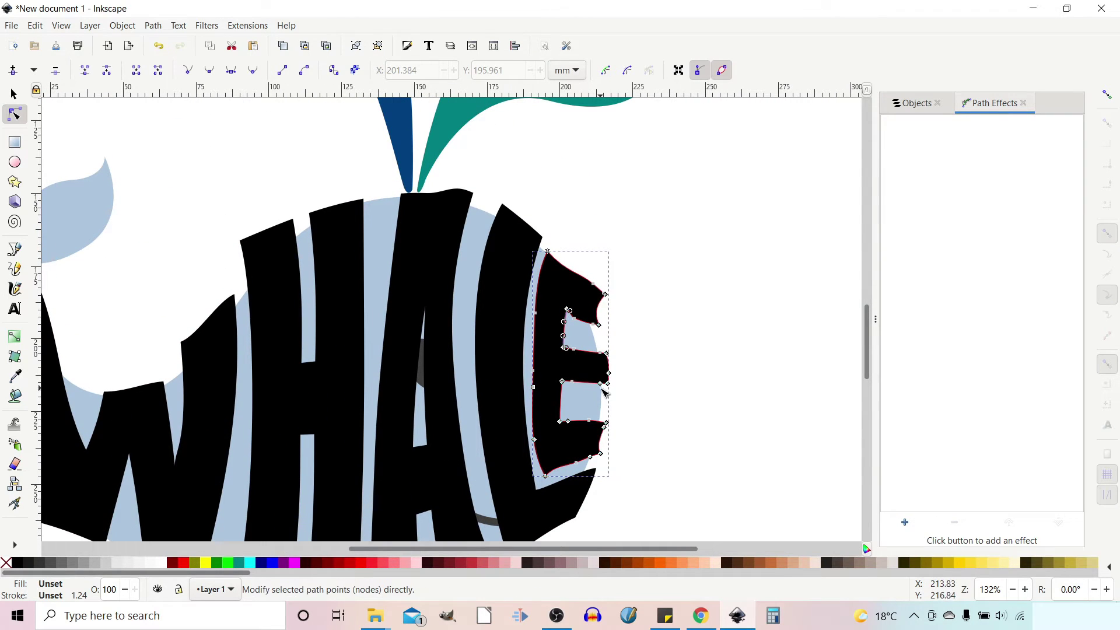
pyautogui.click(574, 319)
pyautogui.press('Delete')
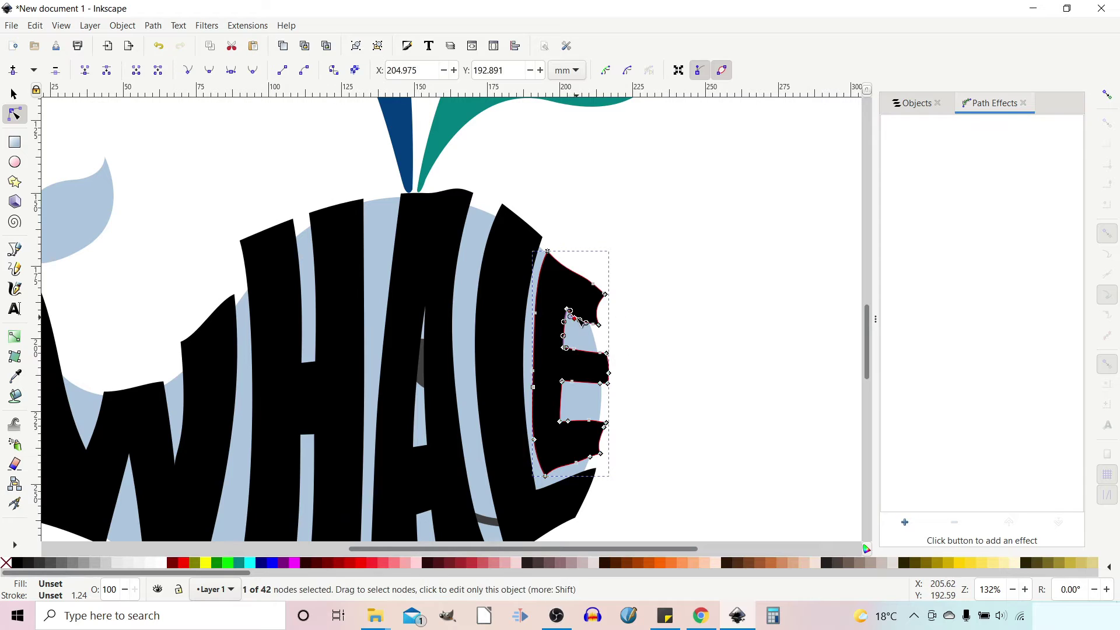
# - Move the inner top corner of the E's upper gap slightly down and left, and straighten the gap's inner edge
pyautogui.moveTo(568, 309); pyautogui.dragTo(568, 318)
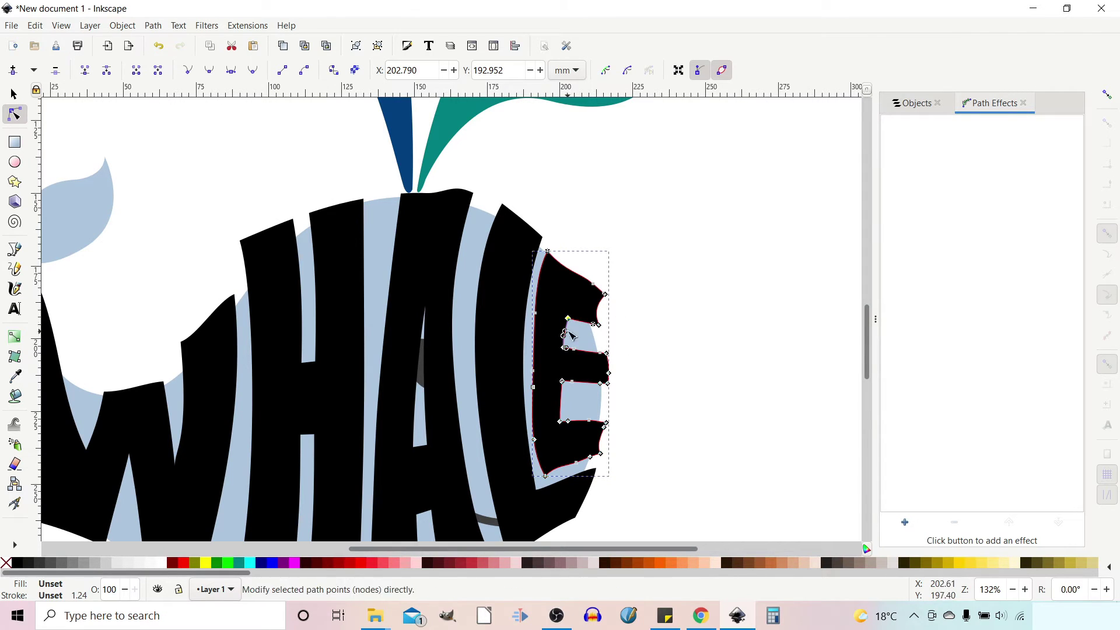
pyautogui.moveTo(568, 318); pyautogui.dragTo(563, 320)
pyautogui.keyDown('ctrl'); pyautogui.click(564, 336); pyautogui.keyUp('ctrl')
pyautogui.keyDown('ctrl'); pyautogui.click(563, 336); pyautogui.keyUp('ctrl')
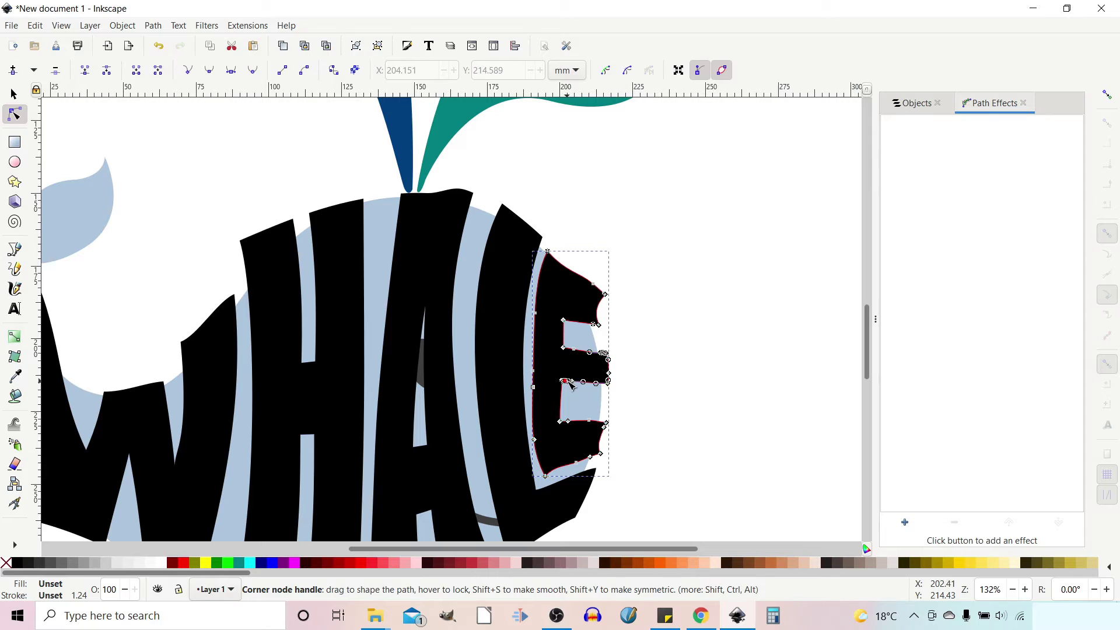
# - Delete the extra node at the inner top corner of the E's lower gap and tidy the corner
pyautogui.moveTo(574, 388); pyautogui.dragTo(560, 379)
pyautogui.press('Delete')
pyautogui.doubleClick(566, 385)
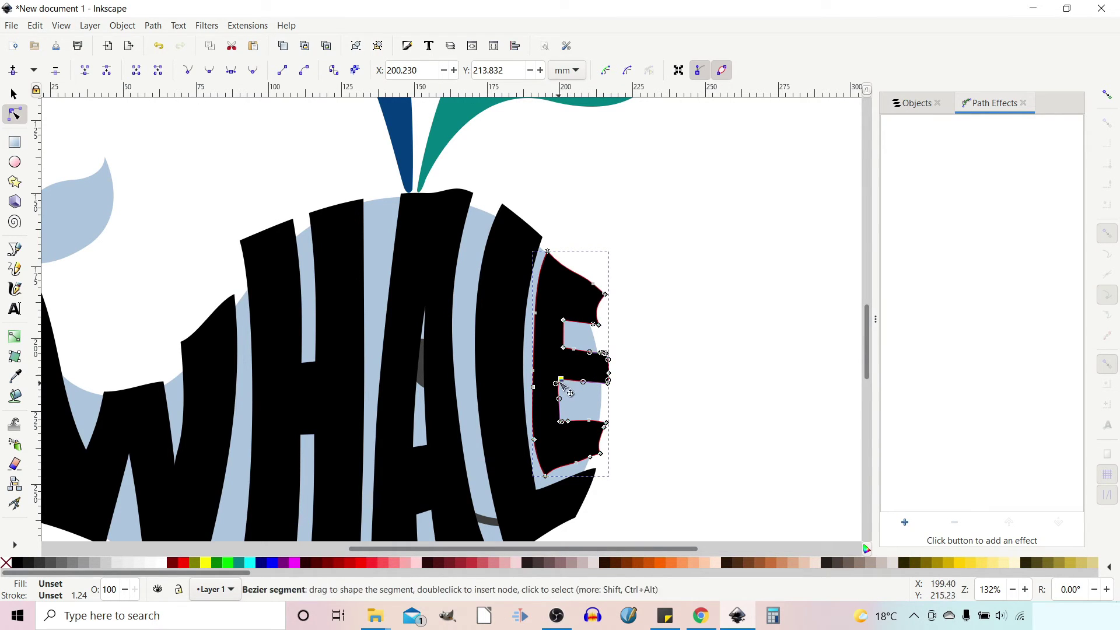
pyautogui.moveTo(554, 342); pyautogui.dragTo(620, 395)
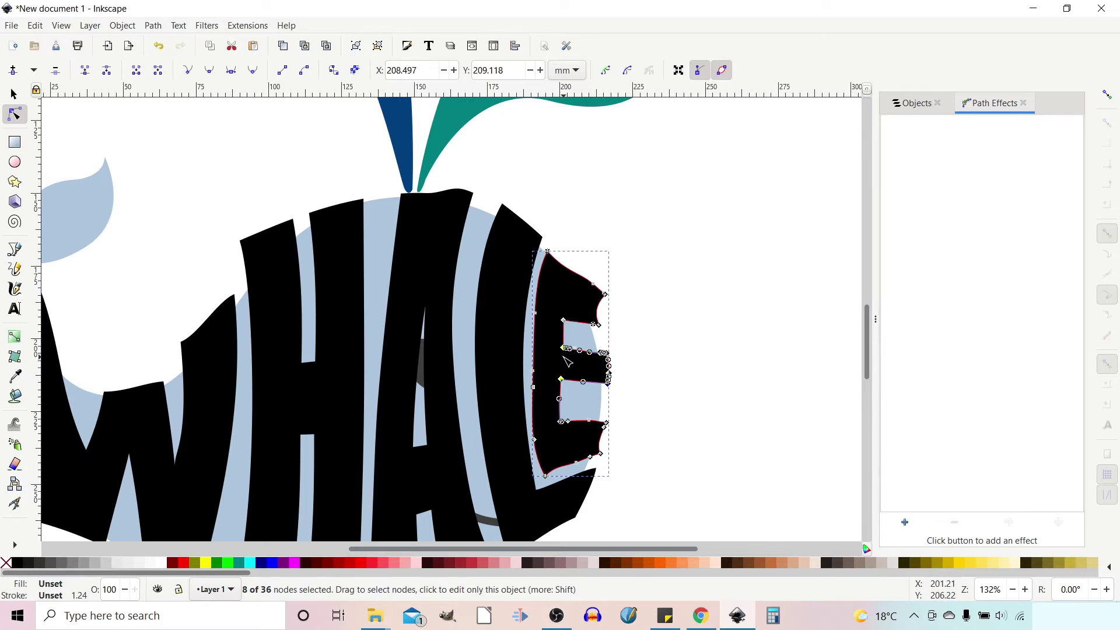
pyautogui.moveTo(566, 347); pyautogui.dragTo(563, 363)
pyautogui.hotkey('ctrl', 'z')
# - Shift the E's upper gap and middle arm down slightly, and delete the extra nodes along the middle arm's upper edge
pyautogui.moveTo(553, 309); pyautogui.dragTo(620, 408)
pyautogui.moveTo(607, 368); pyautogui.dragTo(577, 364)
pyautogui.click(574, 364)
pyautogui.press('Delete')
pyautogui.click(574, 365)
pyautogui.press('Delete')
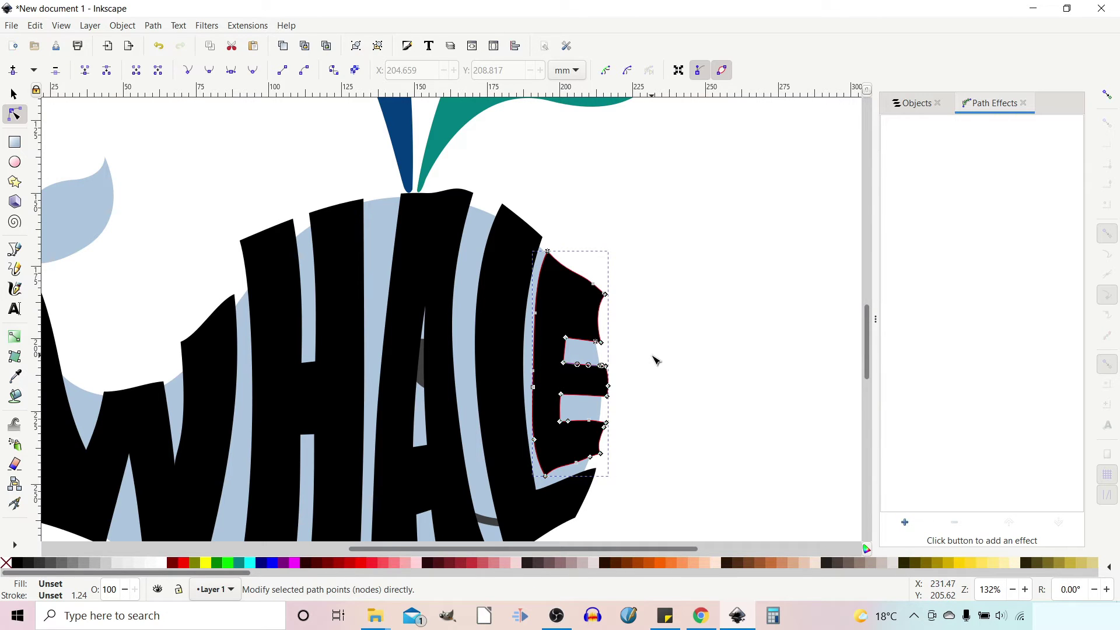
# - Draw a black rectangle about 110 by 60 mm covering the whale's tail and the top of the W's left stroke
pyautogui.moveTo(688, 410); pyautogui.dragTo(840, 438)
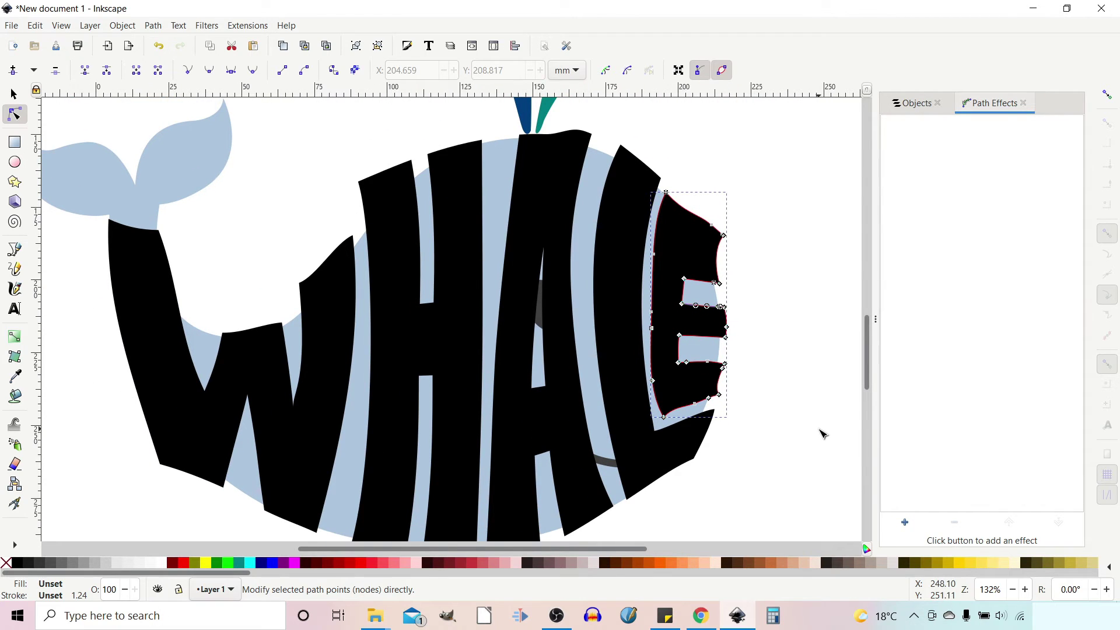
pyautogui.moveTo(273, 283); pyautogui.dragTo(485, 343)
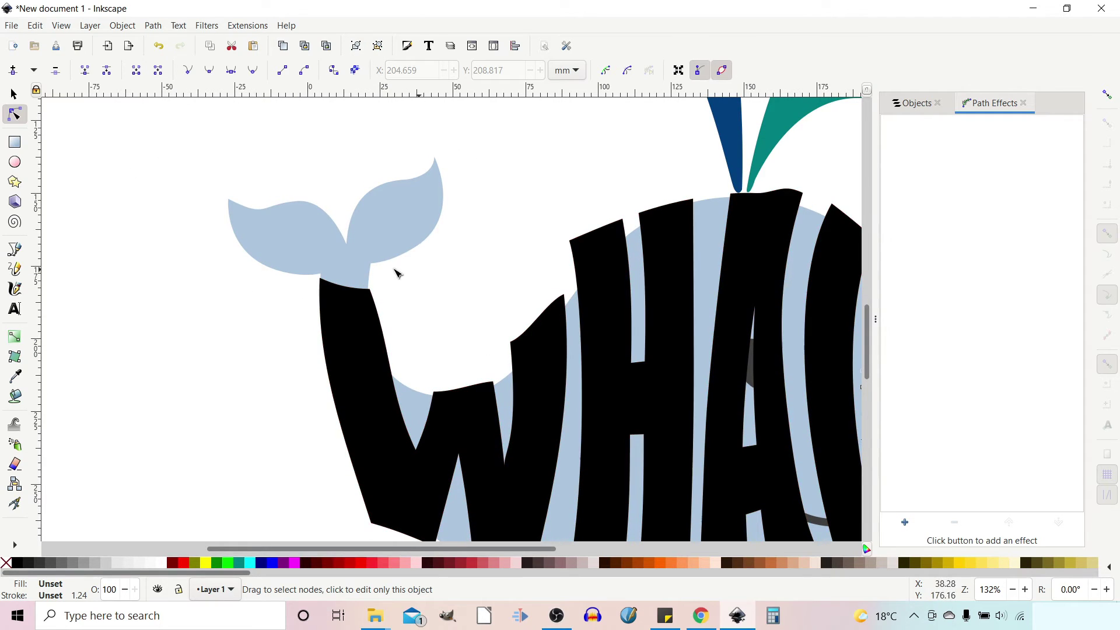
pyautogui.click(15, 144)
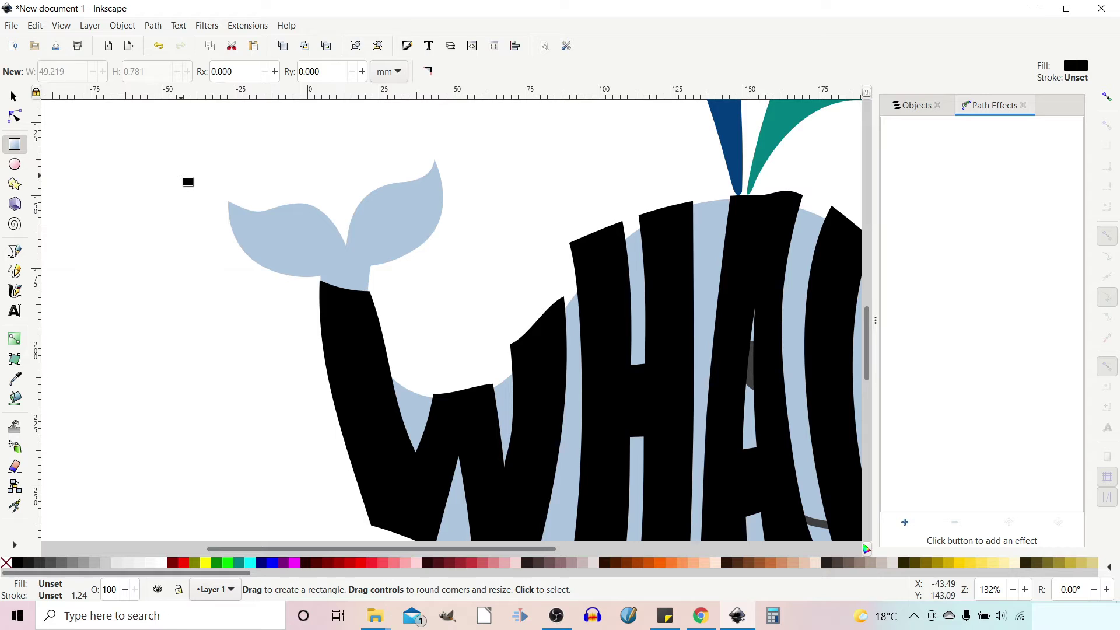
pyautogui.moveTo(178, 140); pyautogui.dragTo(499, 313)
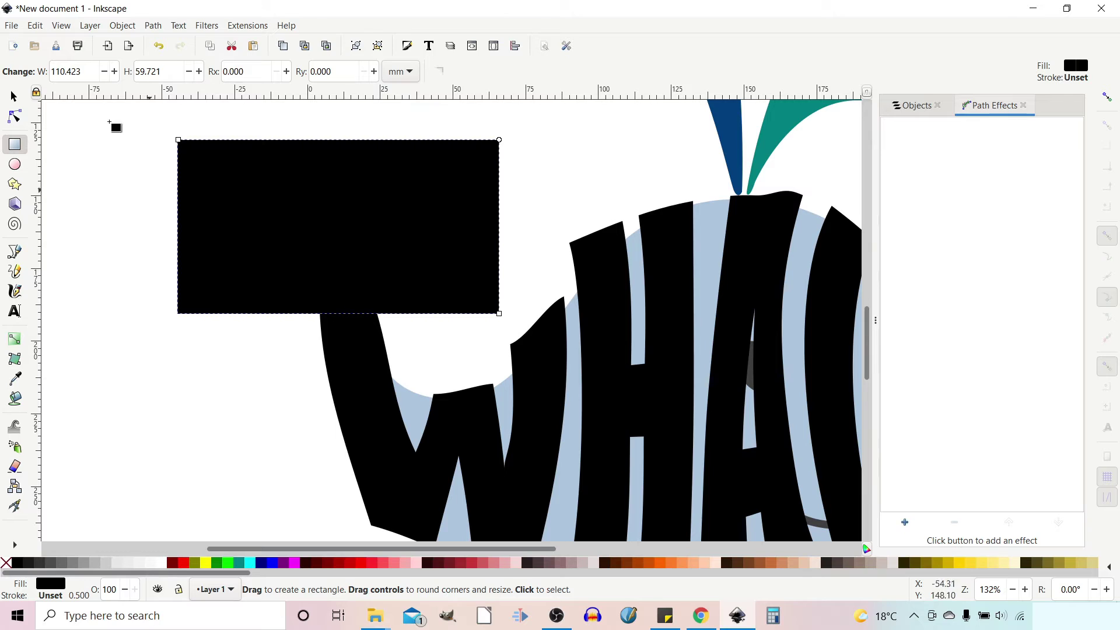
# - Convert the rectangle over the tail to a path and return to the selection tool
pyautogui.click(122, 26)
pyautogui.click(153, 27)
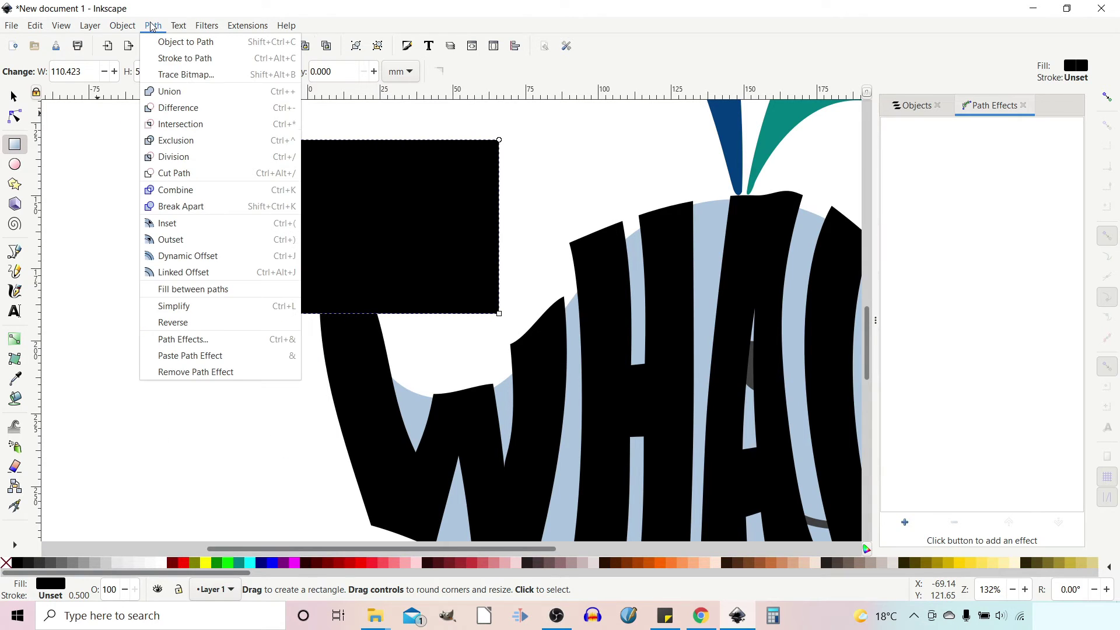
pyautogui.click(175, 42)
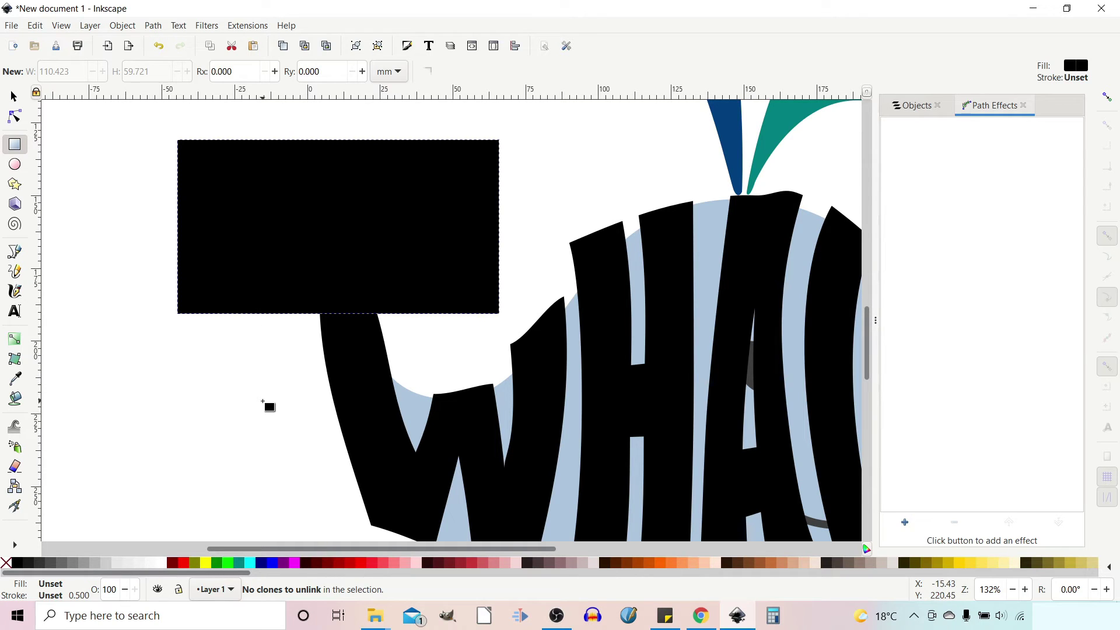
pyautogui.click(13, 96)
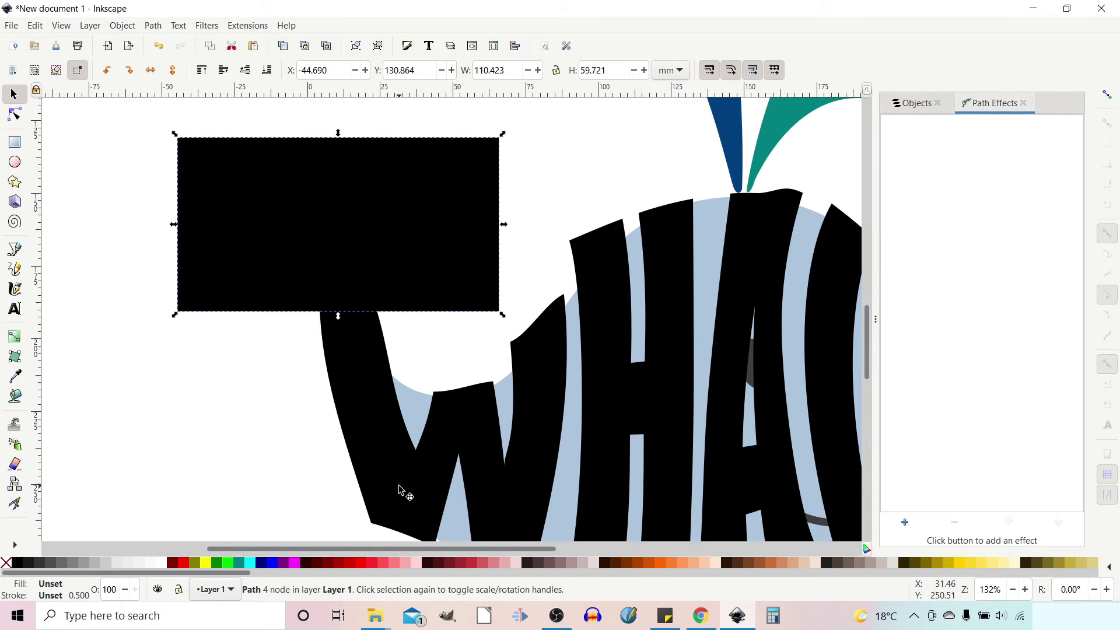
# - Select the tail rectangle, the main lettering and the E, and union them into a single path
pyautogui.press('-')
pyautogui.press('-')
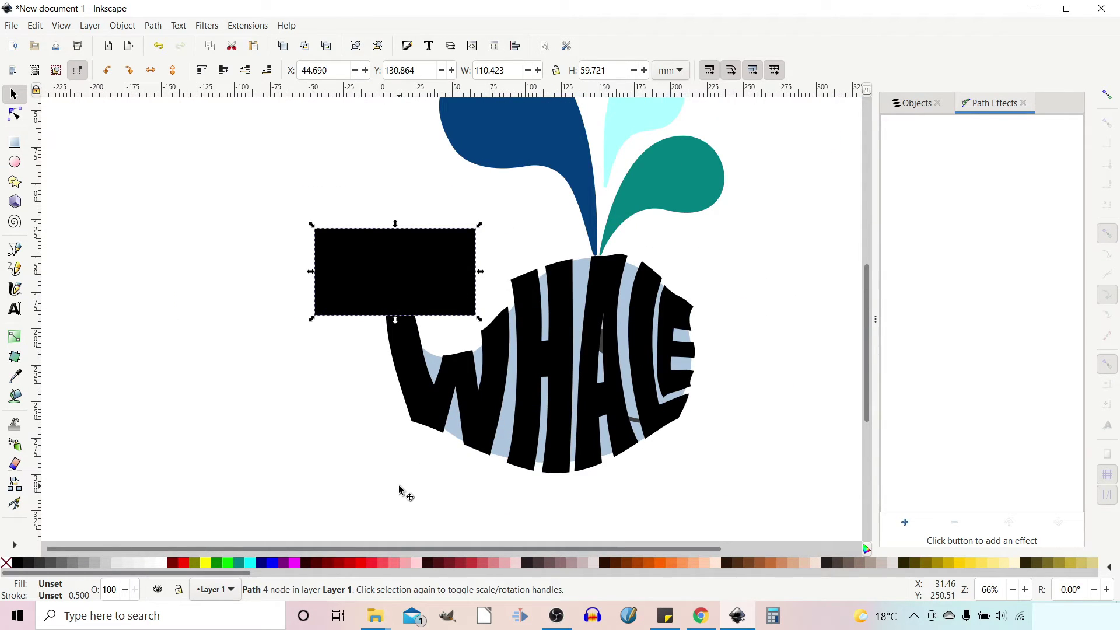
pyautogui.keyDown('shift'); pyautogui.click(415, 401); pyautogui.keyUp('shift')
pyautogui.keyDown('shift'); pyautogui.click(692, 311); pyautogui.keyUp('shift')
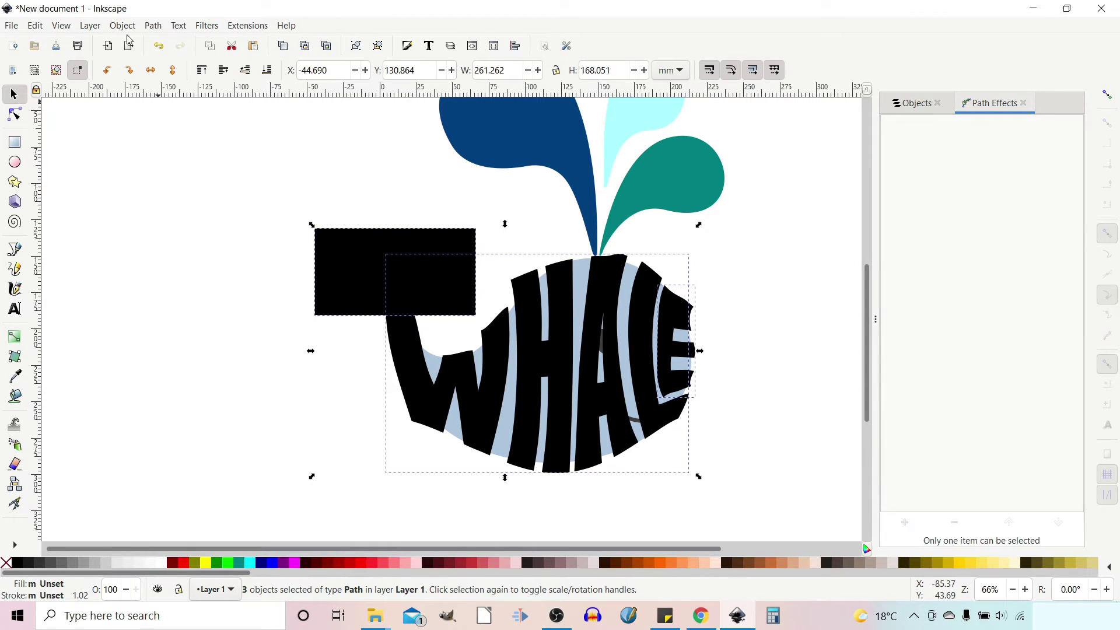
pyautogui.click(150, 31)
pyautogui.click(173, 92)
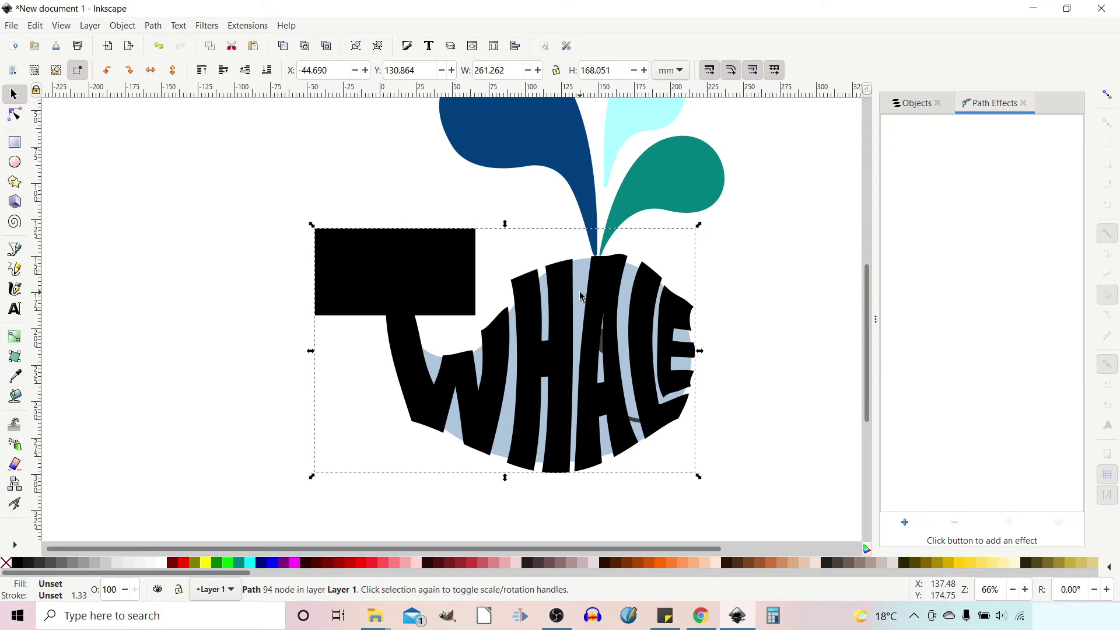
pyautogui.press('Escape')
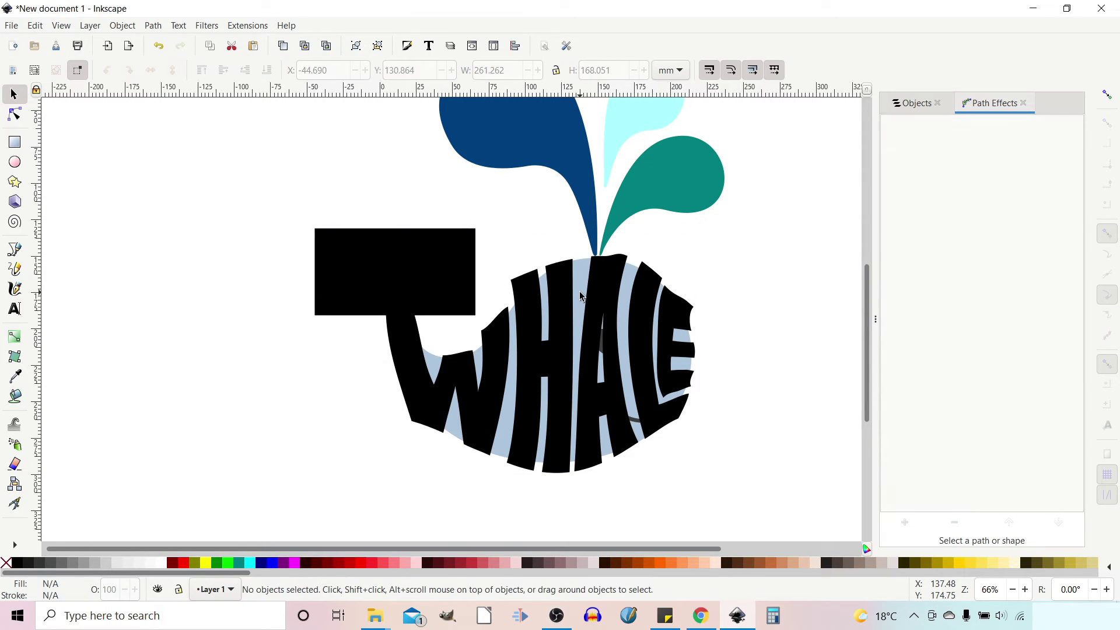
# - Copy the whale body path in place and intersect the copy with the lettering to trim it to the whale's silhouette
pyautogui.click(928, 108)
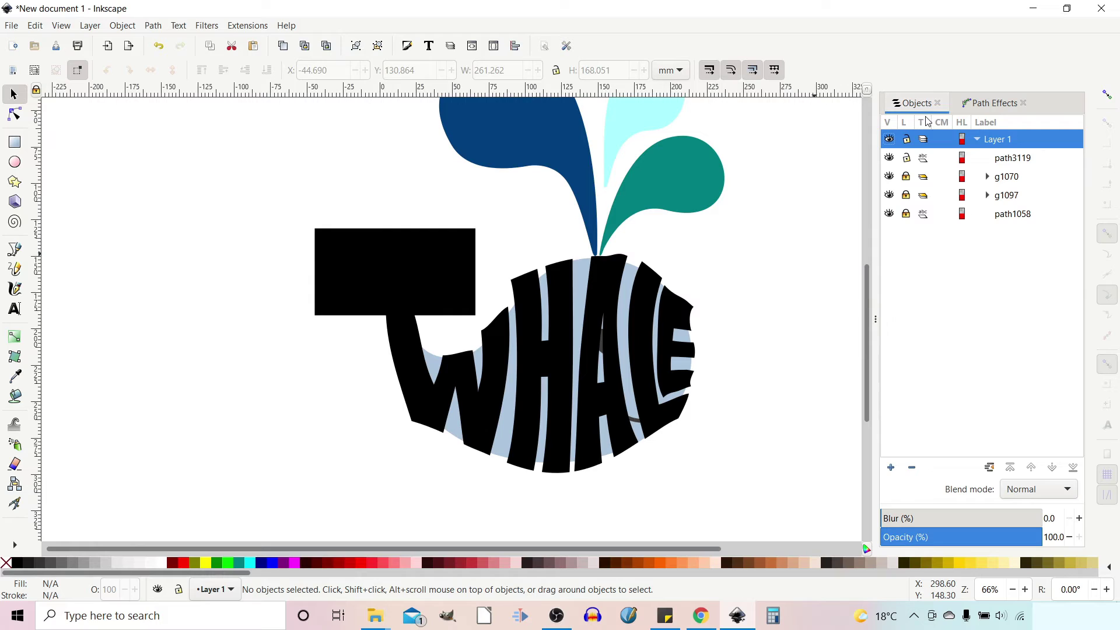
pyautogui.click(1000, 217)
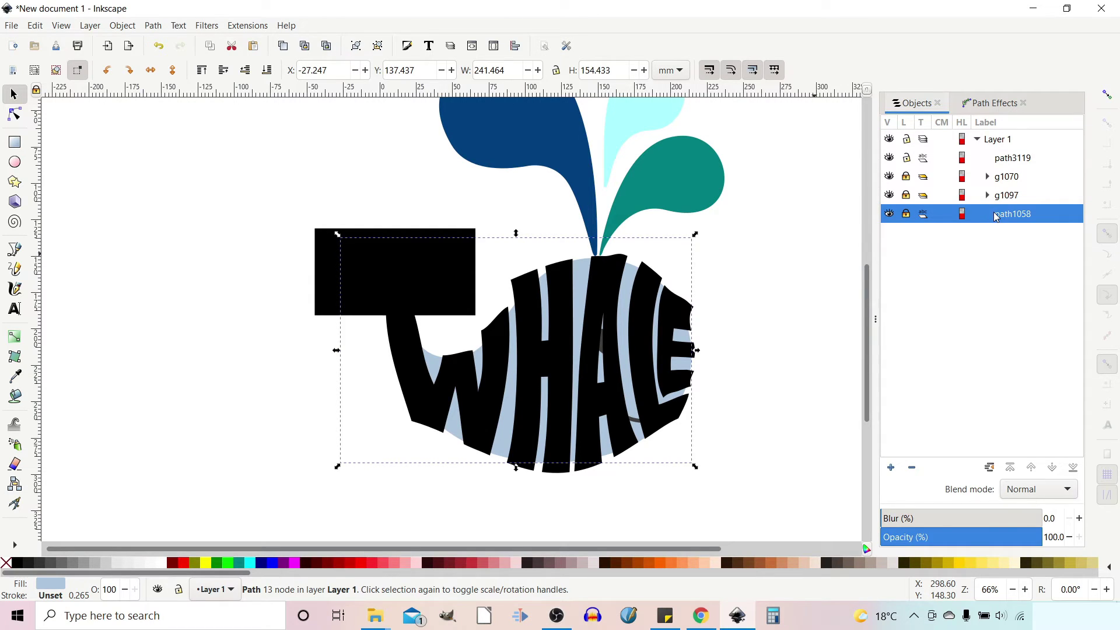
pyautogui.hotkey('ctrl', 'alt', 'v')
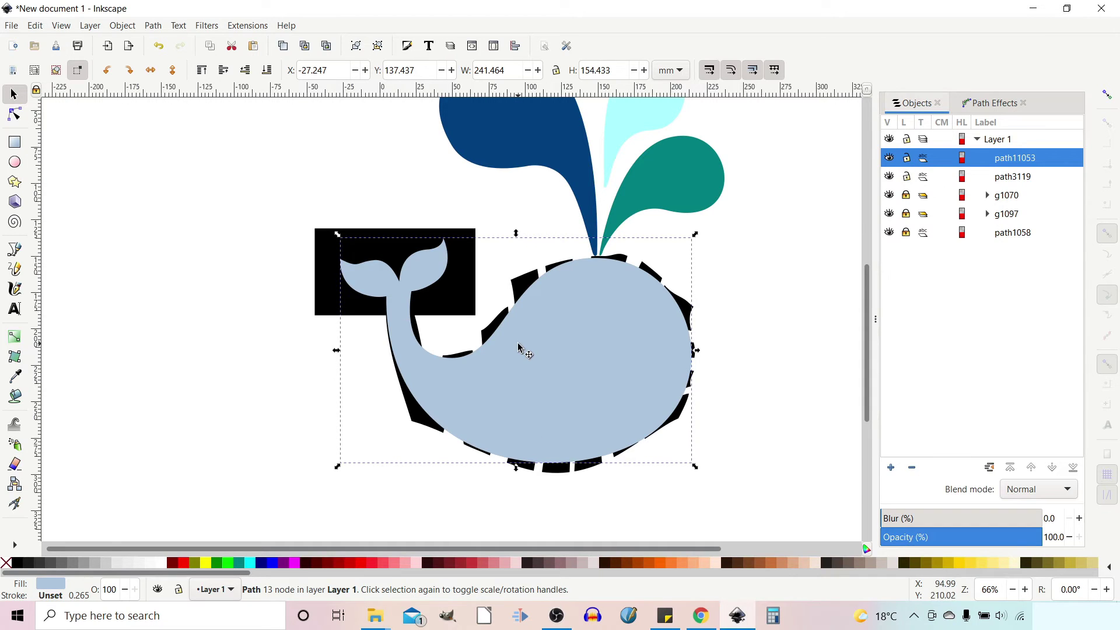
pyautogui.keyDown('shift'); pyautogui.click(322, 303); pyautogui.keyUp('shift')
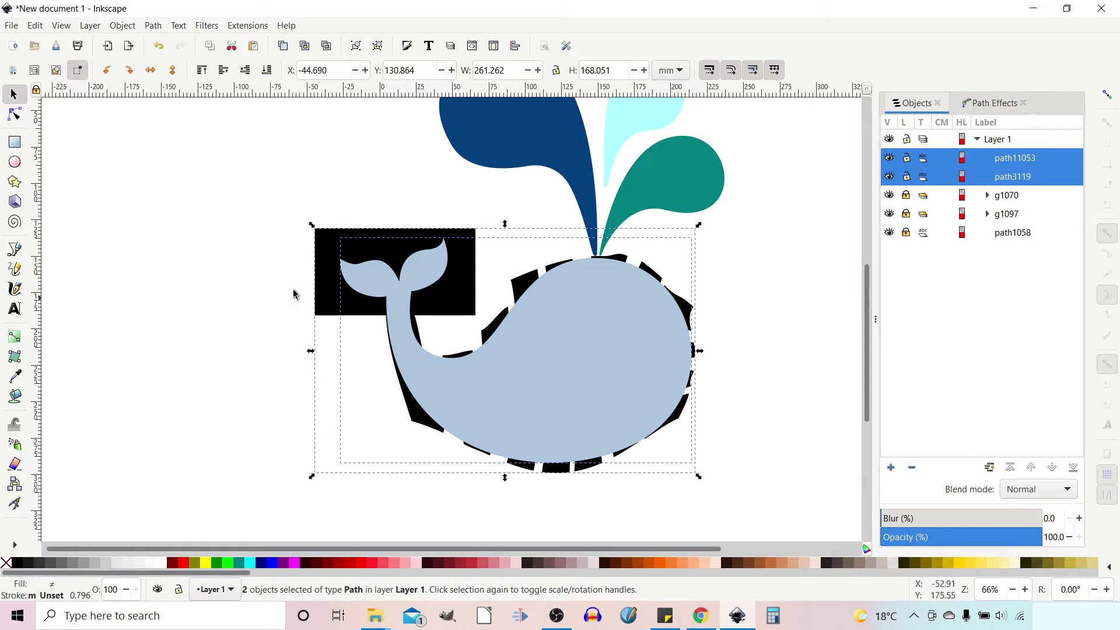
pyautogui.click(152, 25)
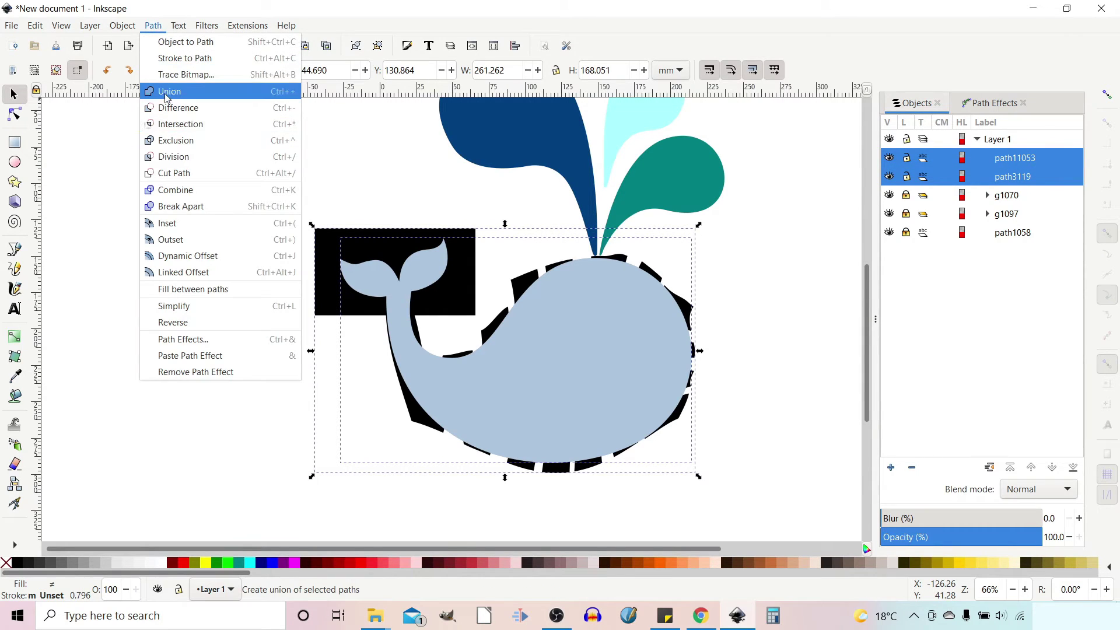
pyautogui.click(173, 124)
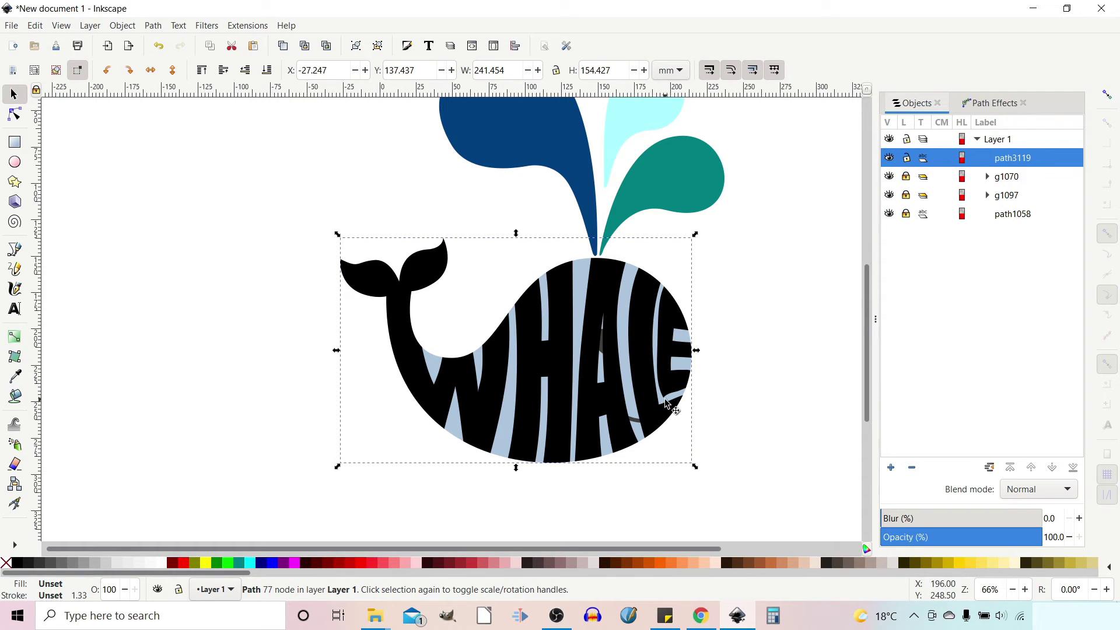
# - Raise the W's upper left notch node along the tail stem and adjust its handle to curve the stem's inner edge
pyautogui.click(15, 114)
pyautogui.scroll(2, 417, 356)
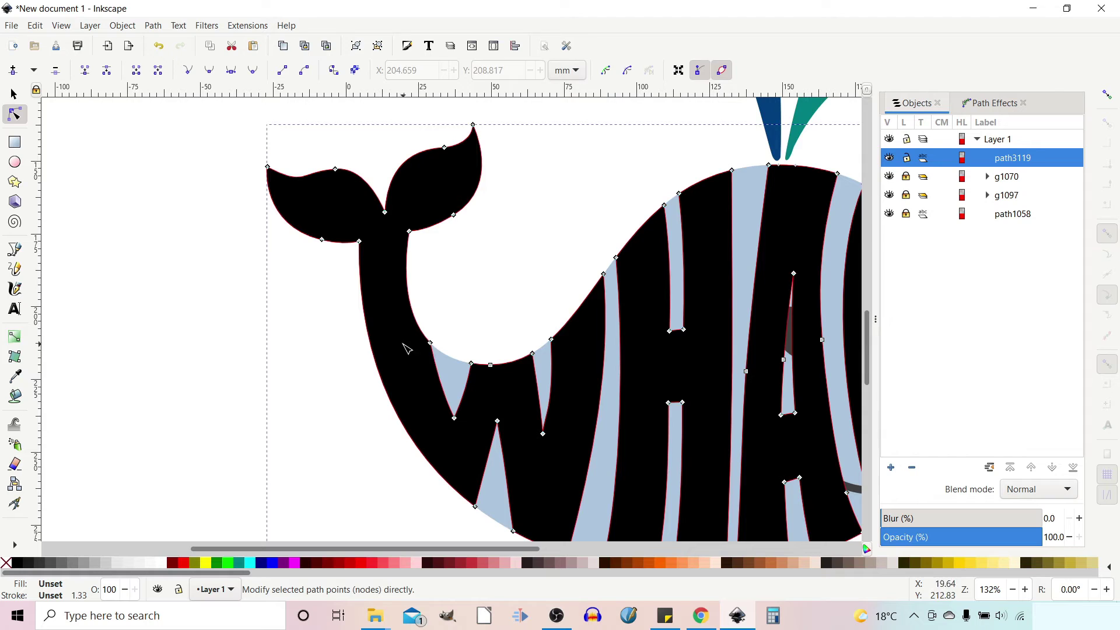
pyautogui.moveTo(430, 343); pyautogui.dragTo(418, 315)
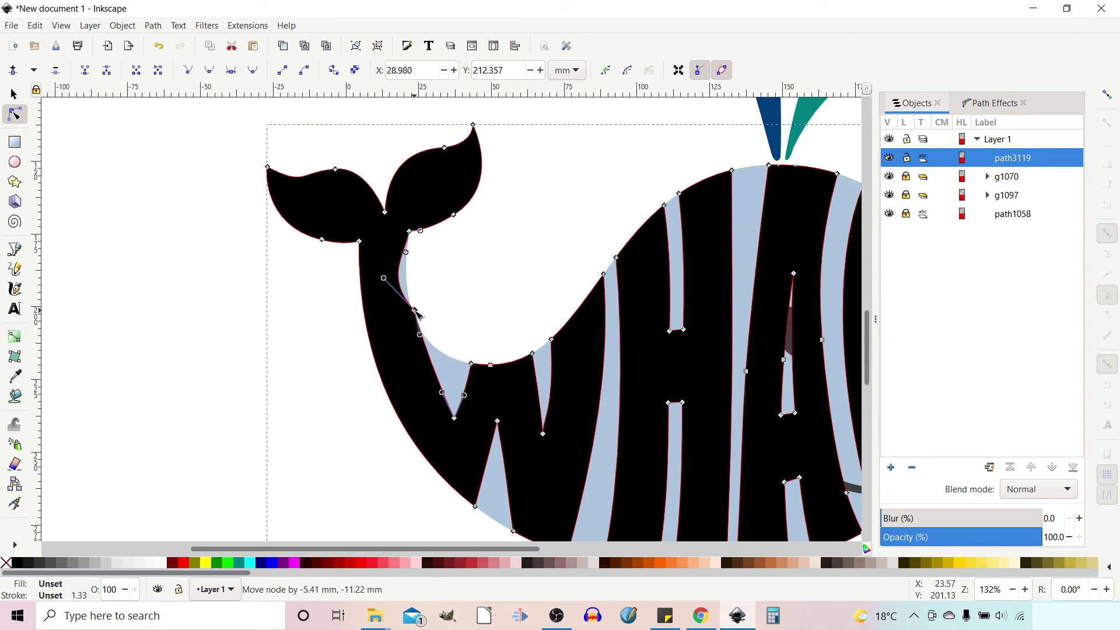
pyautogui.moveTo(383, 279); pyautogui.dragTo(421, 286)
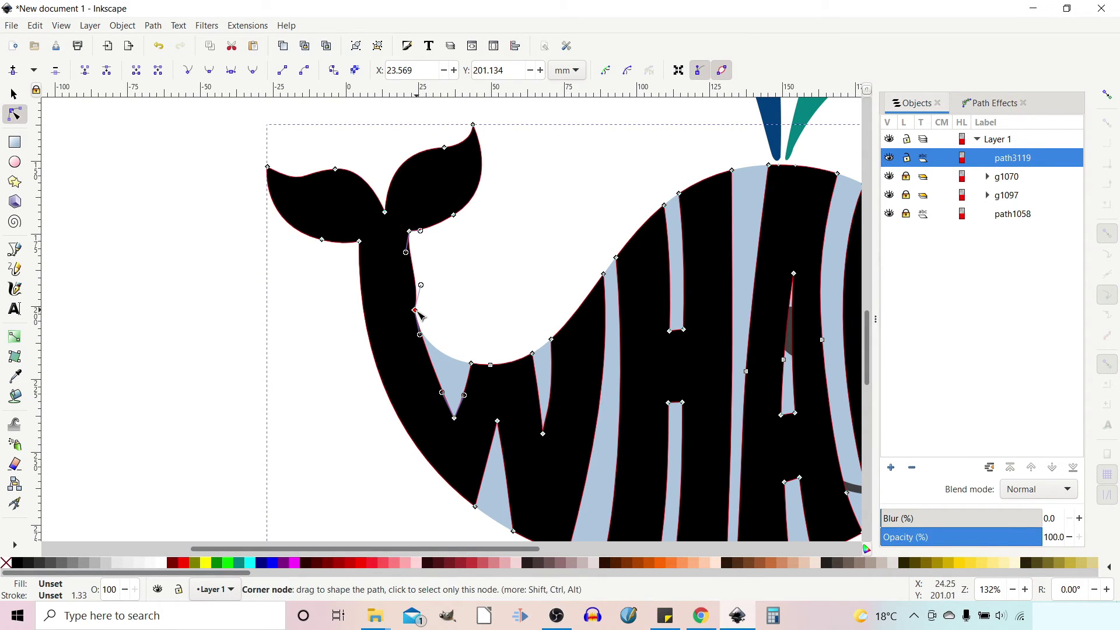
# - Delete the extra nodes along the E's left edge
pyautogui.moveTo(623, 426)
pyautogui.mouseDown()
pyautogui.moveTo(319, 346)
pyautogui.moveTo(309, 391)
pyautogui.mouseUp()
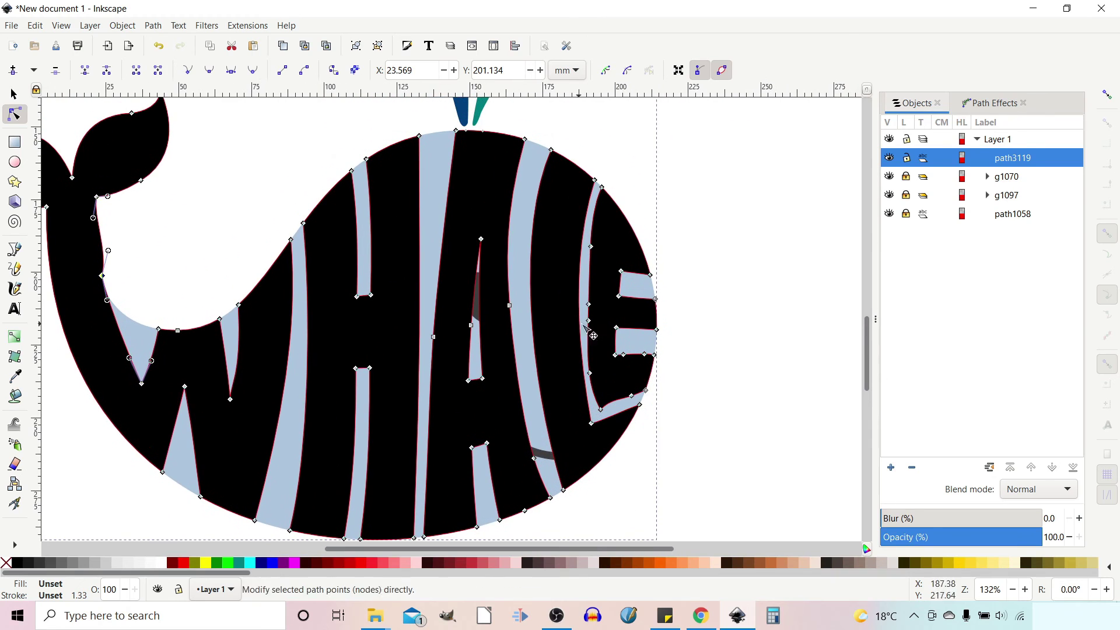
pyautogui.moveTo(583, 298); pyautogui.dragTo(596, 334)
pyautogui.moveTo(585, 239)
pyautogui.mouseDown()
pyautogui.moveTo(599, 379)
pyautogui.moveTo(594, 286)
pyautogui.moveTo(653, 273)
pyautogui.mouseUp()
pyautogui.press('Delete')
# - Adjust the end nodes of the E's arms, pulling the lower arm's tip slightly past the whale's outline
pyautogui.moveTo(642, 293); pyautogui.dragTo(660, 333)
pyautogui.moveTo(656, 298); pyautogui.dragTo(657, 295)
pyautogui.hotkey('shift', 's')
pyautogui.hotkey('ctrl', 'z')
pyautogui.moveTo(656, 298); pyautogui.dragTo(657, 296)
pyautogui.moveTo(656, 356); pyautogui.dragTo(661, 354)
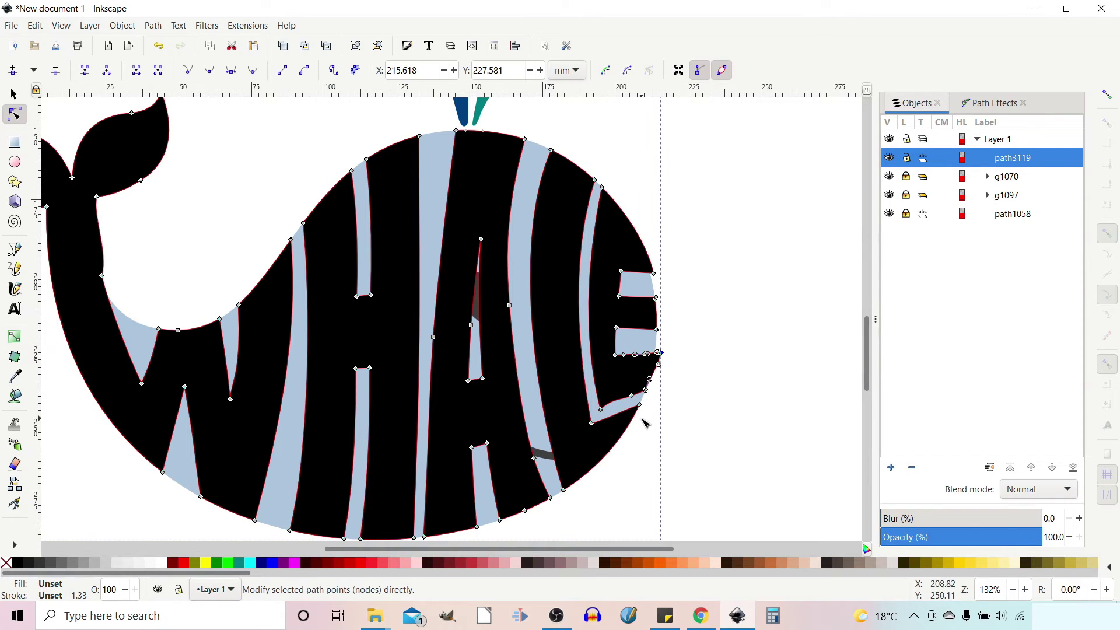
# - Reshape the L's foot so its lower edge follows the whale's mouth and its outer corner extends past the body outline
pyautogui.moveTo(563, 487); pyautogui.dragTo(564, 458)
pyautogui.hotkey('ctrl', 'z')
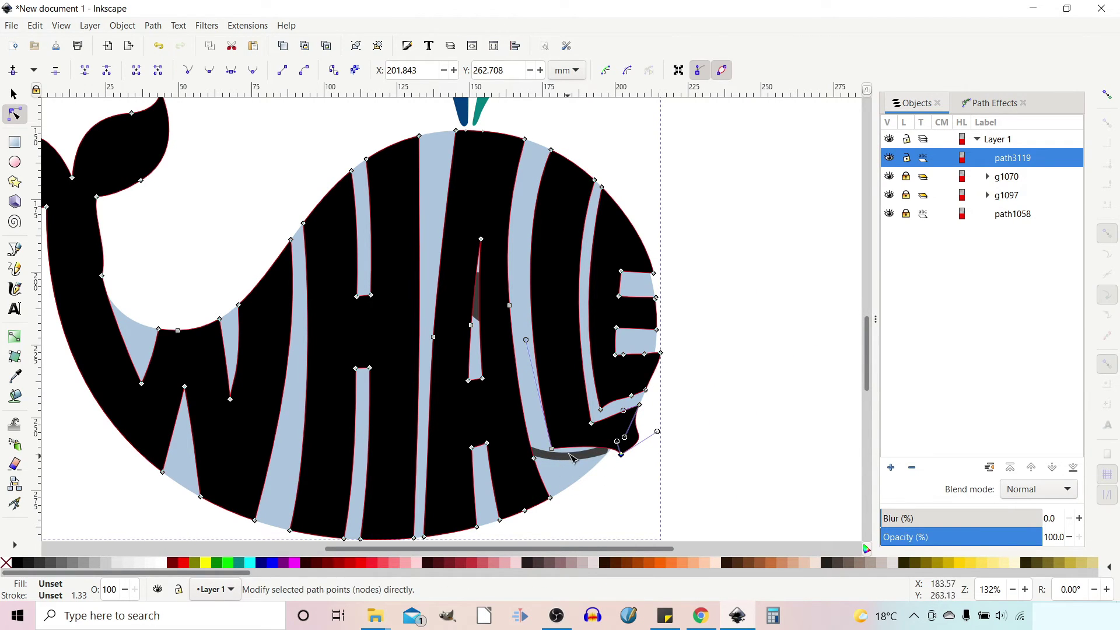
pyautogui.hotkey('ctrl', 'z')
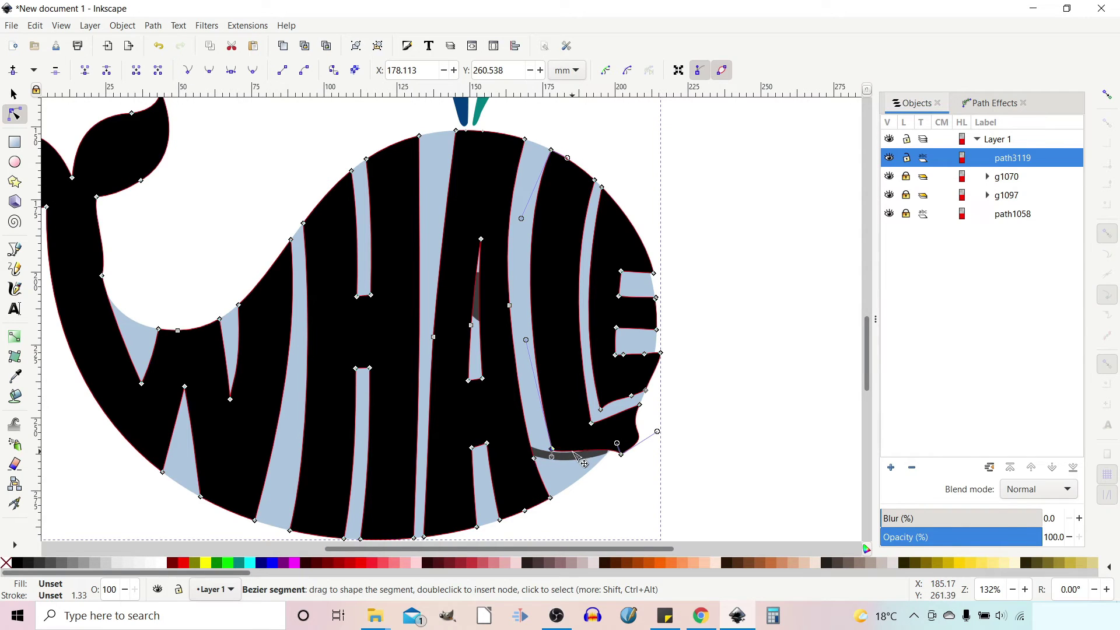
pyautogui.click(622, 454)
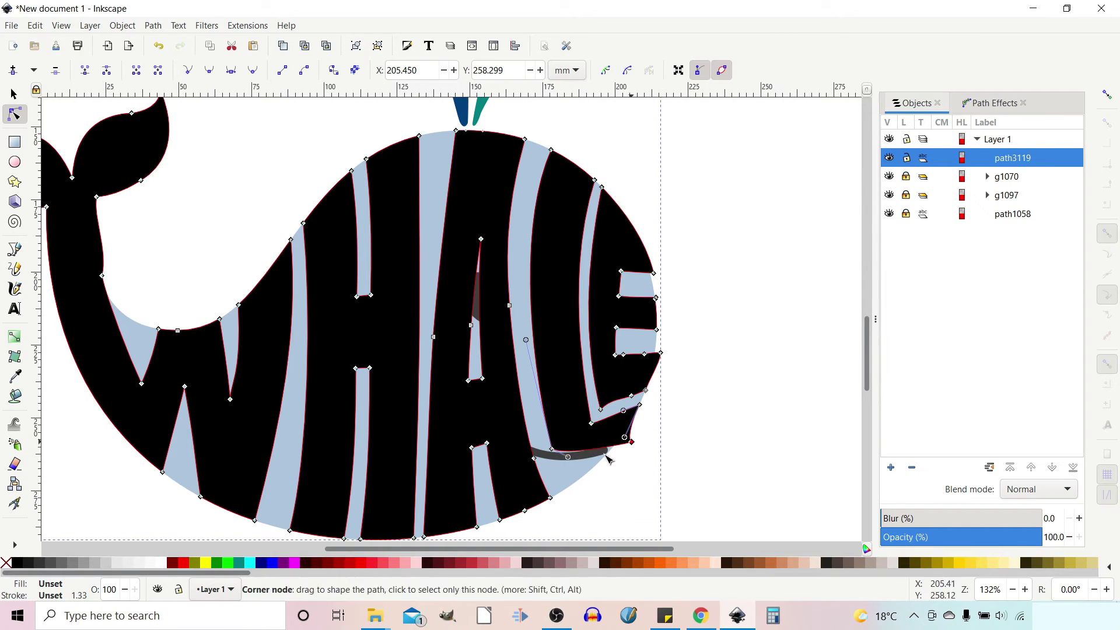
pyautogui.moveTo(622, 454); pyautogui.dragTo(638, 438)
# - Extend the A's right leg beneath the whale's mouth past the body outline, adding a corner node on its right edge
pyautogui.moveTo(551, 497); pyautogui.dragTo(621, 489)
pyautogui.doubleClick(528, 437)
pyautogui.moveTo(532, 458); pyautogui.dragTo(512, 453)
pyautogui.click(622, 488)
pyautogui.moveTo(613, 474)
pyautogui.mouseDown()
pyautogui.moveTo(621, 487)
pyautogui.moveTo(624, 471)
pyautogui.mouseUp()
pyautogui.click(528, 438)
pyautogui.click(187, 70)
pyautogui.moveTo(514, 450)
pyautogui.mouseDown()
pyautogui.moveTo(535, 450)
pyautogui.moveTo(513, 445)
pyautogui.mouseUp()
# - Delete the extra node midway along the A's right edge and adjust the upper handle to smooth the curve
pyautogui.click(510, 305)
pyautogui.press('Delete')
pyautogui.moveTo(503, 221); pyautogui.dragTo(503, 237)
# - Adjust the curve of the L's lower edge along the mouth and delete the extra node on the E's bottom edge
pyautogui.click(551, 449)
pyautogui.moveTo(574, 466); pyautogui.dragTo(584, 455)
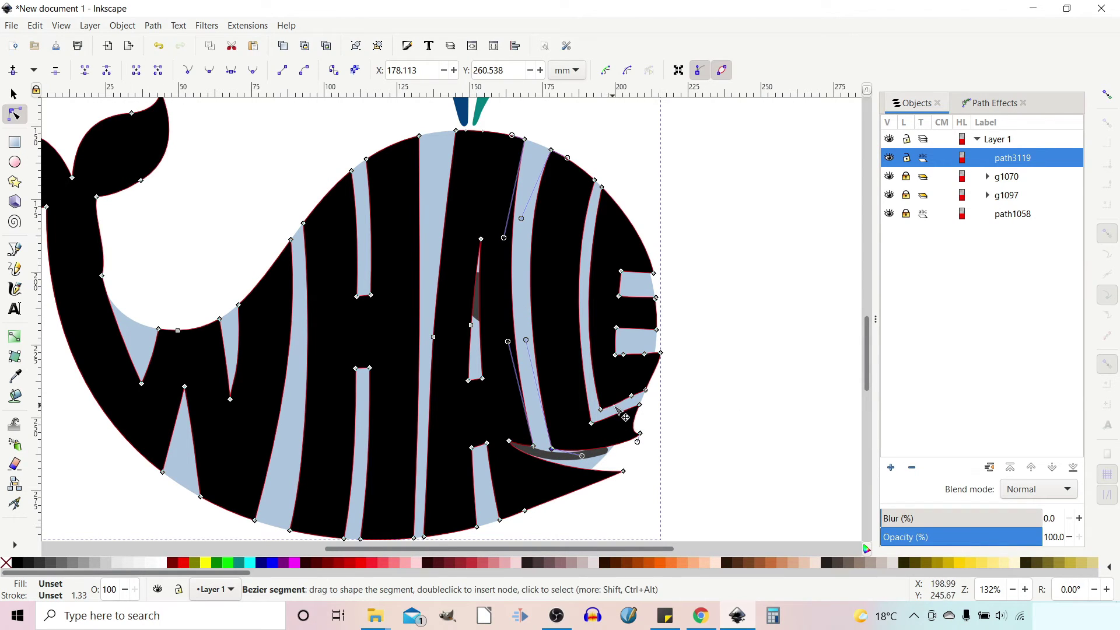
pyautogui.click(631, 396)
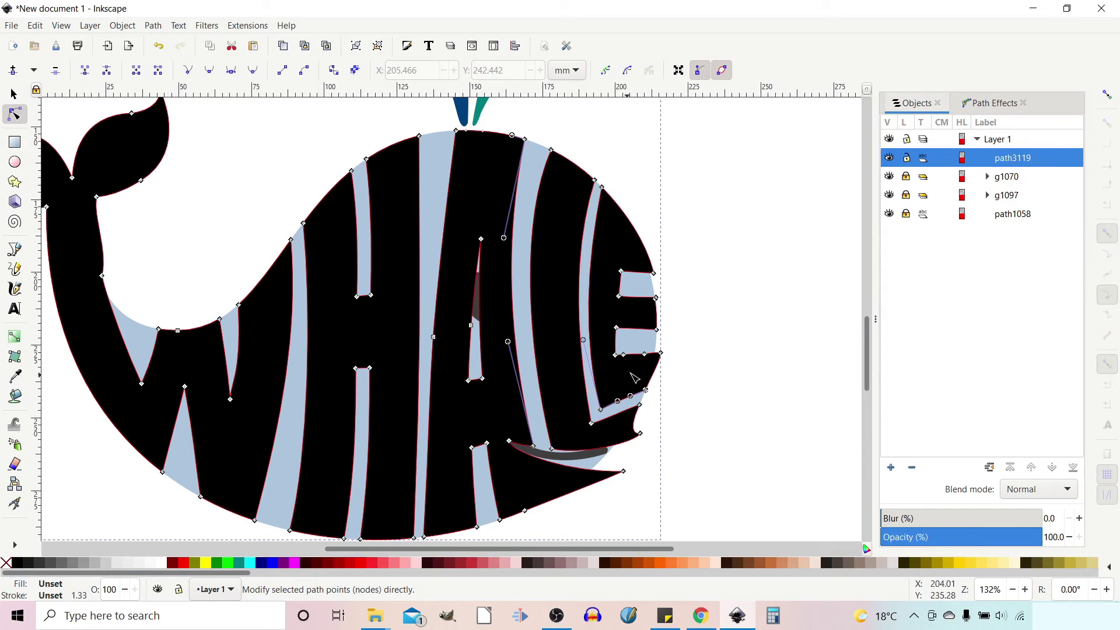
# - Duplicate the whale body path and intersect the duplicate with the reshaped lettering to trim the parts outside the body
pyautogui.click(1005, 219)
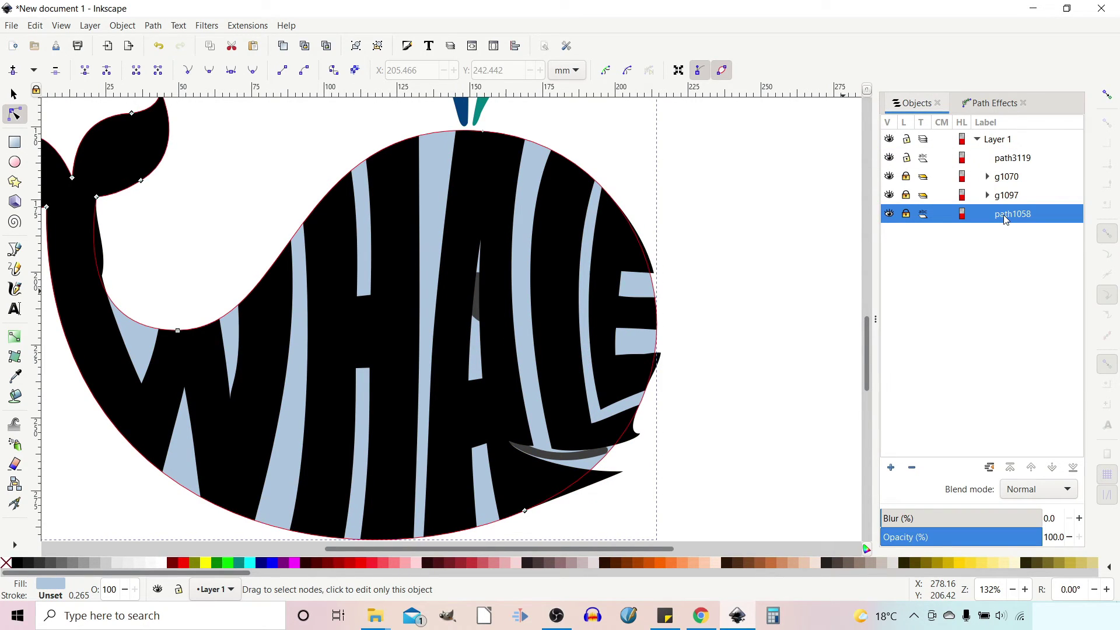
pyautogui.hotkey('ctrl', 'd')
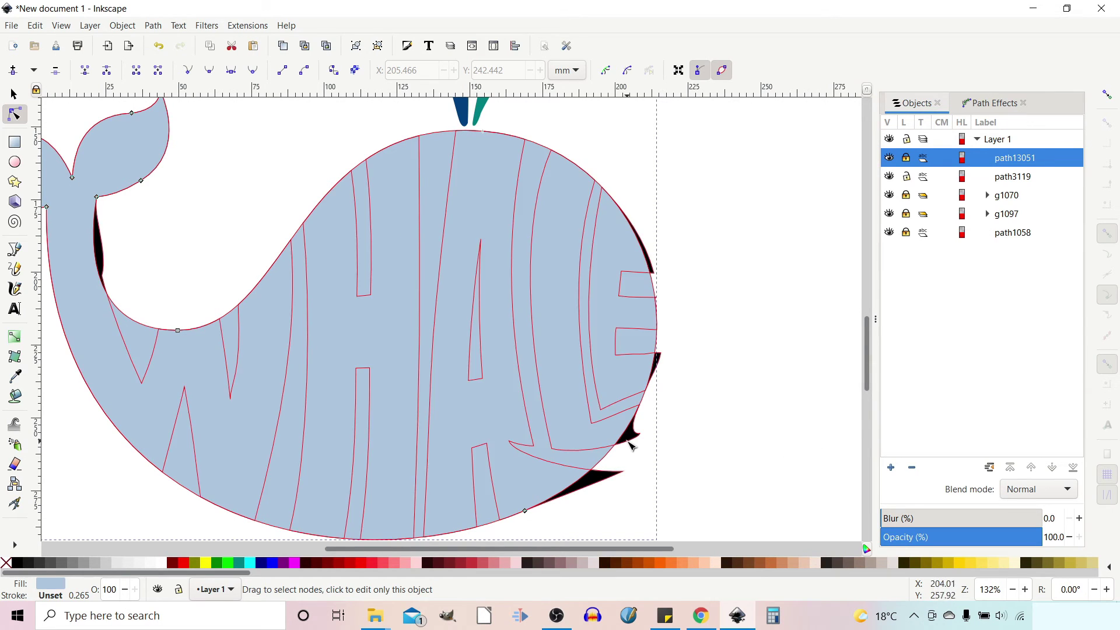
pyautogui.press('s')
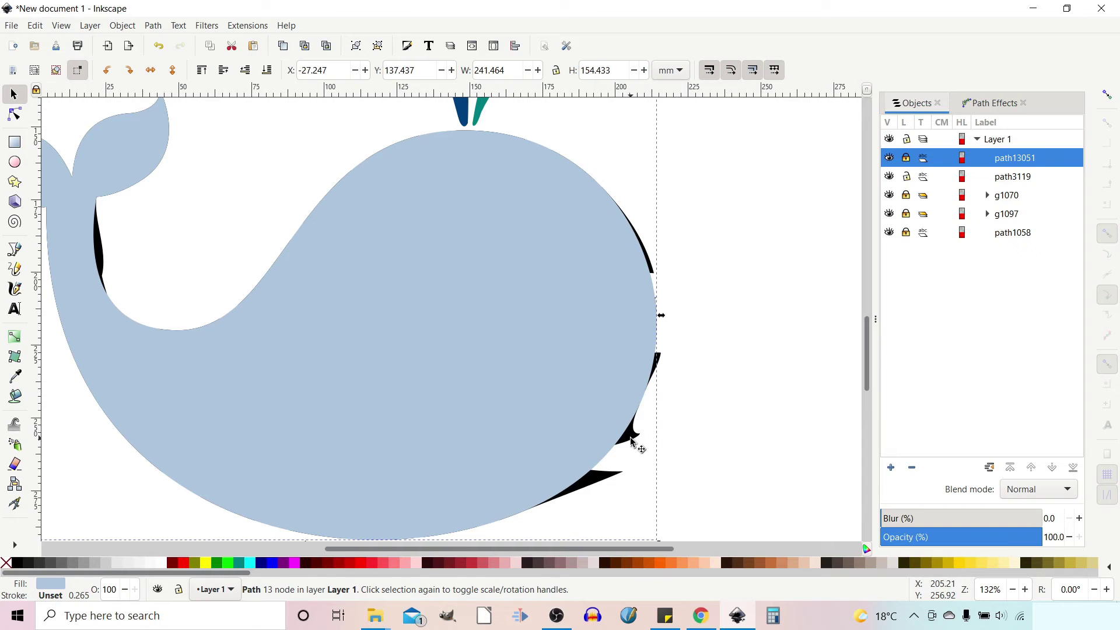
pyautogui.keyDown('shift'); pyautogui.click(633, 442); pyautogui.keyUp('shift')
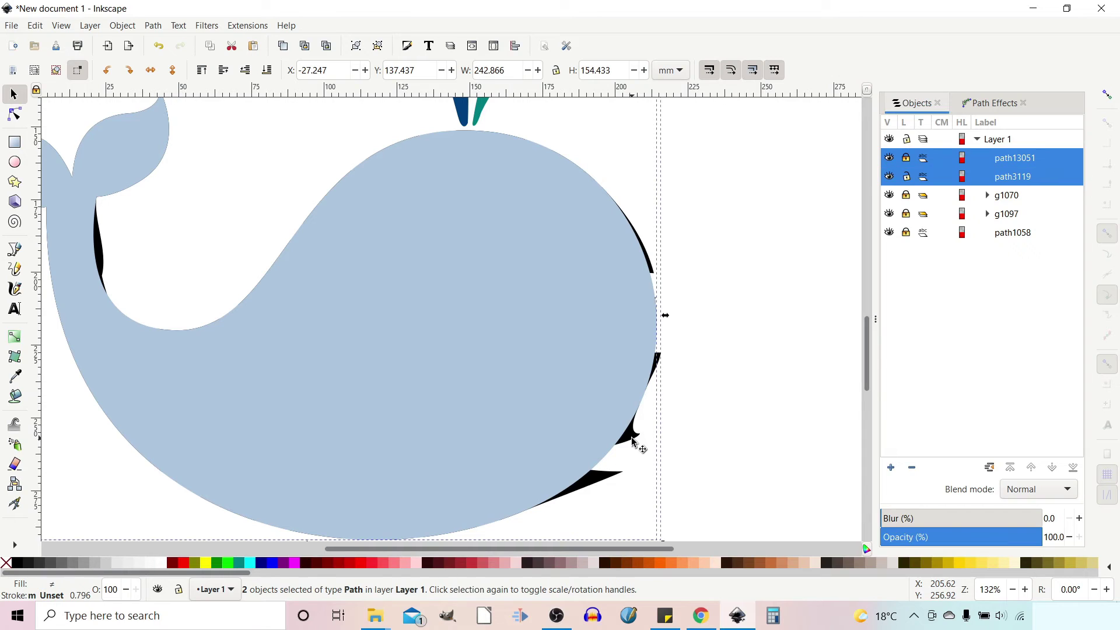
pyautogui.click(154, 26)
pyautogui.click(175, 123)
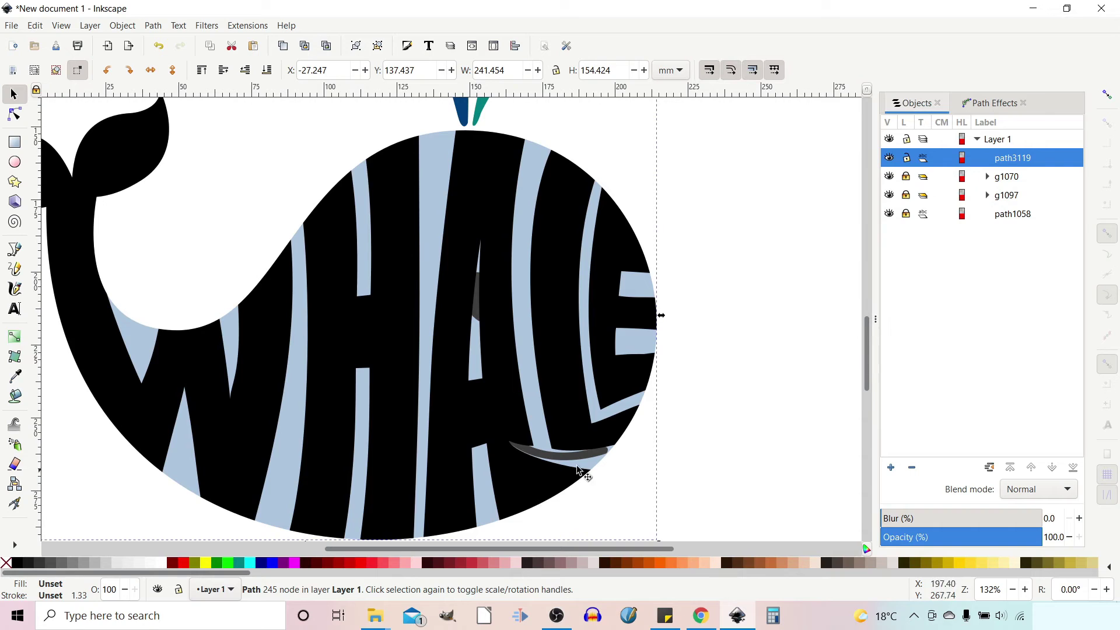
# - Make the node at the W's upper left notch auto-smooth to soften the tail stem's inner edge
pyautogui.moveTo(219, 259); pyautogui.dragTo(328, 260)
pyautogui.press('n')
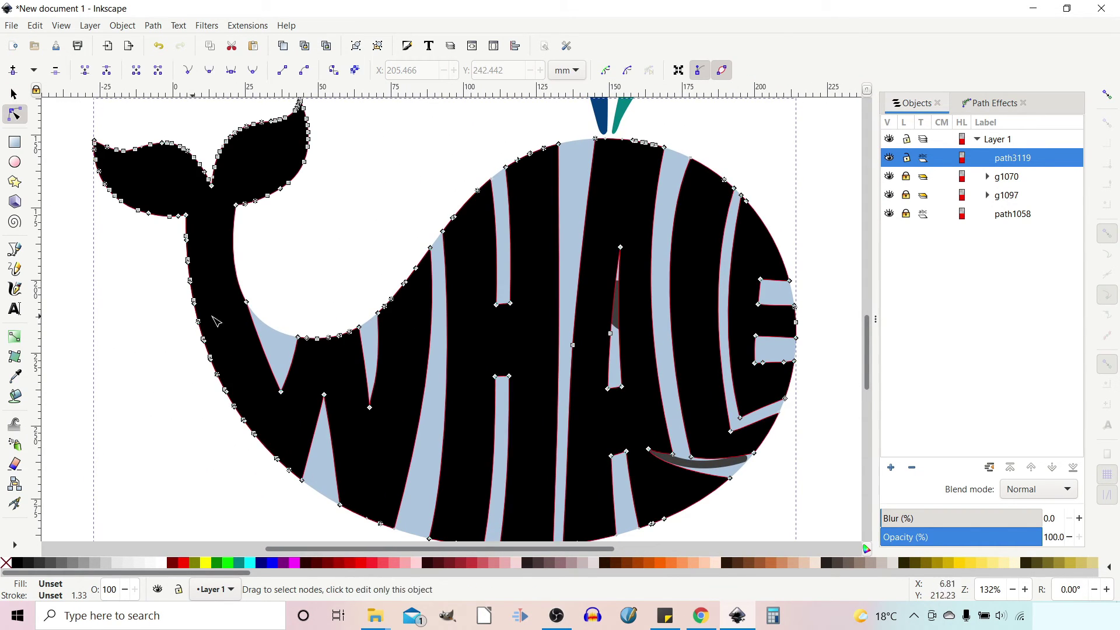
pyautogui.click(247, 302)
pyautogui.click(253, 71)
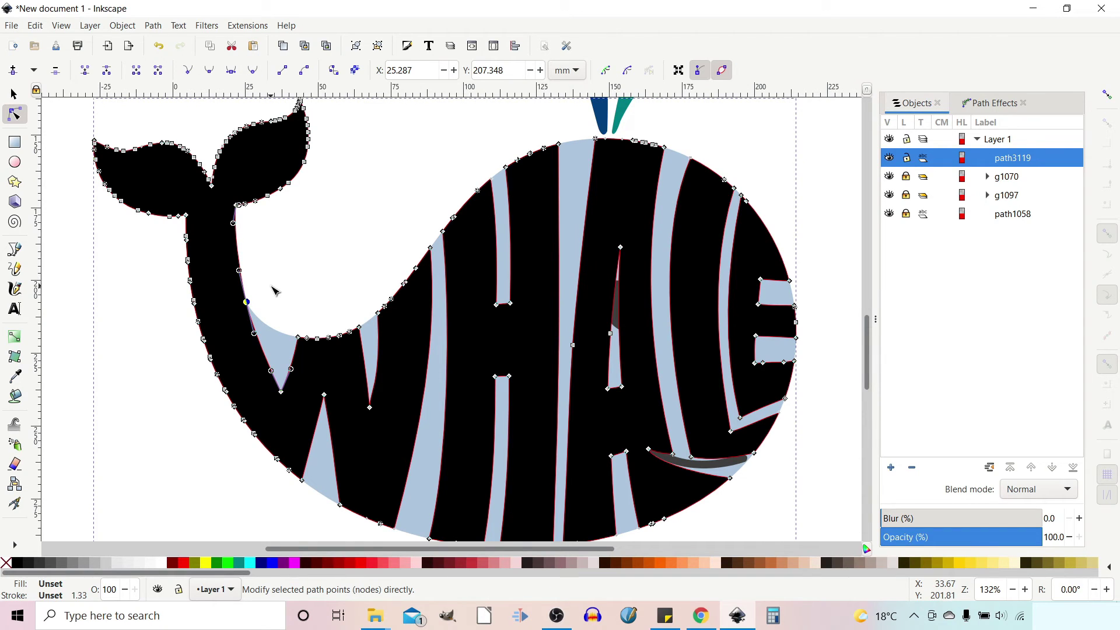
pyautogui.click(313, 251)
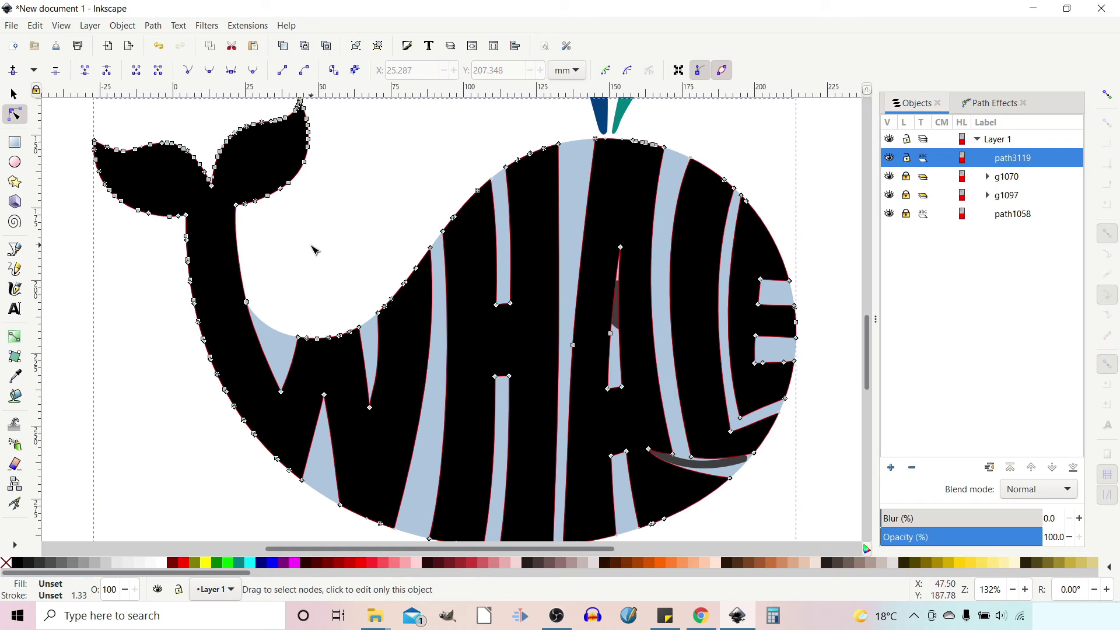
# - Draw a red circle with a radius of about 8.5 mm over the upper part of the A's counter as the eye
pyautogui.scroll(-2, 846, 470)
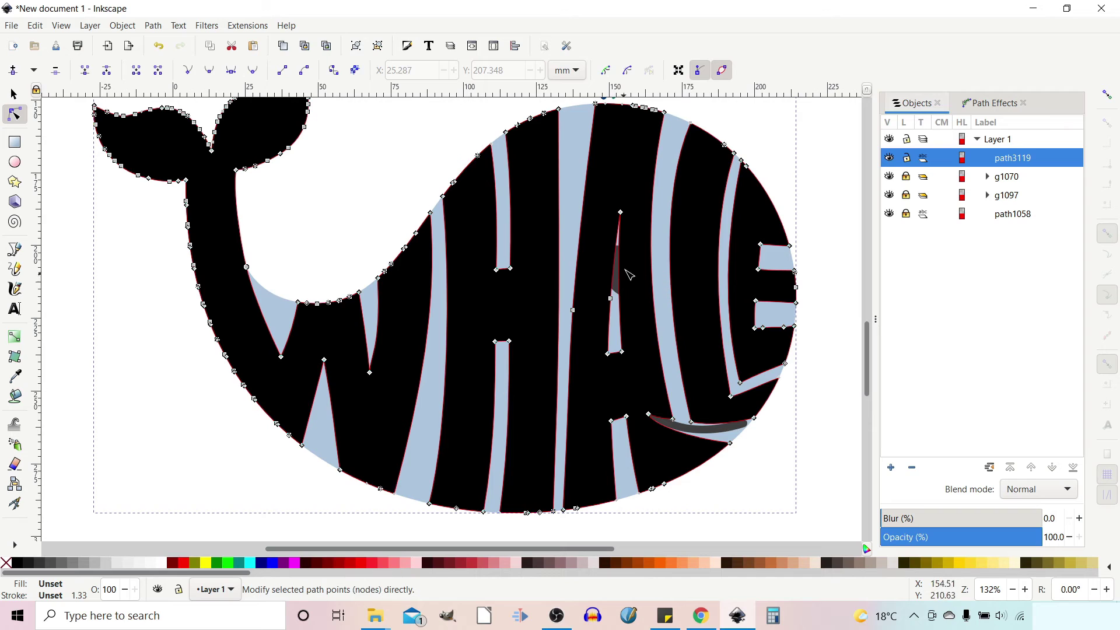
pyautogui.press('e')
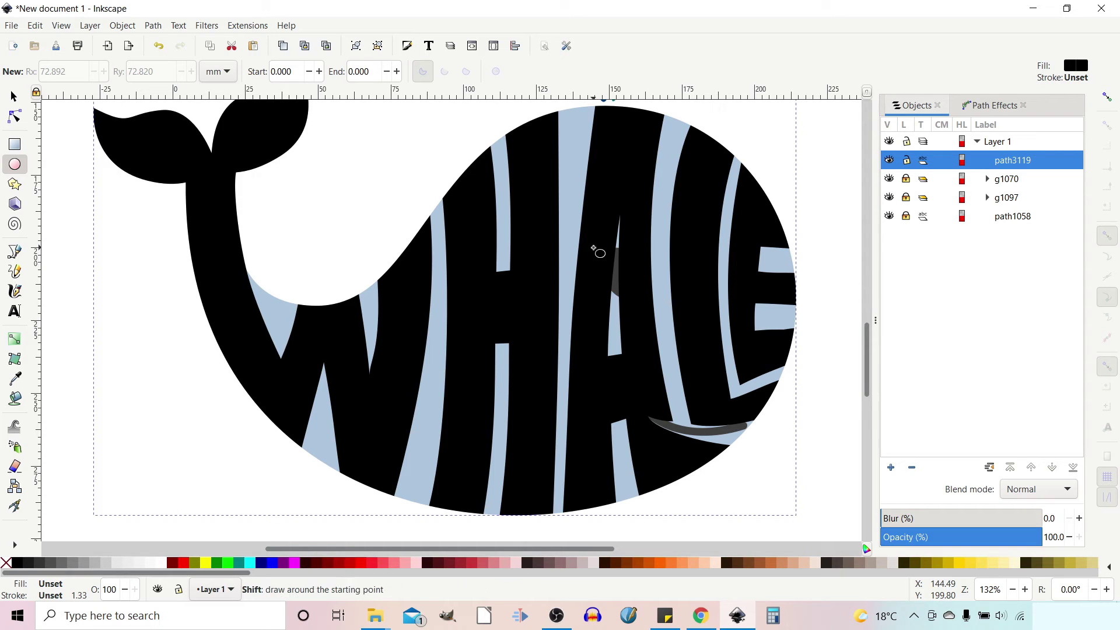
pyautogui.moveTo(596, 251)
pyautogui.mouseDown()
pyautogui.moveTo(643, 306)
pyautogui.moveTo(630, 284)
pyautogui.mouseUp()
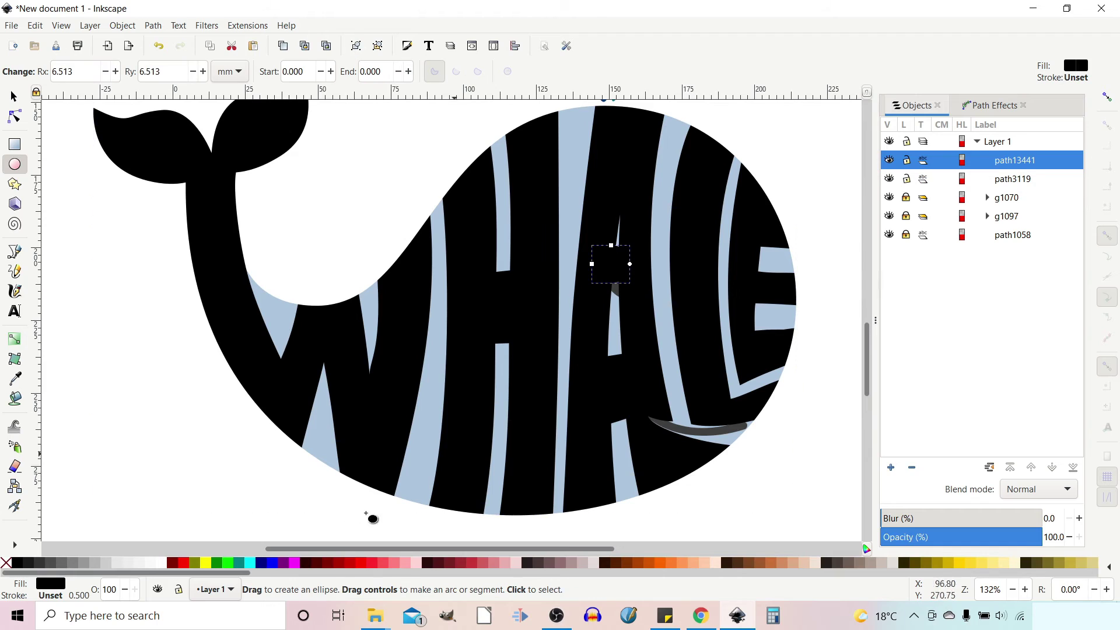
pyautogui.click(188, 566)
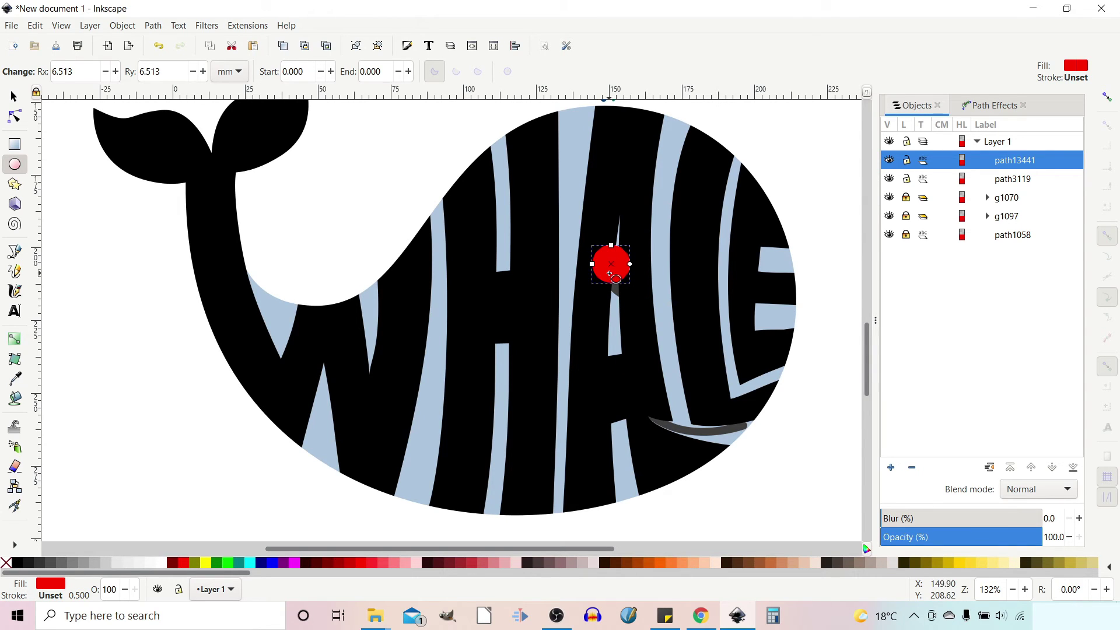
pyautogui.moveTo(594, 266); pyautogui.dragTo(586, 264)
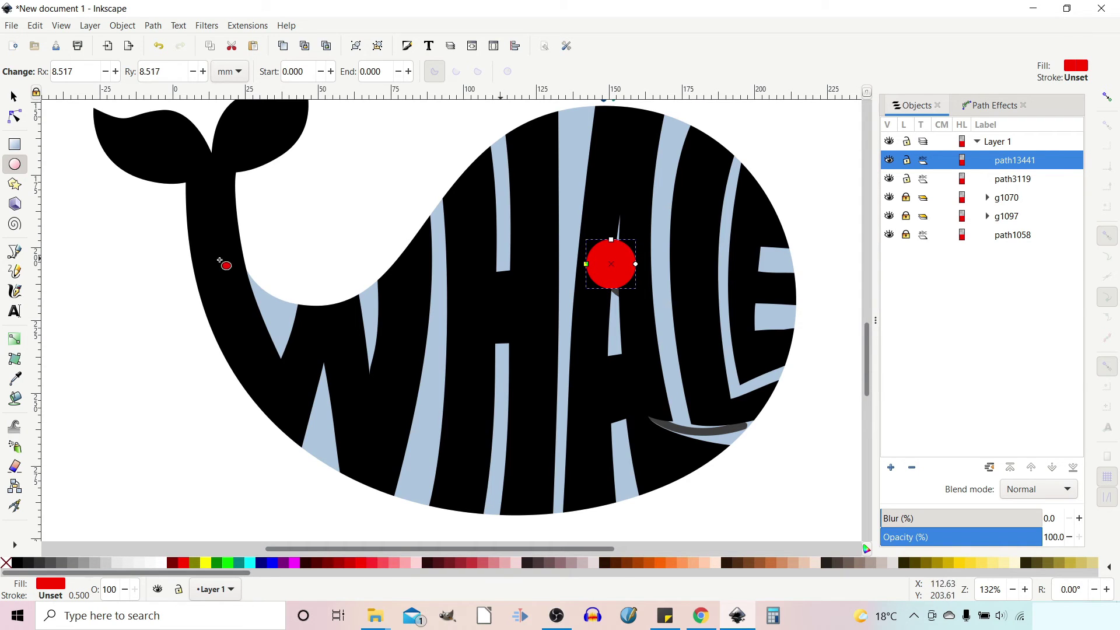
# - Move the red circle over the gap between the A and the L
pyautogui.click(15, 98)
pyautogui.press('5')
pyautogui.moveTo(516, 323); pyautogui.dragTo(530, 319)
# - Subtract the red circle from the lettering to cut the eye hole, and hide the pale-blue body and the grey mouth shape
pyautogui.click(535, 326)
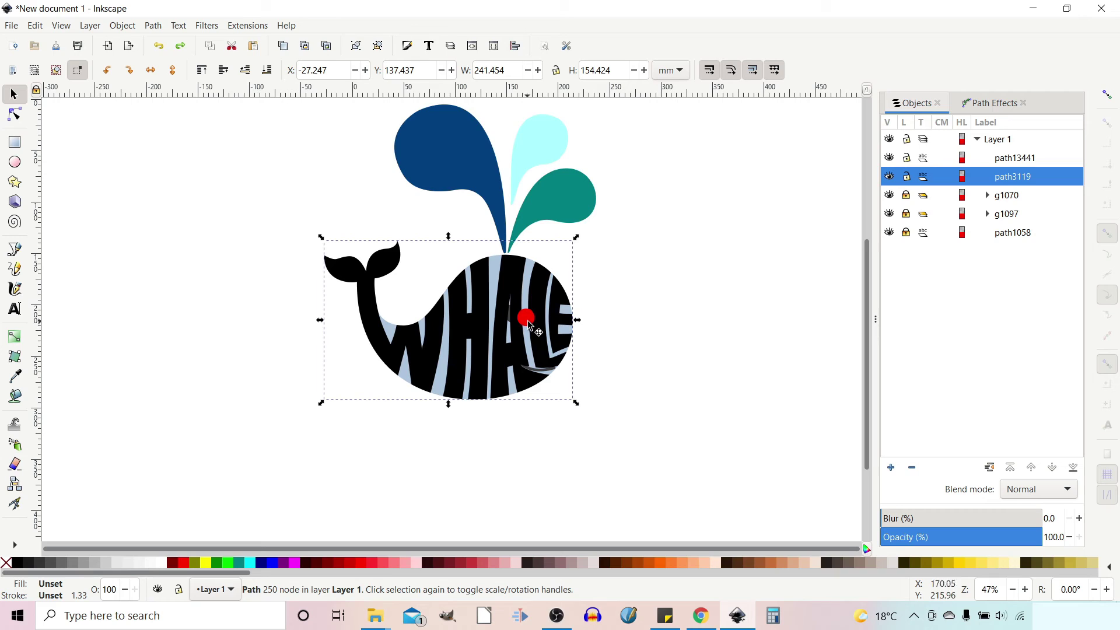
pyautogui.keyDown('shift'); pyautogui.click(531, 325); pyautogui.keyUp('shift')
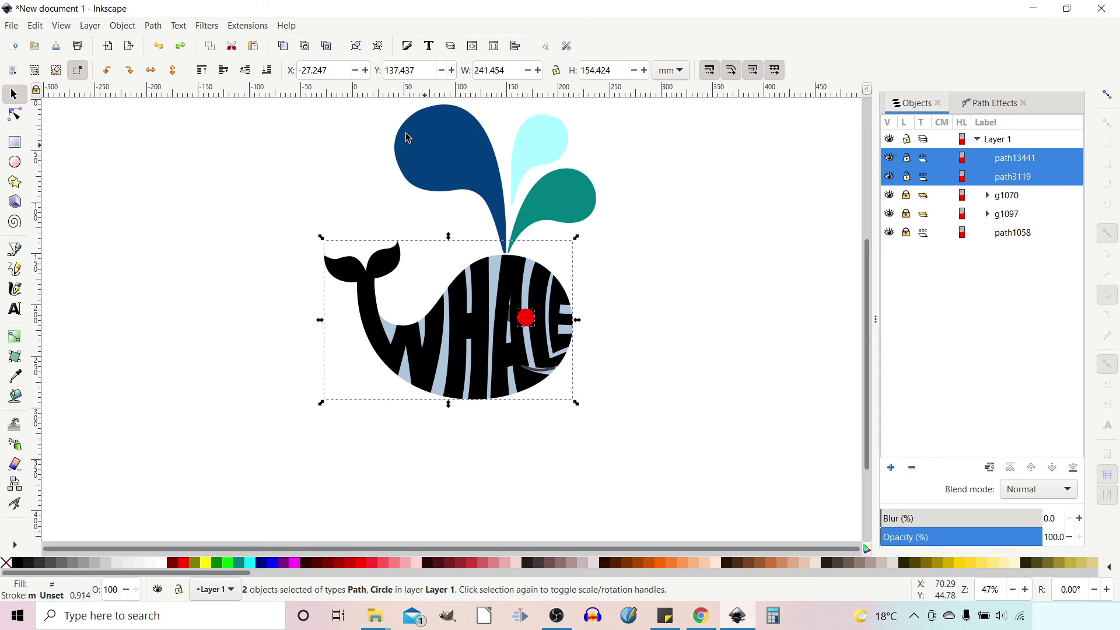
pyautogui.click(153, 26)
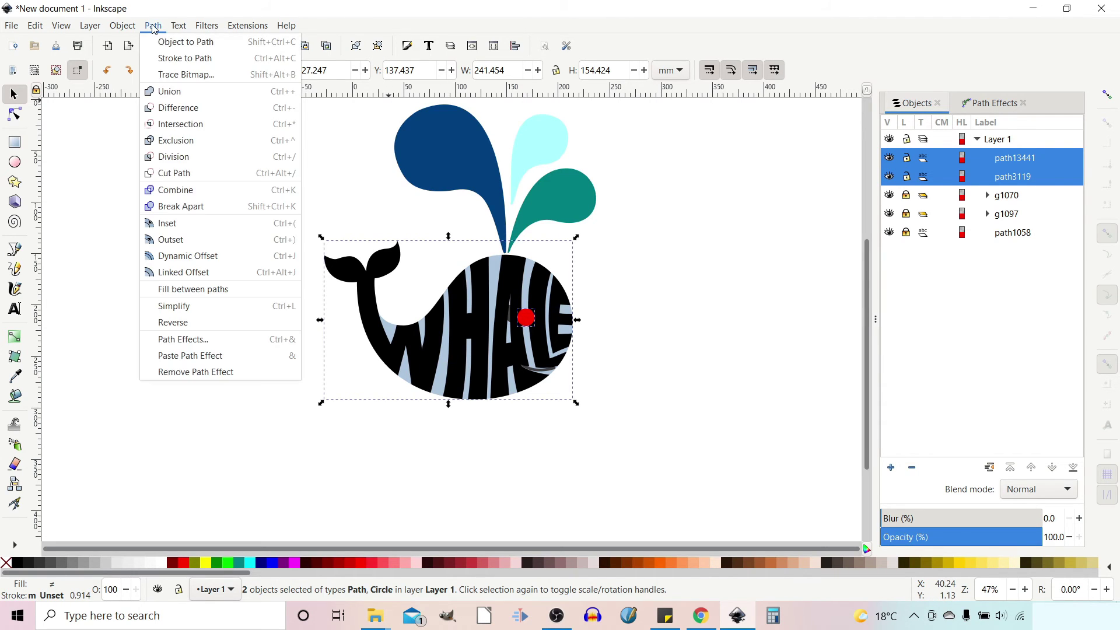
pyautogui.click(190, 109)
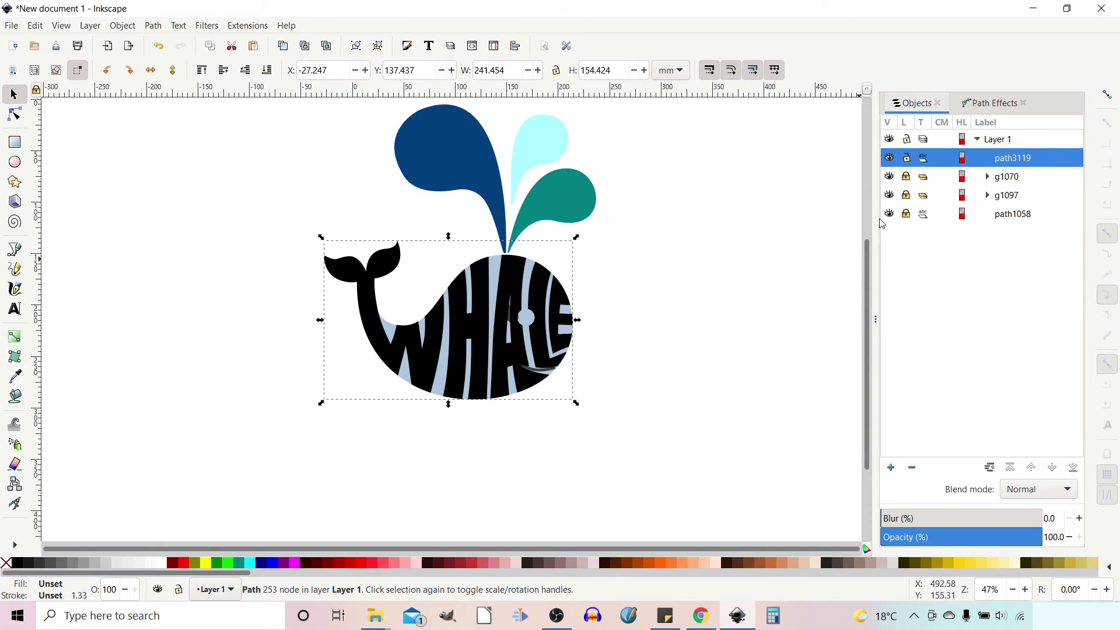
pyautogui.click(889, 215)
pyautogui.click(890, 176)
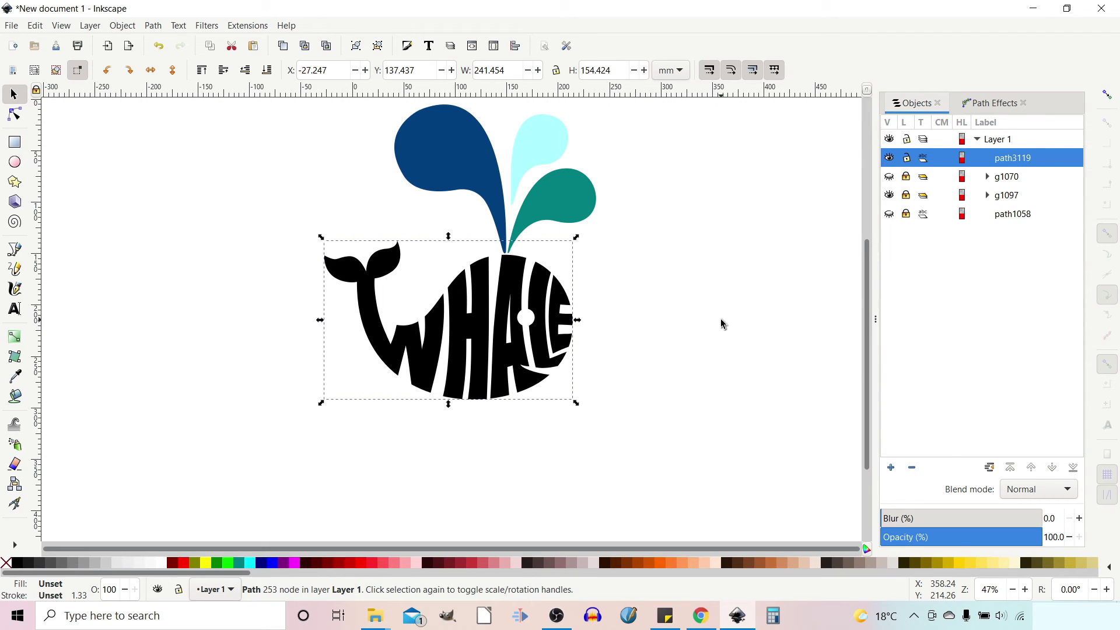
# - Give the WHALE lettering a teal fill and a black outline
pyautogui.click(452, 382)
pyautogui.click(244, 564)
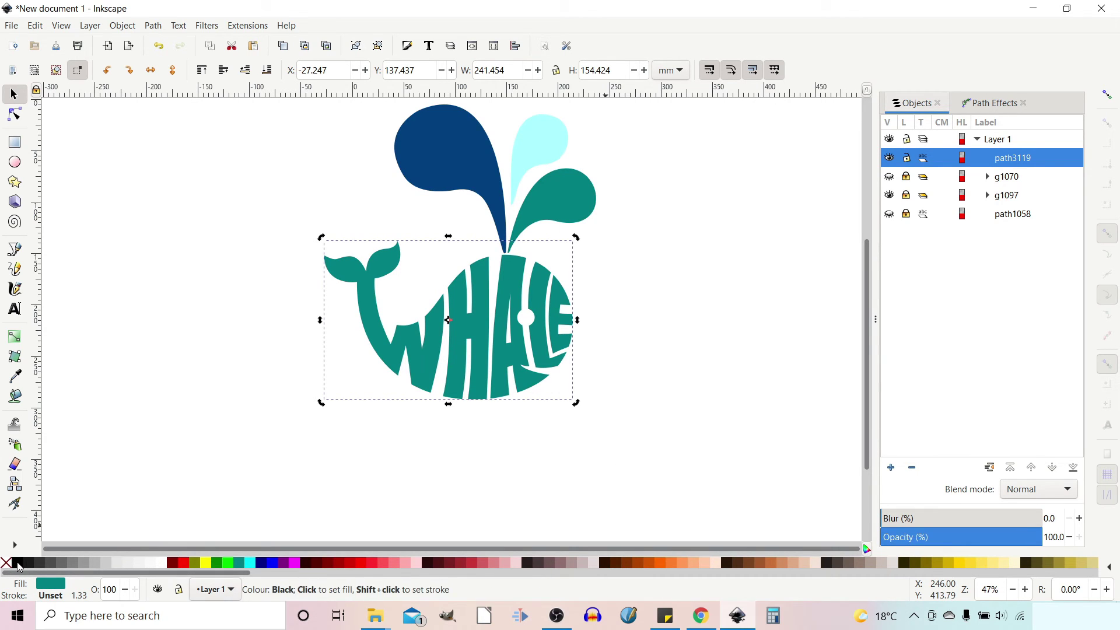
pyautogui.keyDown('shift'); pyautogui.click(19, 565); pyautogui.keyUp('shift')
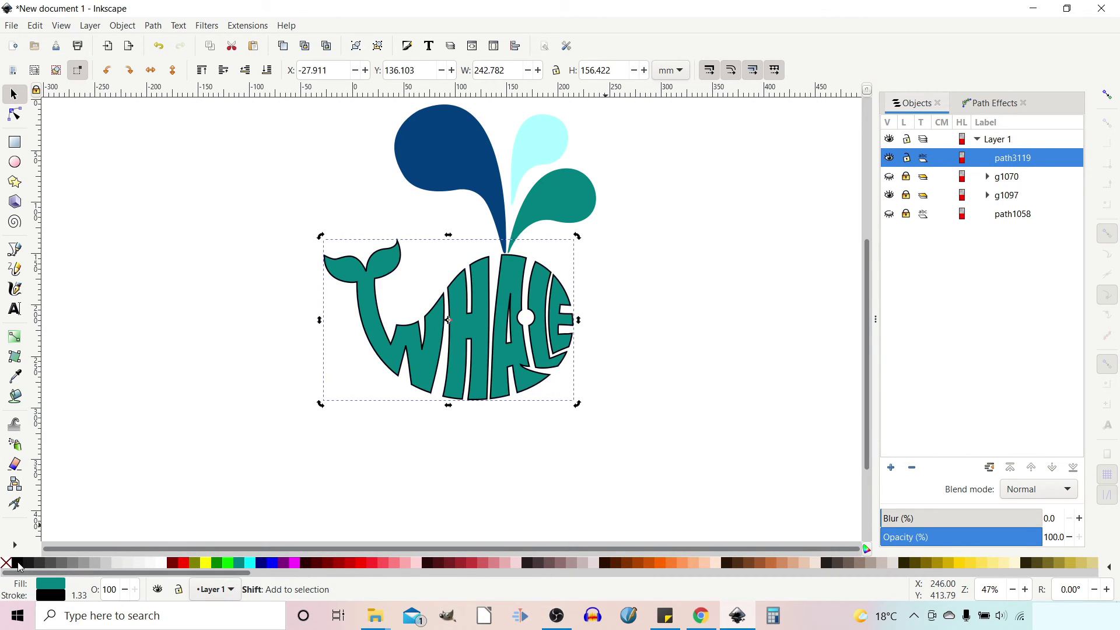
pyautogui.click(620, 420)
# - Draw a circle with a radius of about 6.2 mm inside the eye hole as the pupil
pyautogui.click(14, 162)
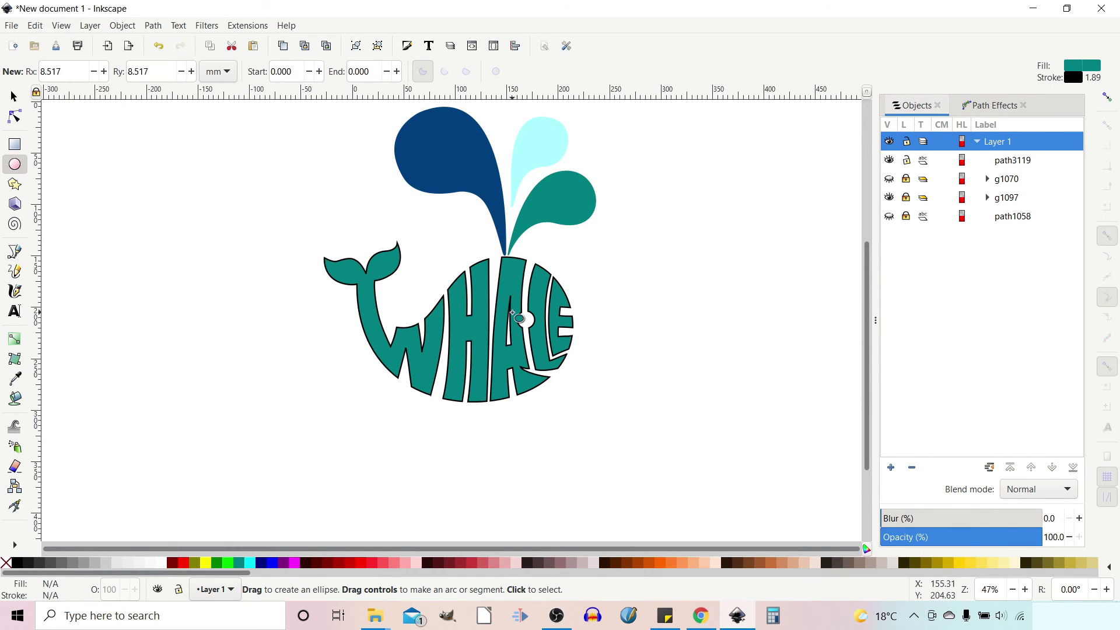
pyautogui.moveTo(520, 313); pyautogui.dragTo(533, 327)
pyautogui.click(647, 336)
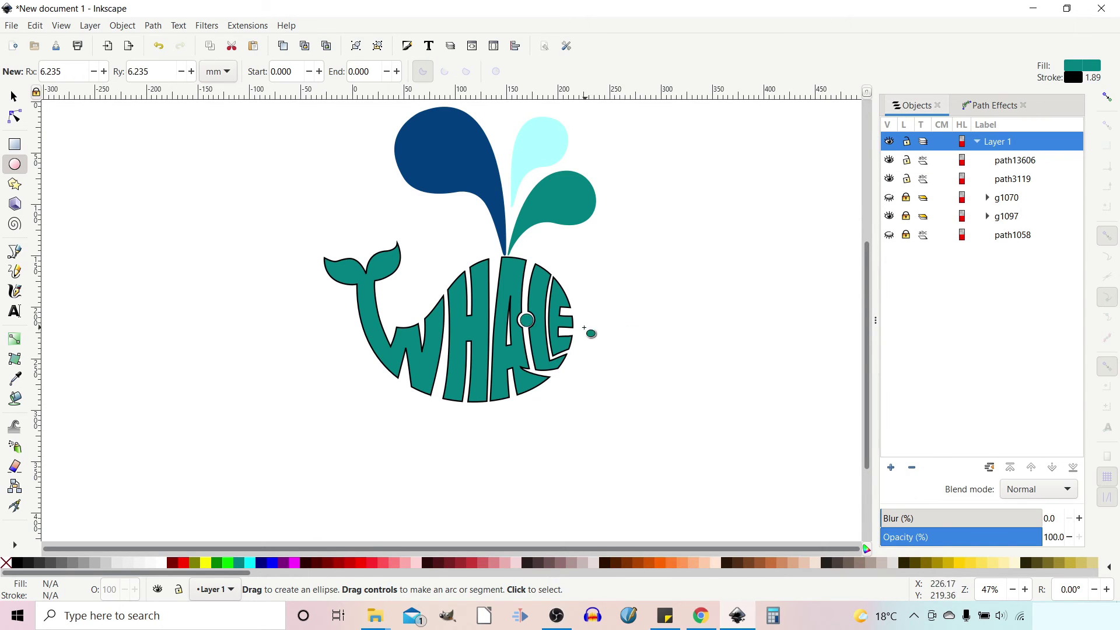
pyautogui.click(528, 323)
pyautogui.click(14, 95)
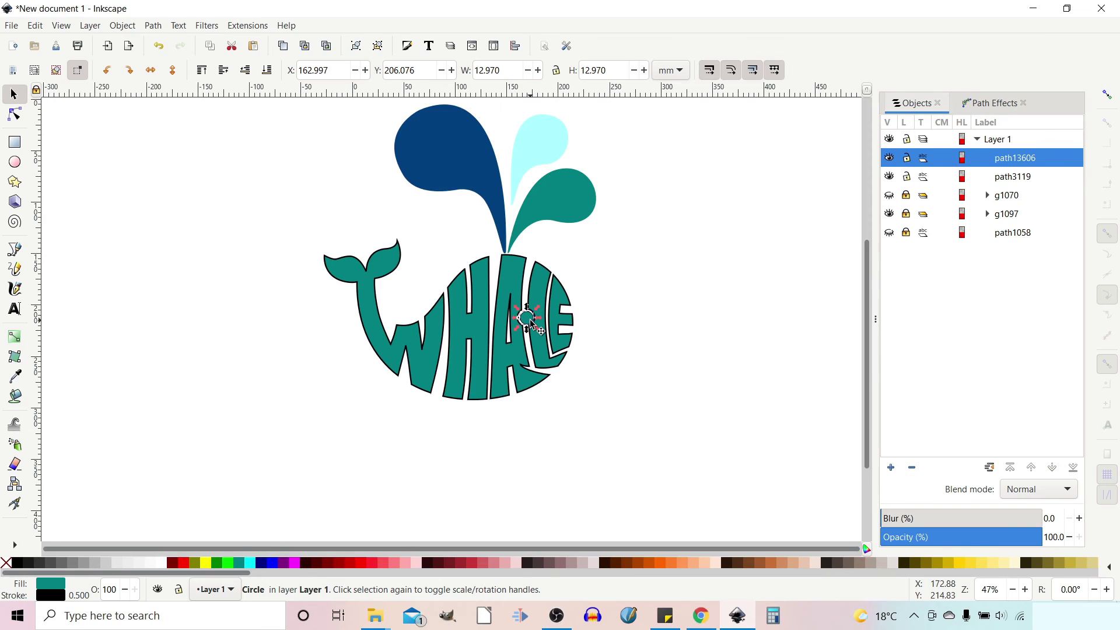
# - Fill the pupil circle black and shrink it to about 11.3 mm across, off-centre in the eye hole
pyautogui.scroll(2, 523, 316)
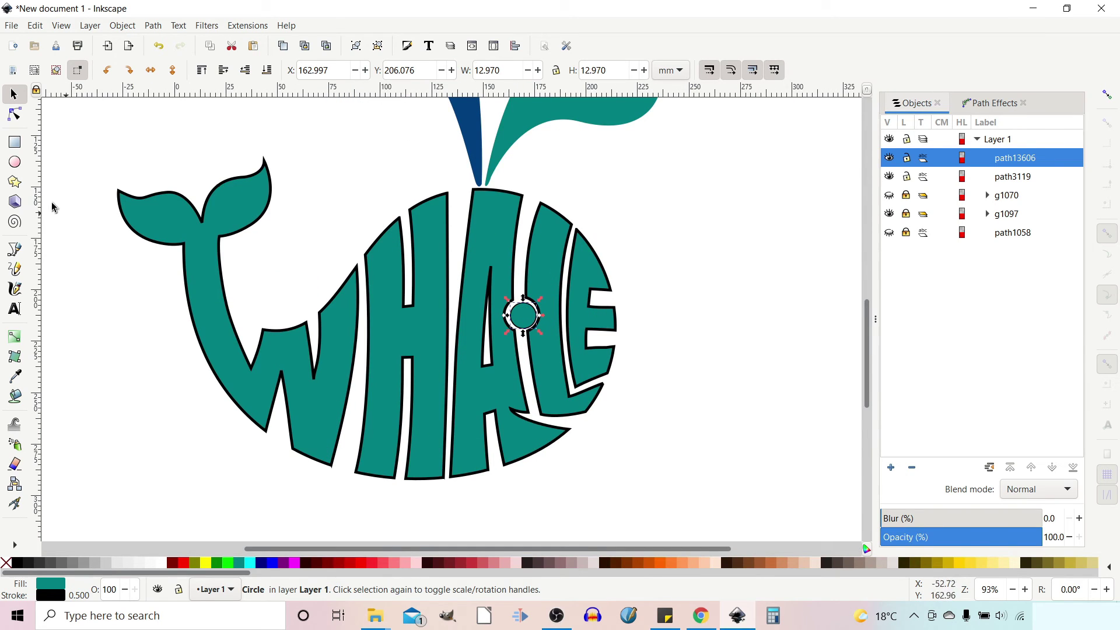
pyautogui.click(17, 563)
pyautogui.moveTo(506, 304); pyautogui.dragTo(510, 307)
pyautogui.click(783, 414)
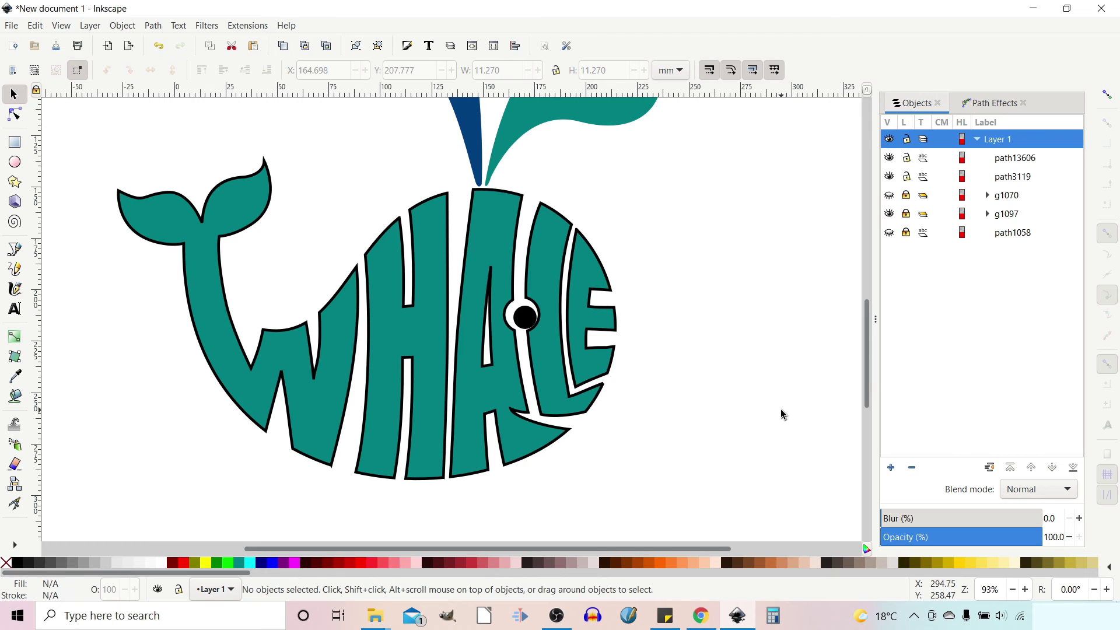
# - Give the water spout group a 1 mm black outline and move it about 6 mm upwards from the whale's head
pyautogui.scroll(-4, 691, 347)
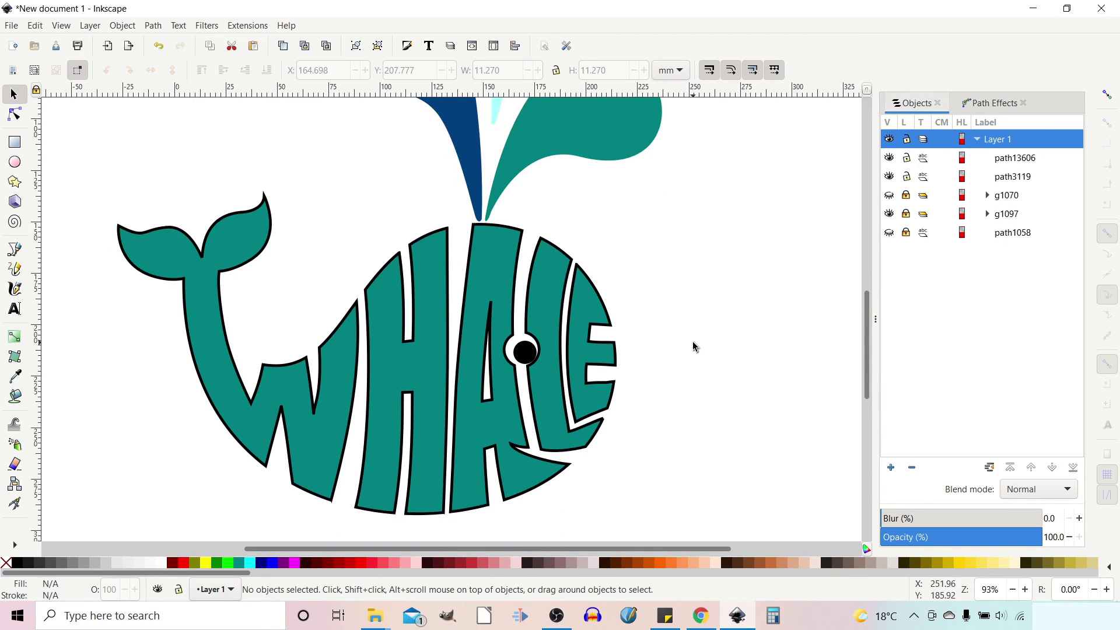
pyautogui.scroll(2, 691, 347)
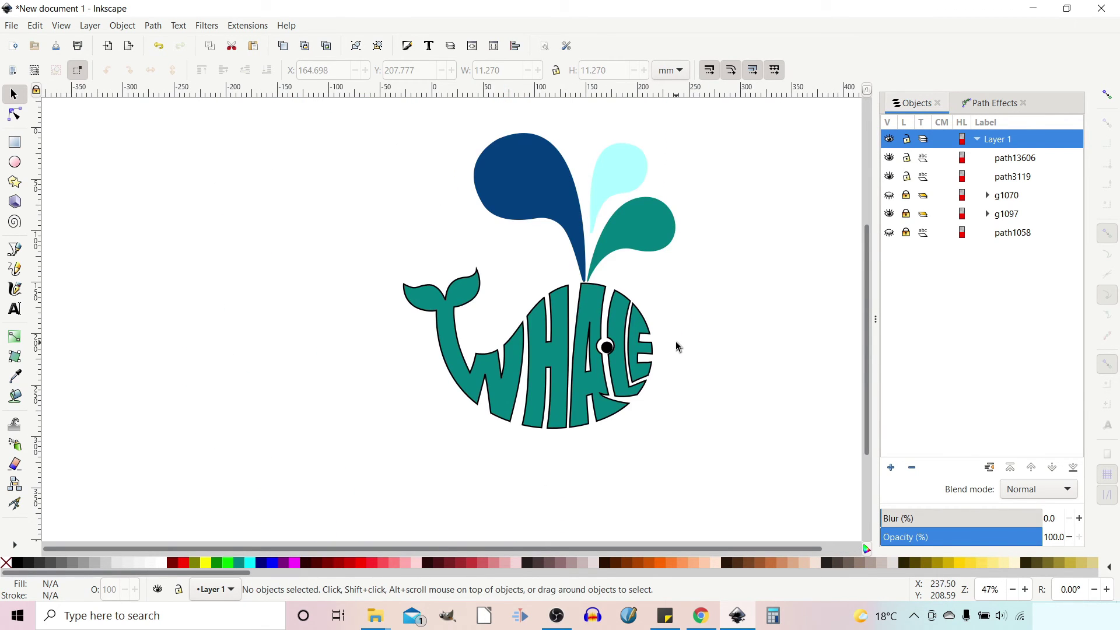
pyautogui.click(542, 202)
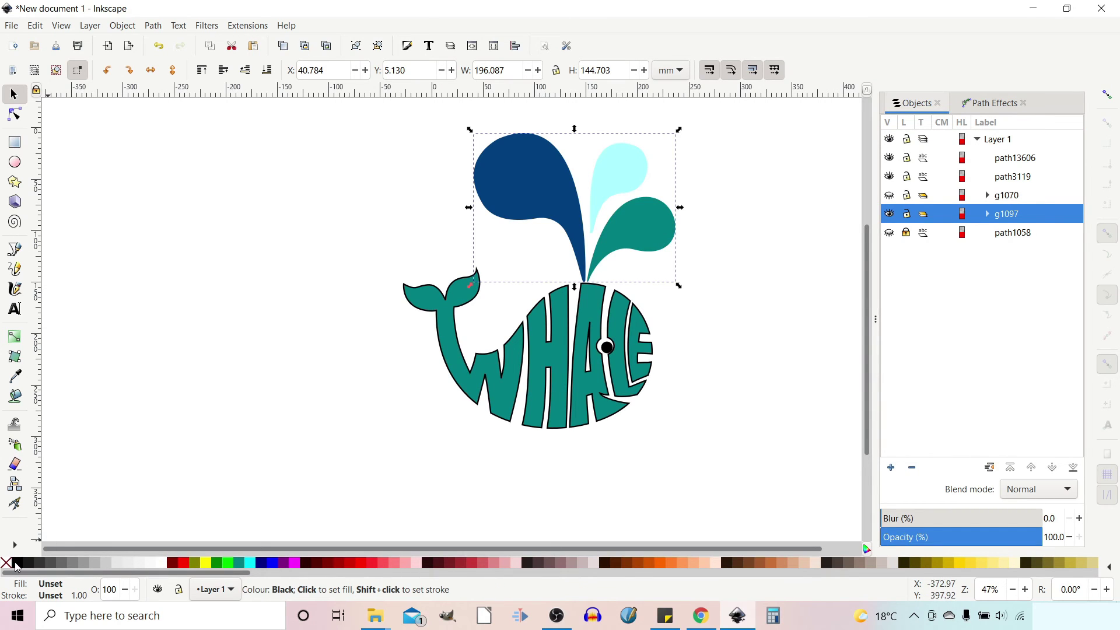
pyautogui.keyDown('shift'); pyautogui.click(17, 565); pyautogui.keyUp('shift')
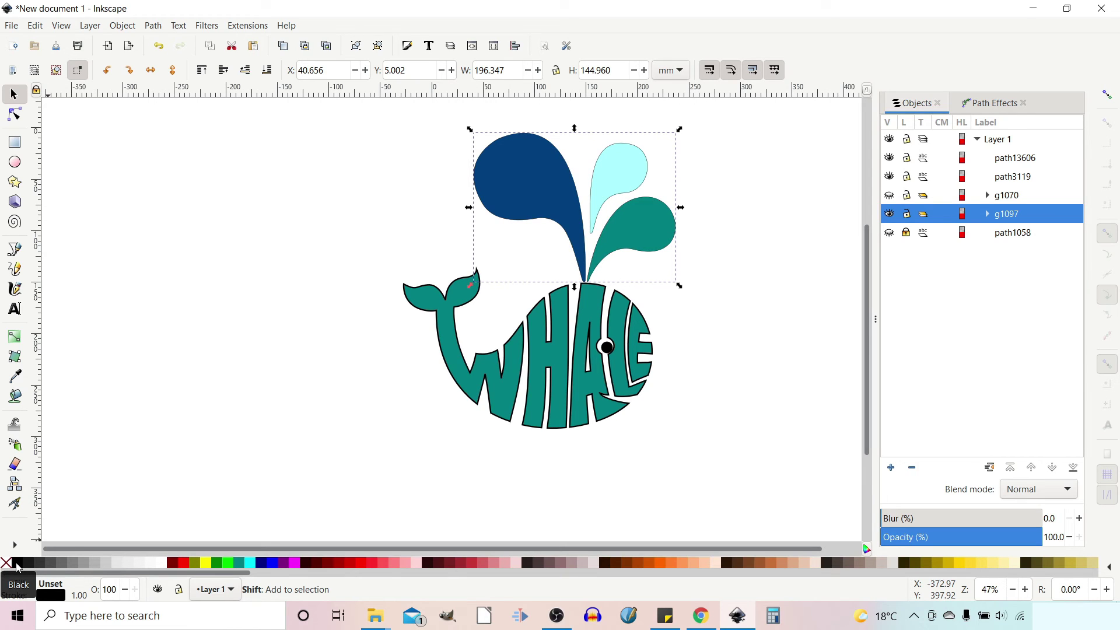
pyautogui.rightClick(76, 595)
pyautogui.click(94, 473)
pyautogui.rightClick(73, 595)
pyautogui.click(103, 506)
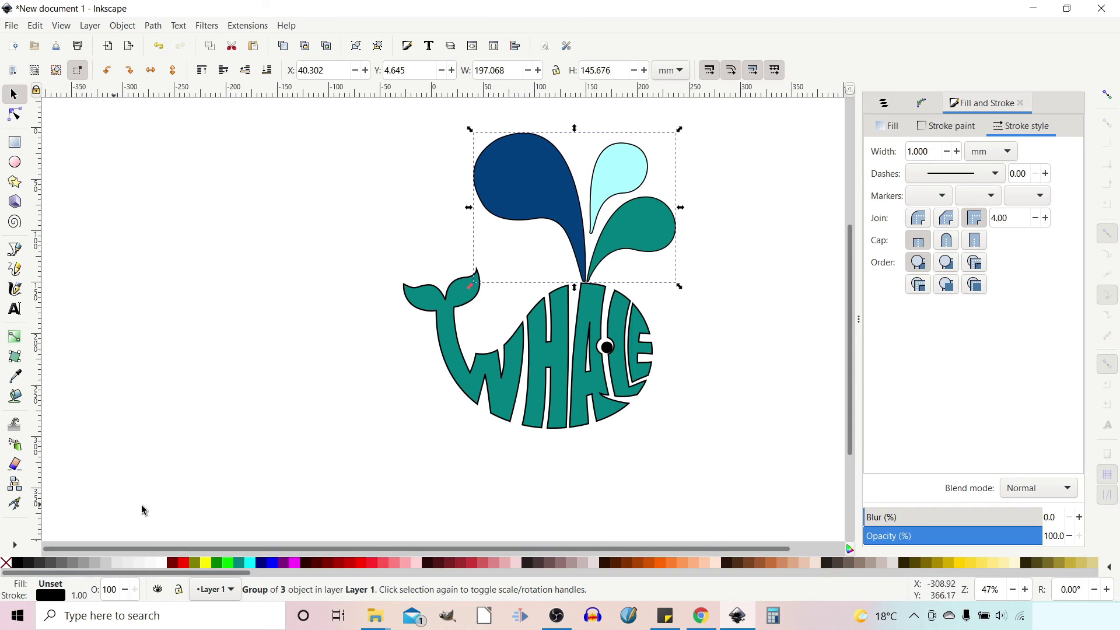
pyautogui.moveTo(610, 188); pyautogui.dragTo(609, 182)
pyautogui.click(777, 382)
# - Recolour the WHALE lettering with a flat slate blue at about hue 213, saturation 27 and lightness 36
pyautogui.scroll(-2, 613, 480)
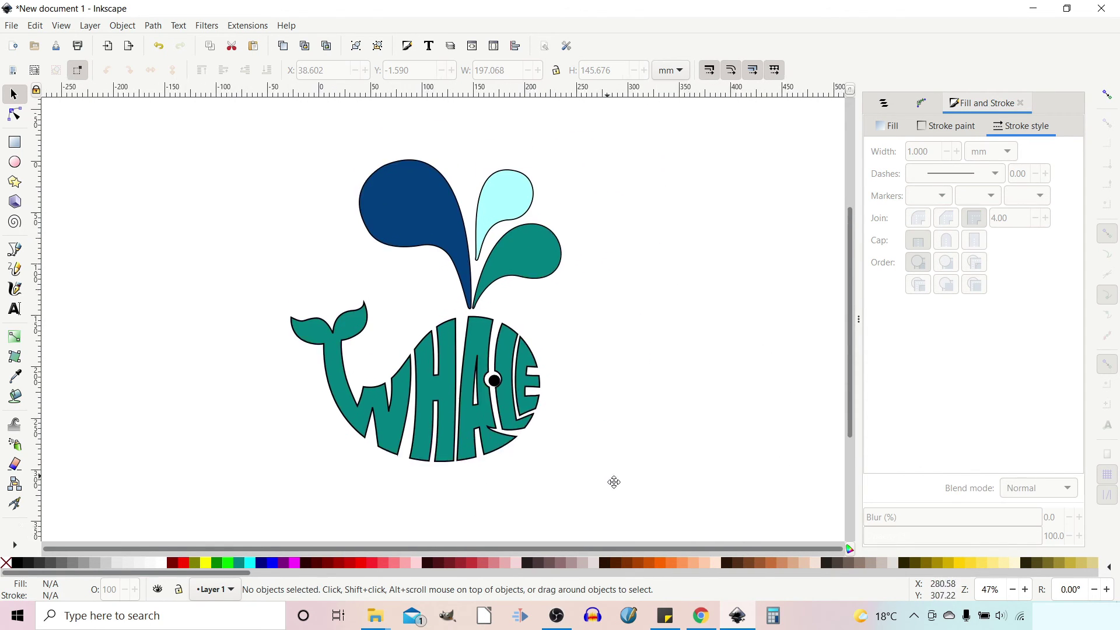
pyautogui.click(459, 383)
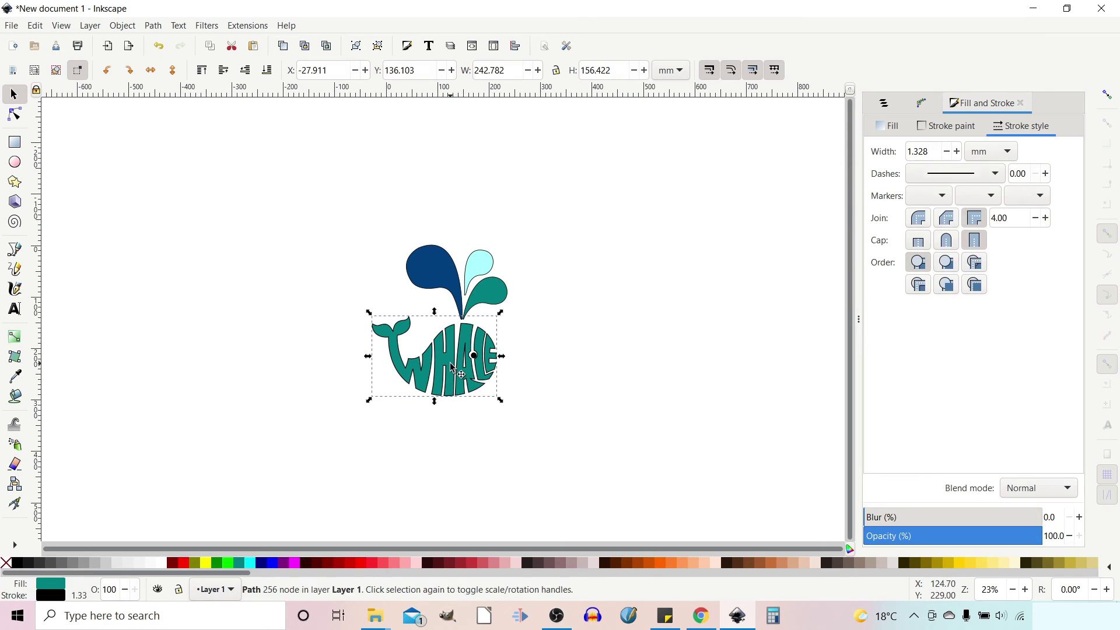
pyautogui.click(266, 564)
pyautogui.click(889, 126)
pyautogui.moveTo(921, 253)
pyautogui.mouseDown()
pyautogui.moveTo(905, 252)
pyautogui.moveTo(940, 259)
pyautogui.mouseUp()
pyautogui.moveTo(983, 214); pyautogui.dragTo(935, 238)
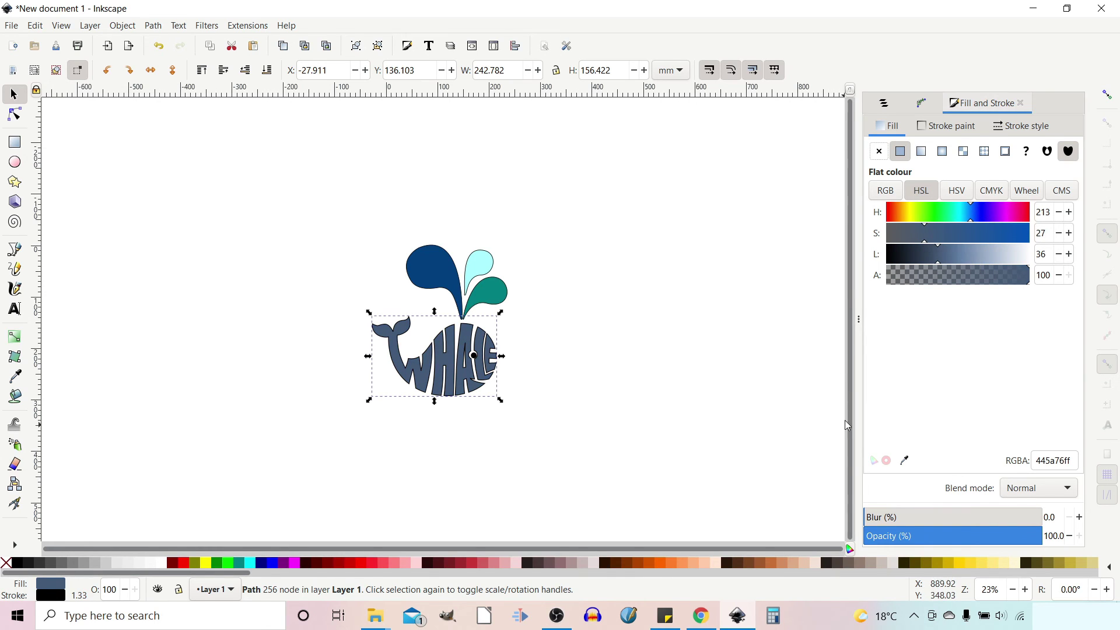
# - Give the lettering a radial gradient fill and move the gradient's centre towards the whale's eye
pyautogui.click(943, 152)
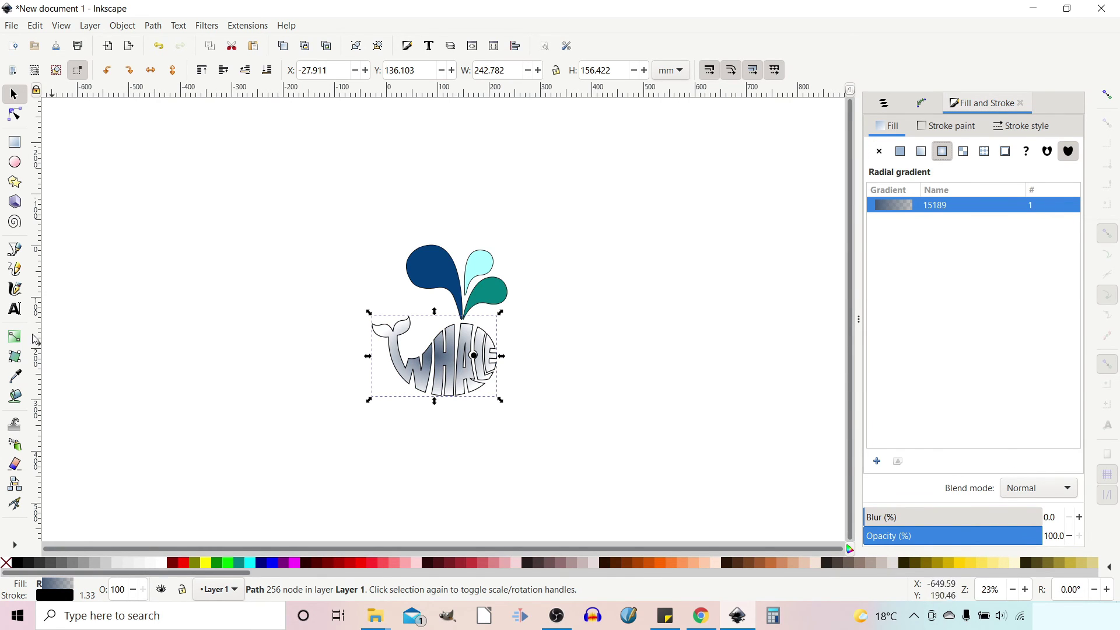
pyautogui.click(14, 337)
pyautogui.moveTo(435, 359); pyautogui.dragTo(490, 397)
pyautogui.click(942, 152)
pyautogui.moveTo(441, 365); pyautogui.dragTo(474, 355)
# - Make the lettering gradient's outer stop fully opaque and its centre stop a lighter slate blue, centred just above the eye
pyautogui.click(529, 346)
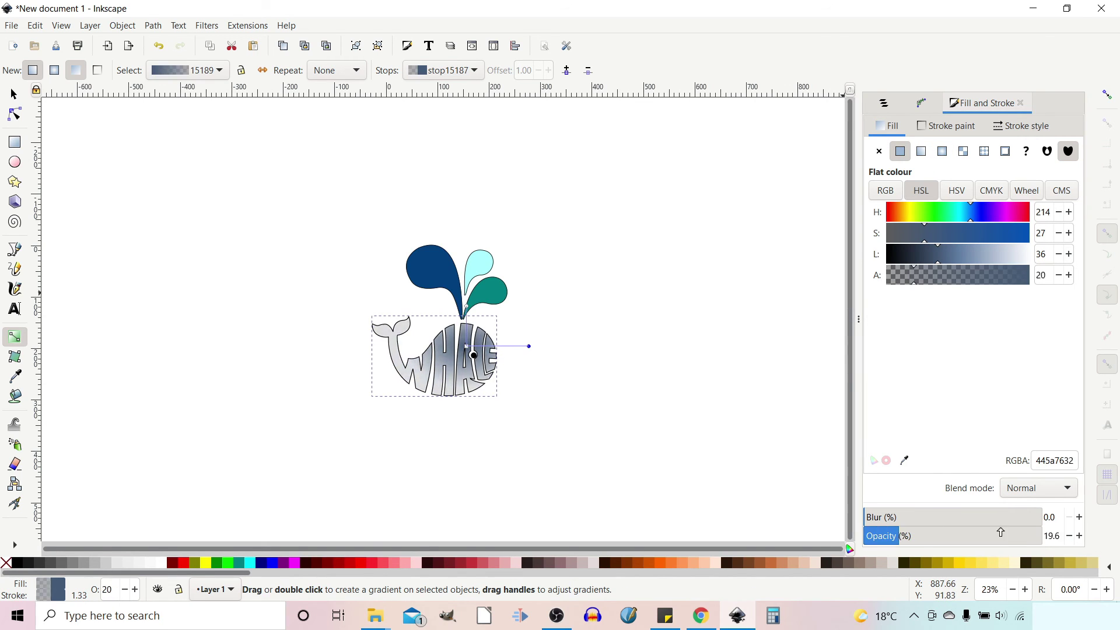
pyautogui.moveTo(1000, 532); pyautogui.dragTo(1043, 535)
pyautogui.moveTo(949, 255); pyautogui.dragTo(975, 255)
pyautogui.moveTo(467, 346); pyautogui.dragTo(473, 346)
pyautogui.click(748, 513)
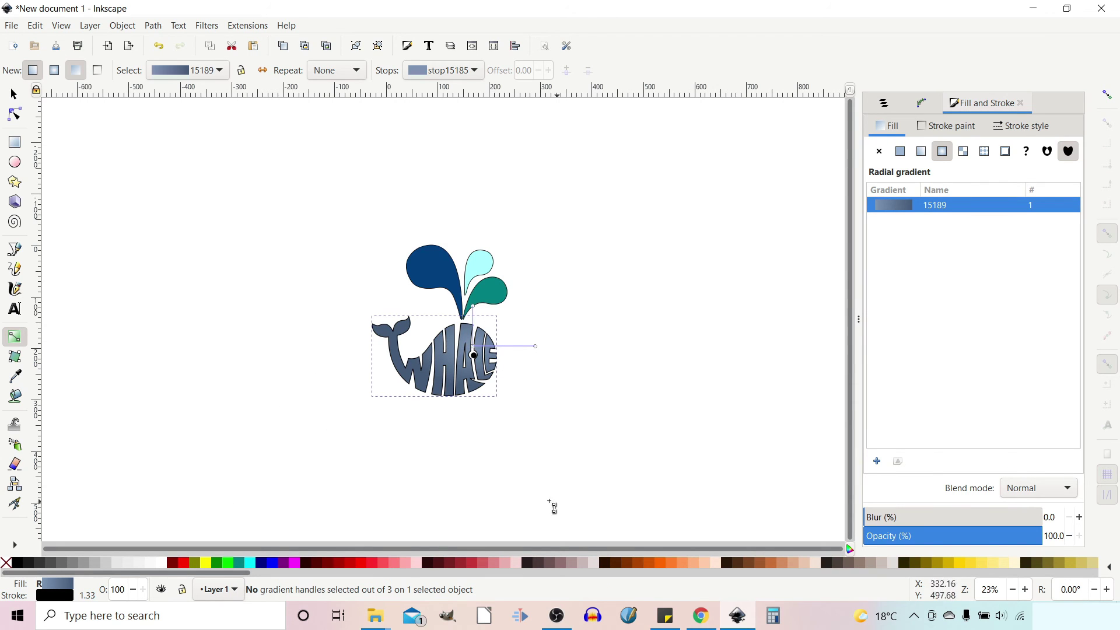
# - Draw a radial-gradient rectangle about 1370 by 781 mm around the whale and send it to the back
pyautogui.click(14, 142)
pyautogui.moveTo(114, 163); pyautogui.dragTo(821, 561)
pyautogui.click(943, 153)
pyautogui.press('s')
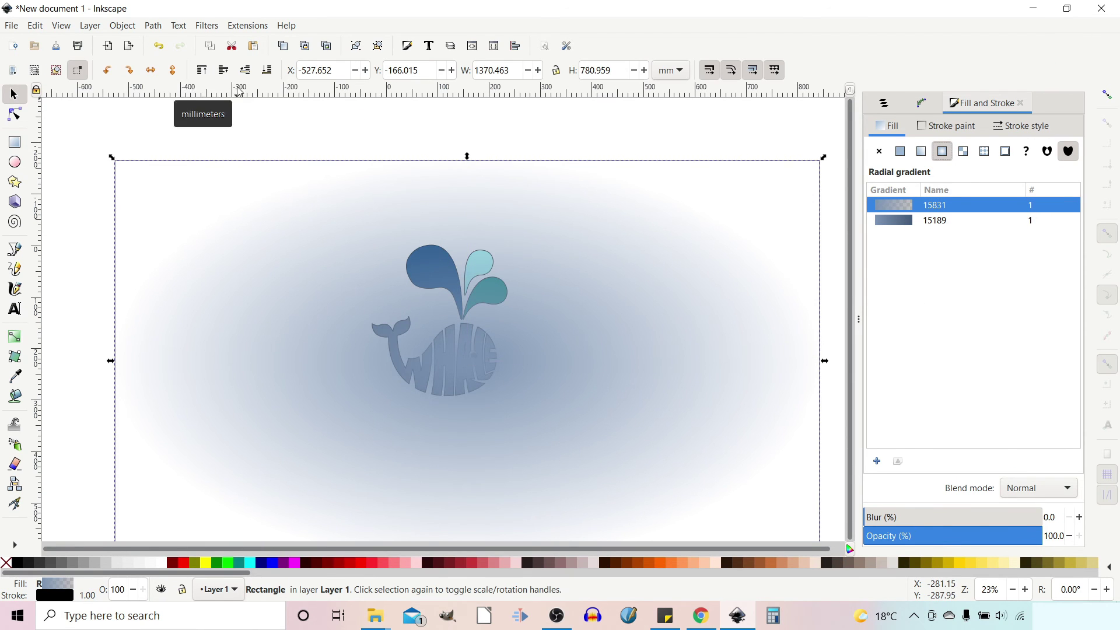
pyautogui.click(266, 70)
# - Make the background gradient's outer stop opaque blue (hue 206, saturation 100, lightness 59) and its centre stop white
pyautogui.click(14, 337)
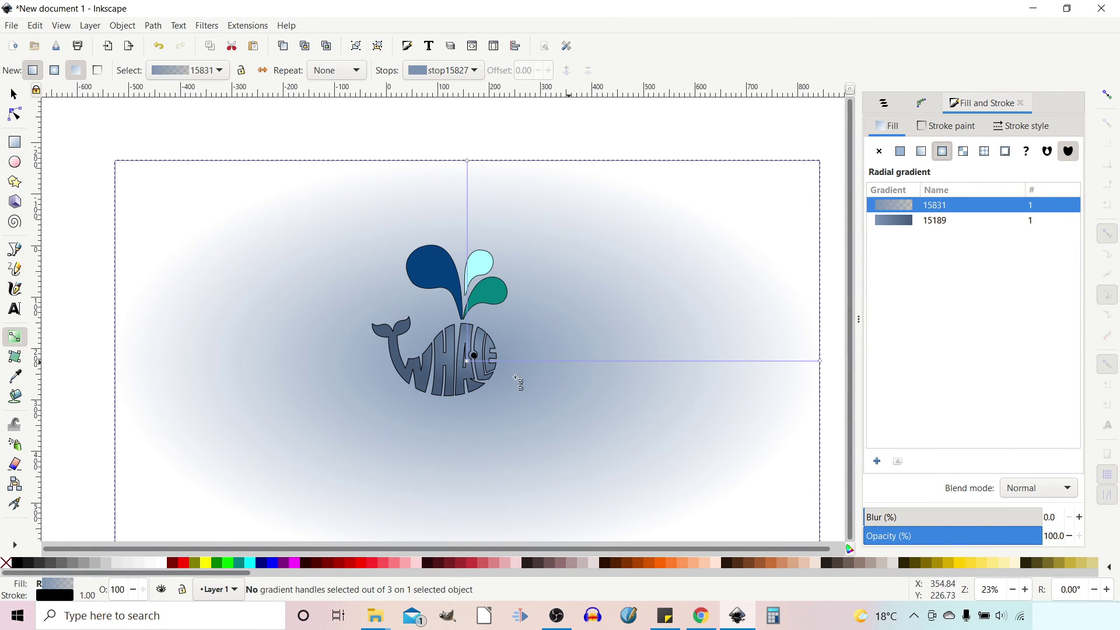
pyautogui.click(820, 361)
pyautogui.moveTo(940, 532); pyautogui.dragTo(1051, 527)
pyautogui.click(971, 214)
pyautogui.moveTo(970, 214)
pyautogui.mouseDown()
pyautogui.moveTo(960, 215)
pyautogui.moveTo(1029, 233)
pyautogui.moveTo(969, 215)
pyautogui.mouseUp()
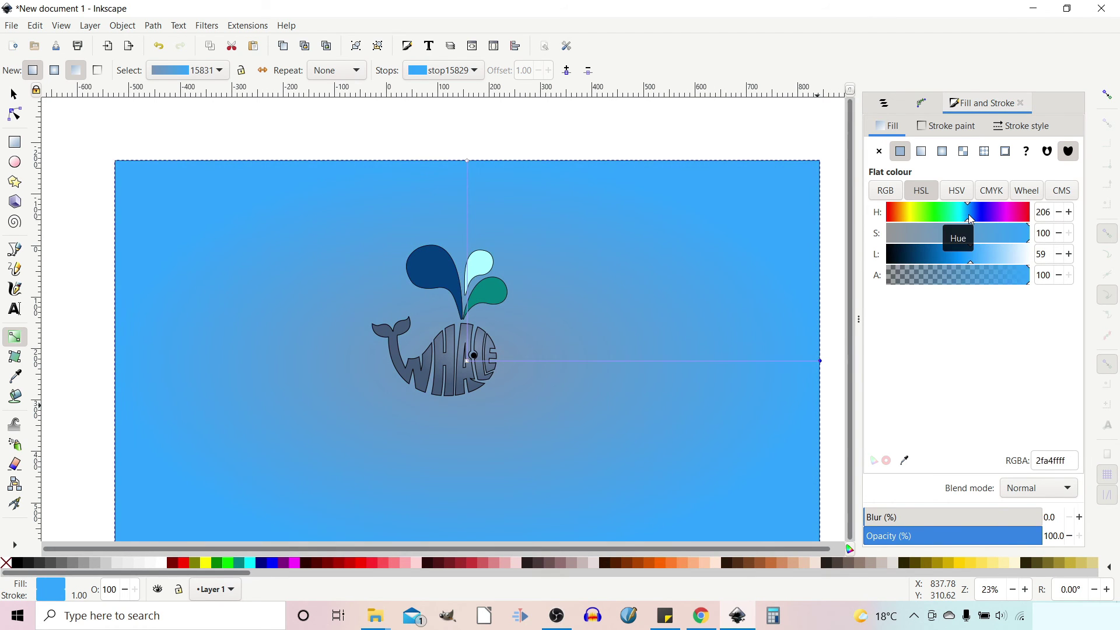
pyautogui.click(467, 360)
pyautogui.moveTo(971, 257); pyautogui.dragTo(1050, 252)
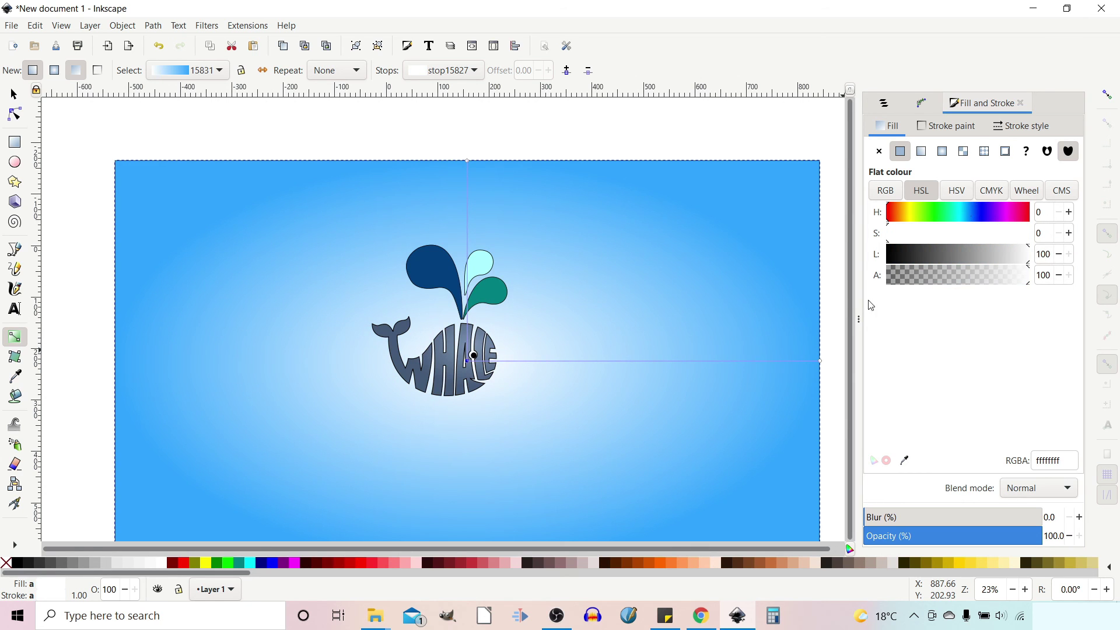
# - Change the background gradient's outer stop to a pale sky blue with hue 196, saturation 100 and lightness 81
pyautogui.click(819, 361)
pyautogui.moveTo(969, 219); pyautogui.dragTo(960, 219)
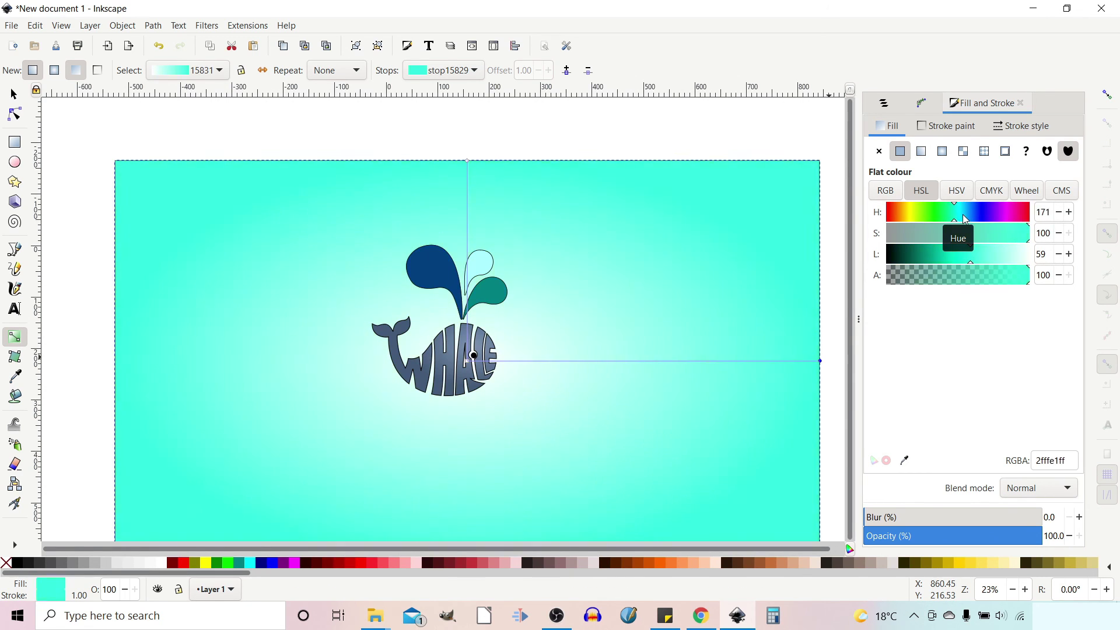
pyautogui.click(964, 219)
pyautogui.moveTo(971, 264); pyautogui.dragTo(1005, 255)
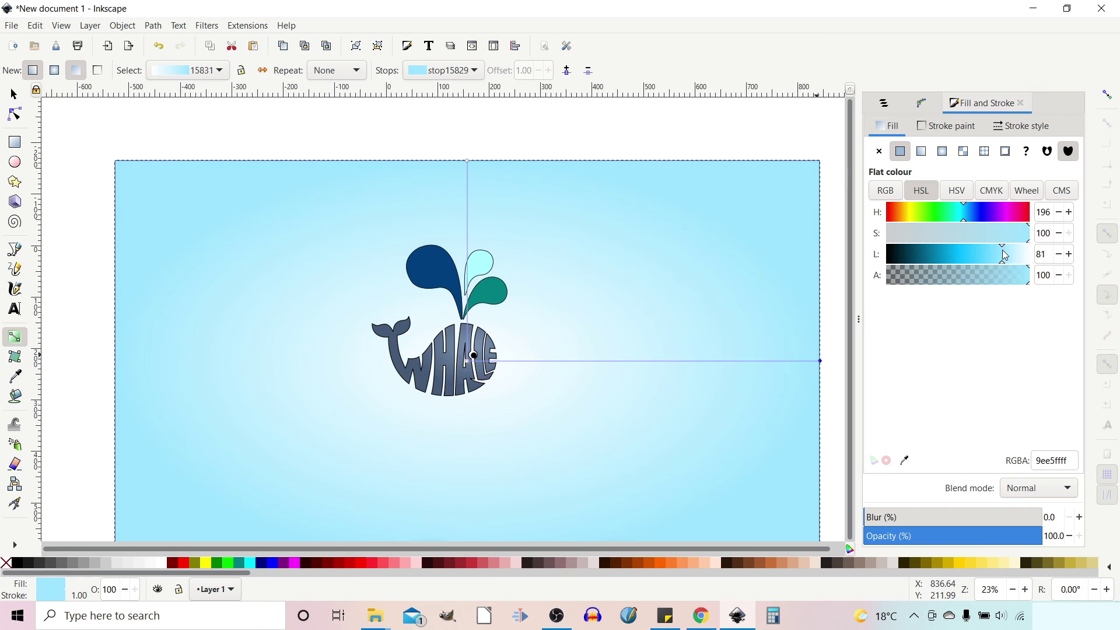
pyautogui.click(716, 473)
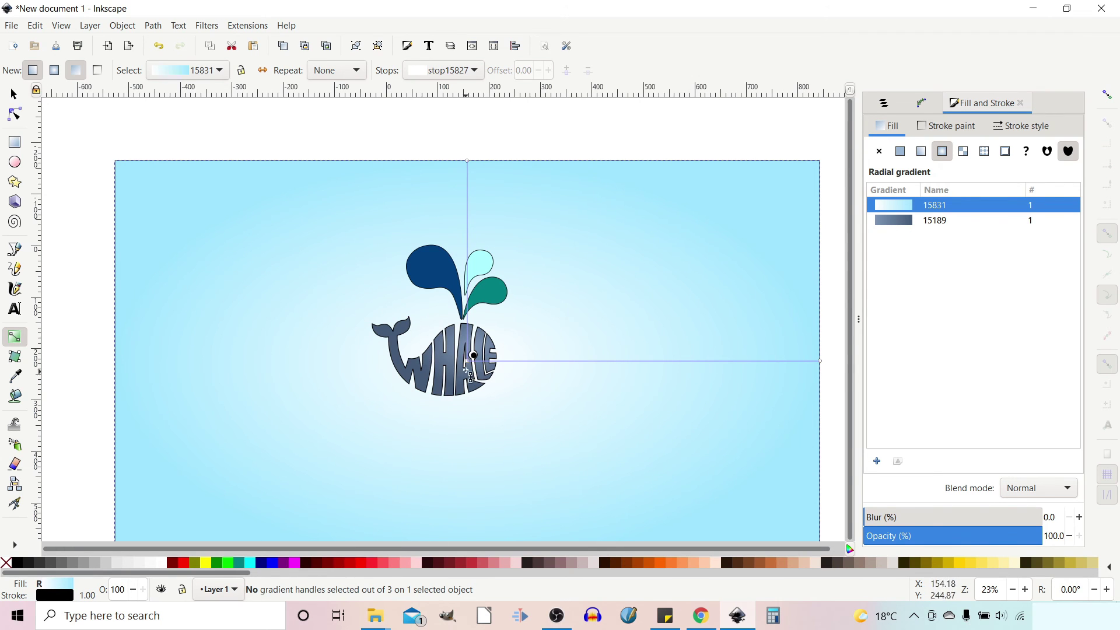
pyautogui.press('Escape')
# - Round the E's lower-left corner and the L's inner corner by making their nodes symmetric
pyautogui.scroll(3, 438, 433)
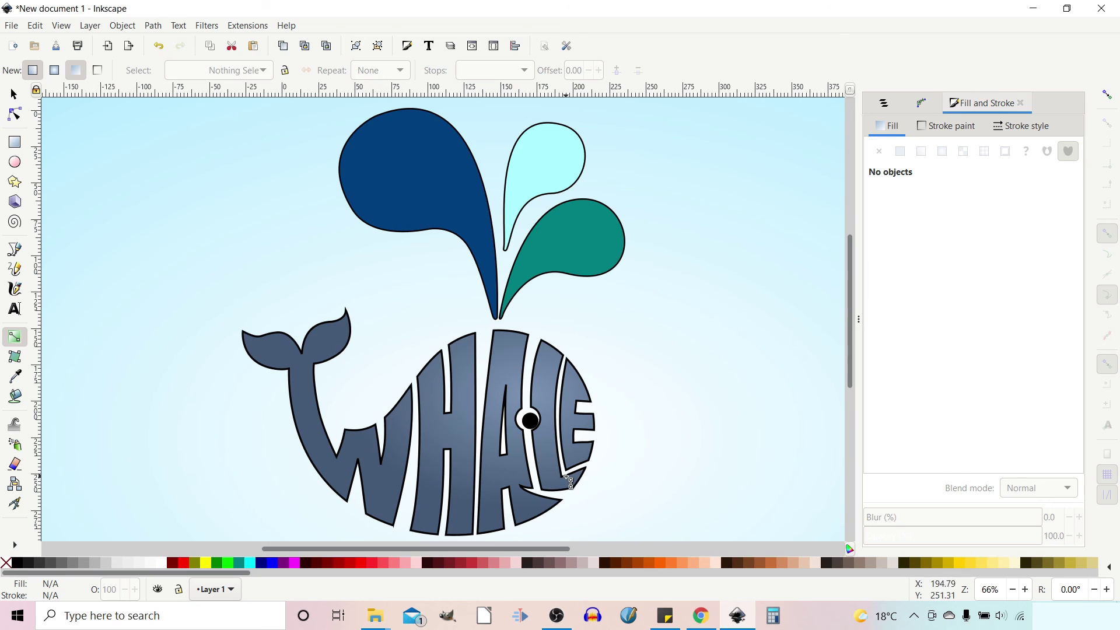
pyautogui.click(15, 114)
pyautogui.click(571, 470)
pyautogui.click(571, 470)
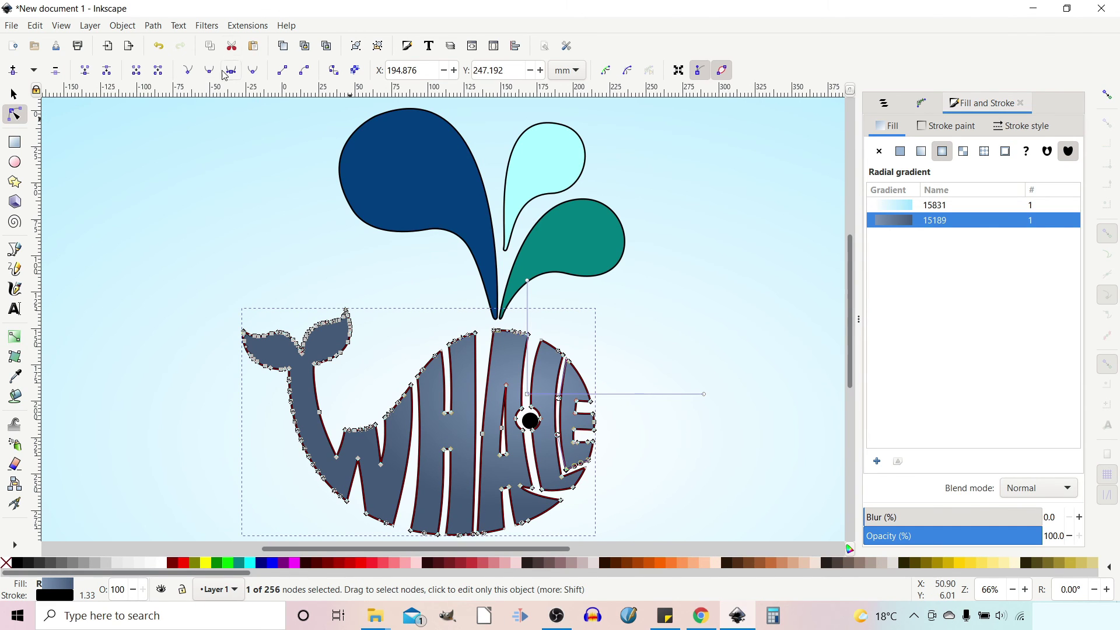
pyautogui.click(232, 71)
pyautogui.moveTo(576, 489); pyautogui.dragTo(588, 465)
pyautogui.click(563, 476)
pyautogui.click(231, 70)
pyautogui.click(746, 467)
# - Round the E's lower-right corner by adjusting its node and making it symmetric
pyautogui.click(590, 465)
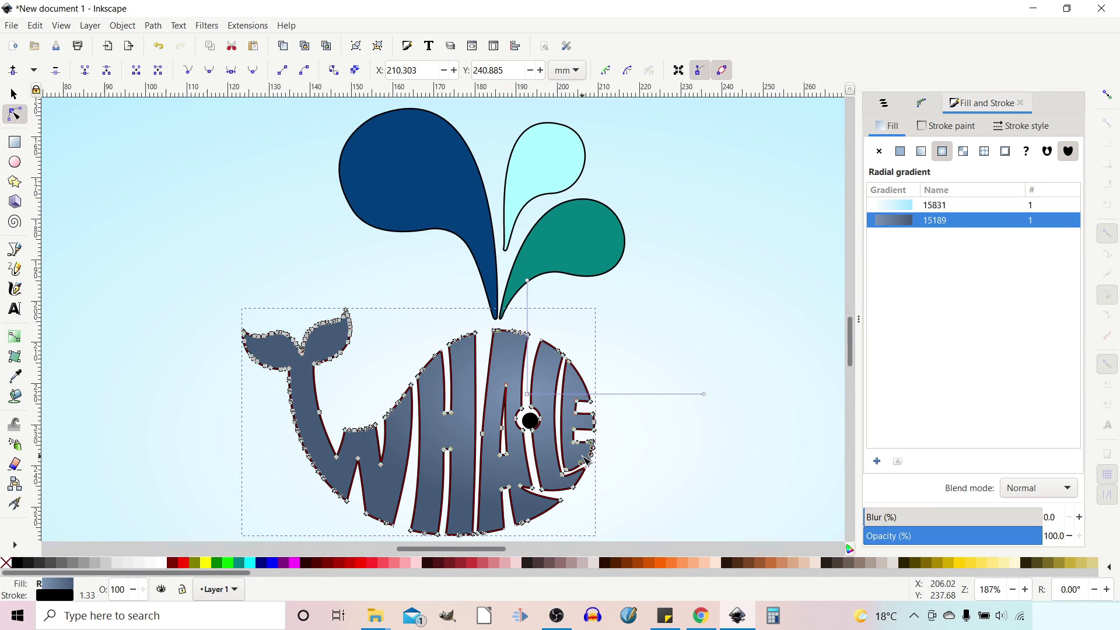
pyautogui.scroll(4, 591, 465)
pyautogui.moveTo(579, 486); pyautogui.dragTo(585, 491)
pyautogui.moveTo(542, 524); pyautogui.dragTo(595, 507)
pyautogui.click(255, 70)
pyautogui.click(232, 70)
pyautogui.click(590, 503)
# - Move the L's inner corner node slightly up and the tip node of its foot about 1.6 mm down
pyautogui.moveTo(501, 534); pyautogui.dragTo(502, 525)
pyautogui.click(668, 493)
pyautogui.click(598, 496)
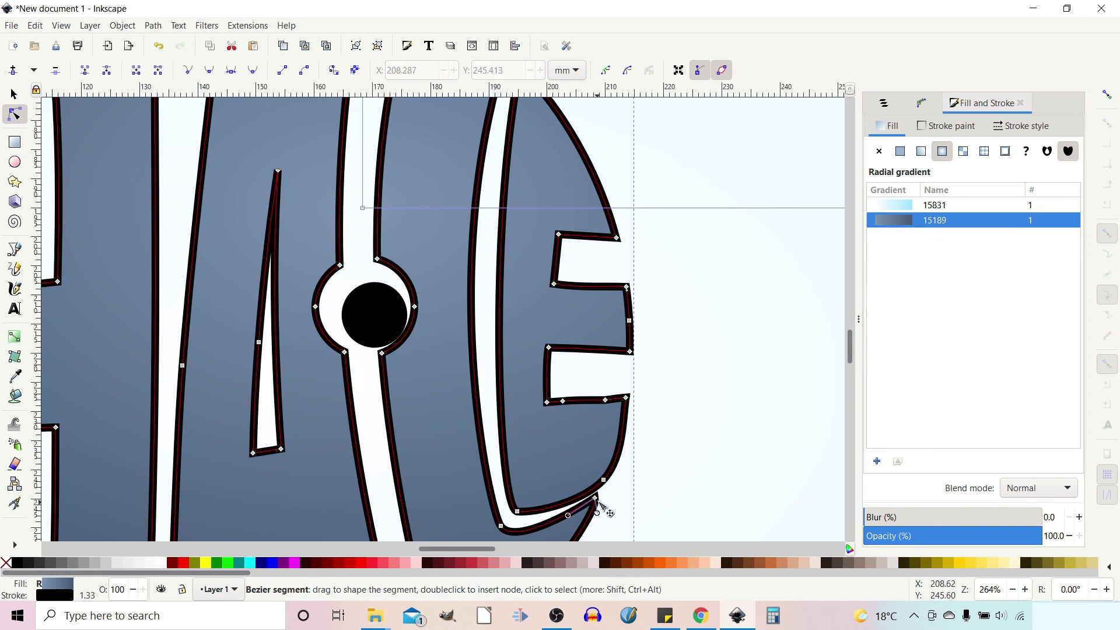
pyautogui.moveTo(597, 513); pyautogui.dragTo(593, 507)
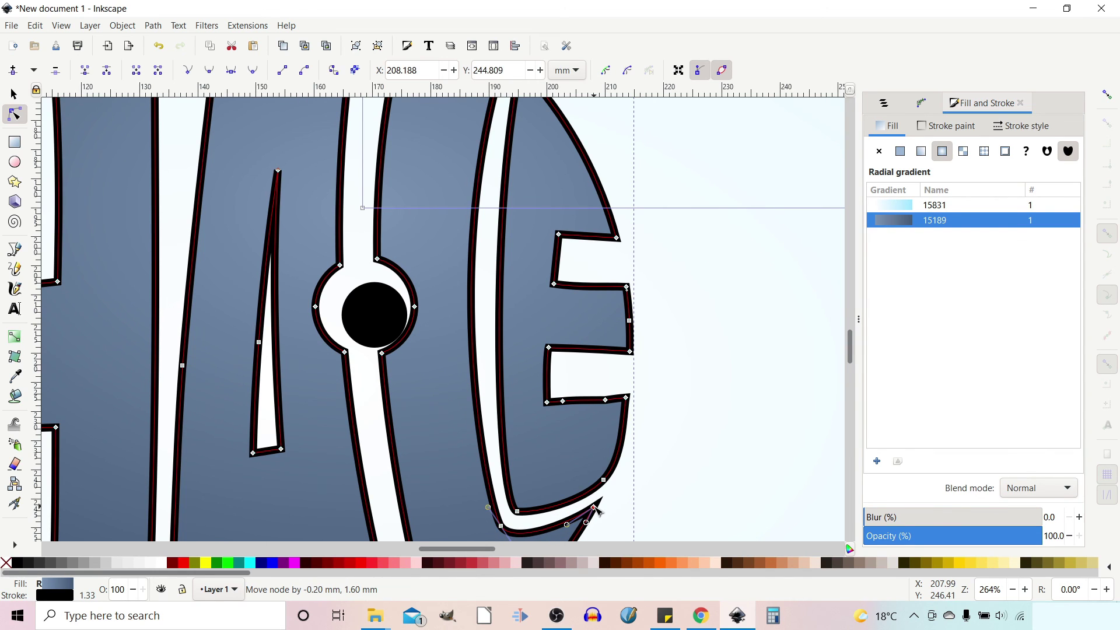
# - Move the node at the L's inner corner slightly up and to the left, leaving the path deselected
pyautogui.moveTo(503, 526); pyautogui.dragTo(496, 521)
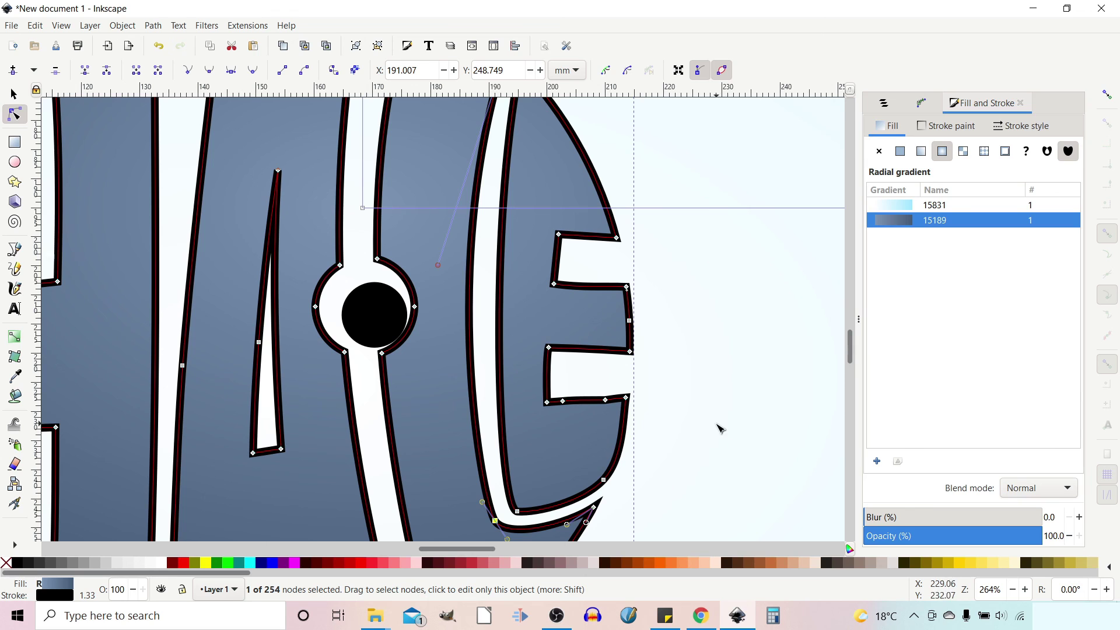
pyautogui.click(1021, 125)
pyautogui.click(671, 474)
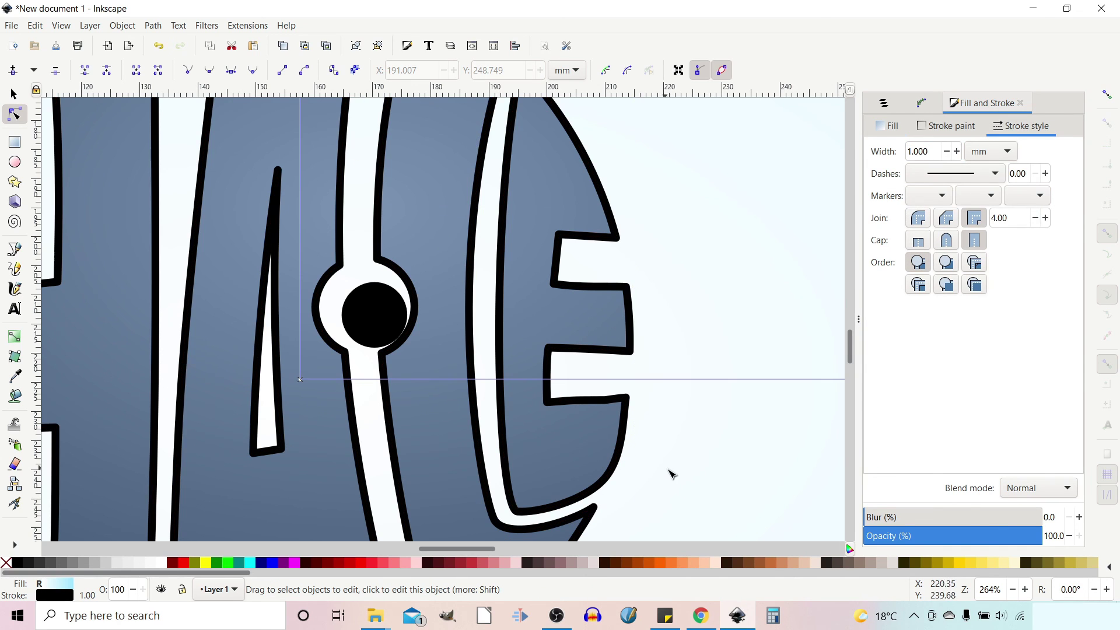
# - Draw a short, steeply slanted line about 8.9 mm long across the inner corner of the whale's mouth
pyautogui.press('-')
pyautogui.press('-')
pyautogui.press('-')
pyautogui.press('-')
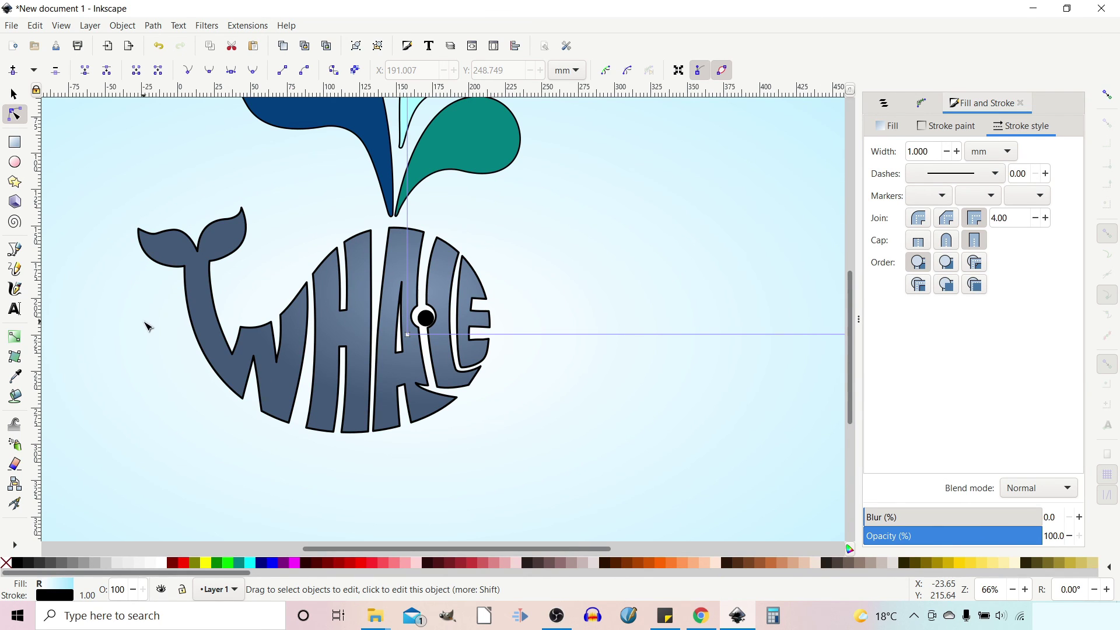
pyautogui.click(15, 249)
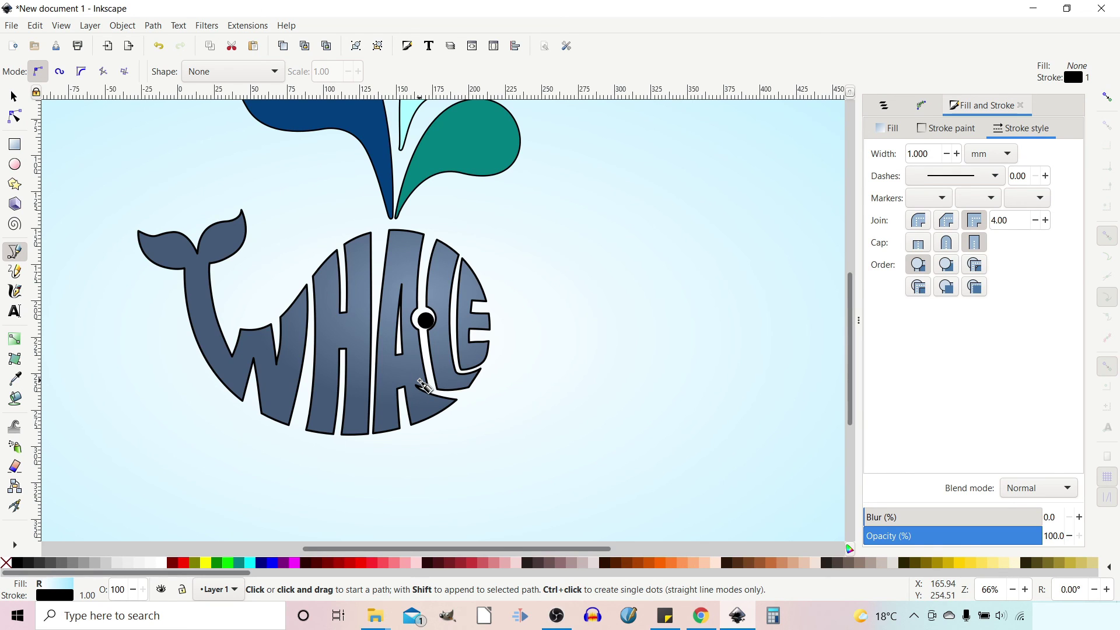
pyautogui.click(420, 382)
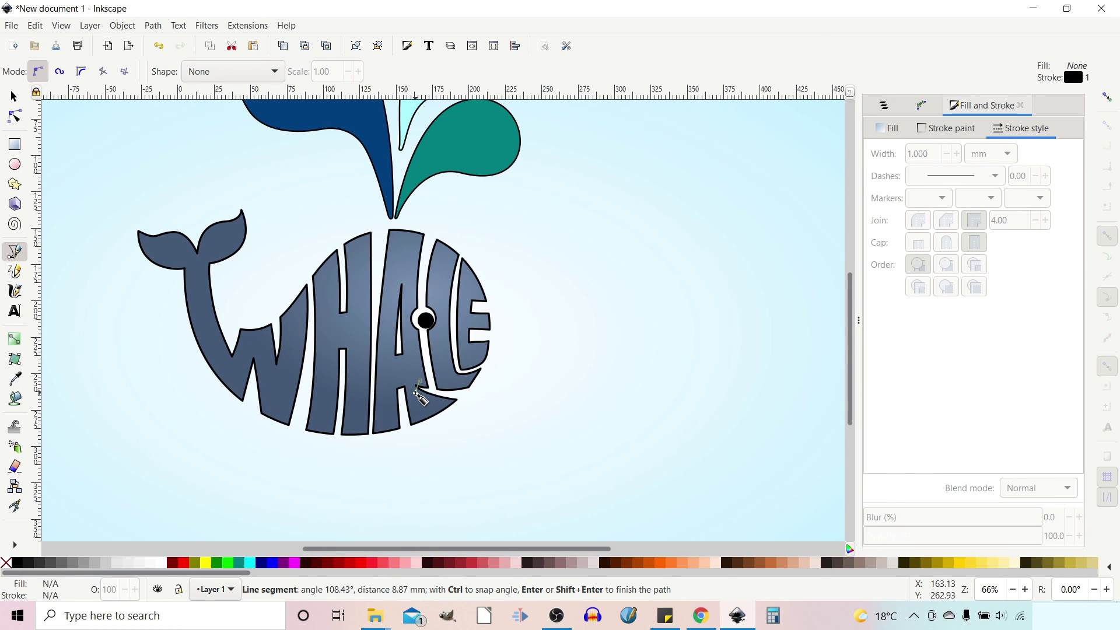
pyautogui.doubleClick(415, 393)
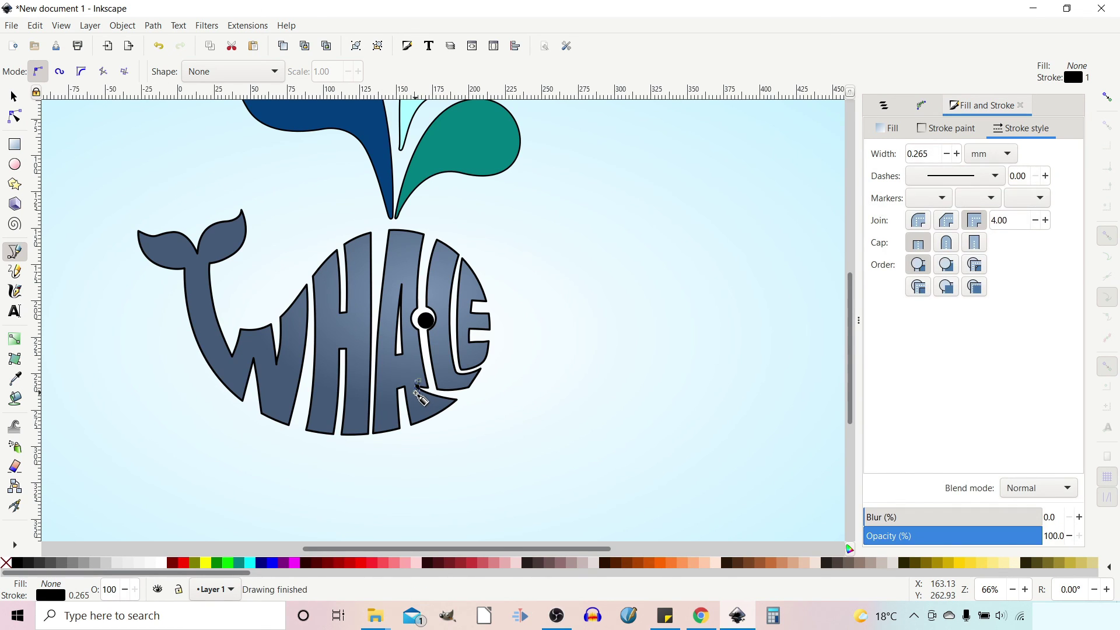
# - Set the short mouth line's stroke width to 1 mm and give it round caps
pyautogui.rightClick(84, 595)
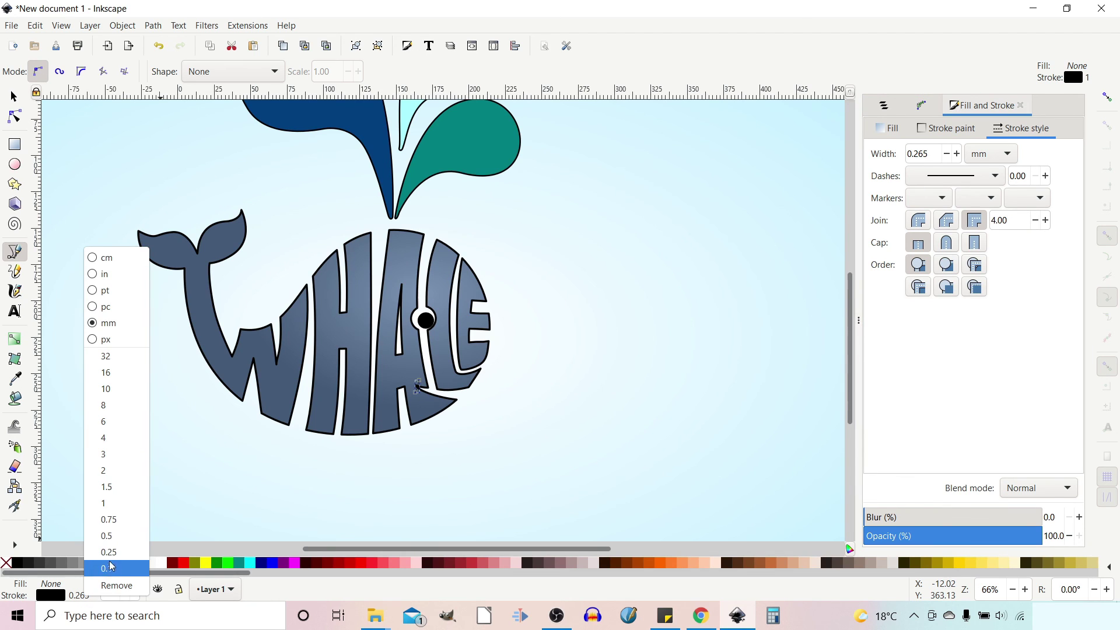
pyautogui.click(109, 519)
pyautogui.rightClick(79, 595)
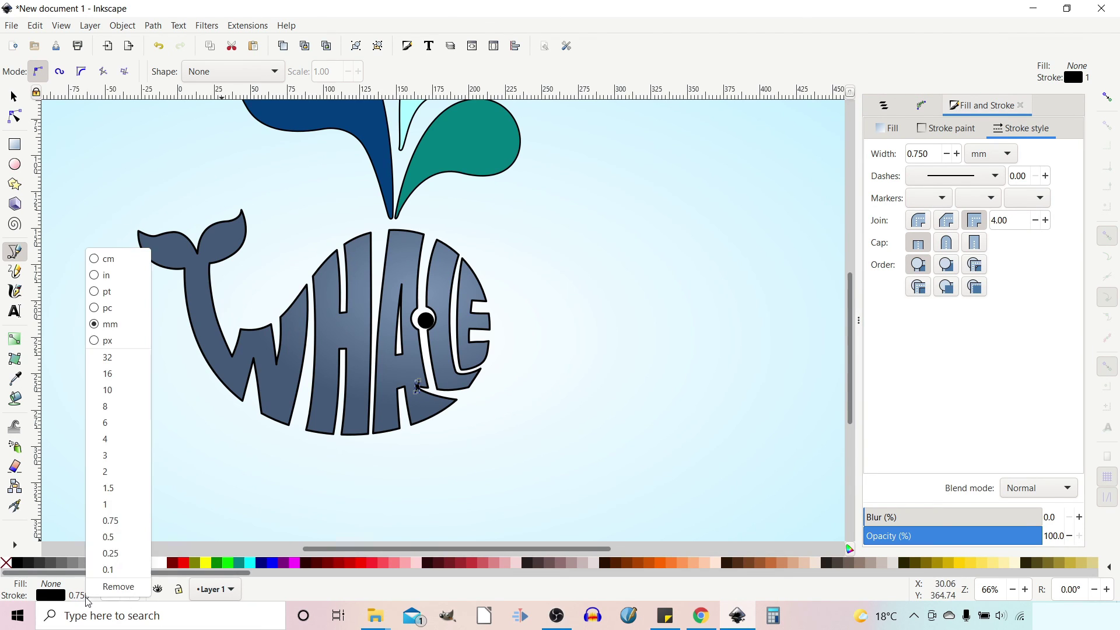
pyautogui.click(116, 493)
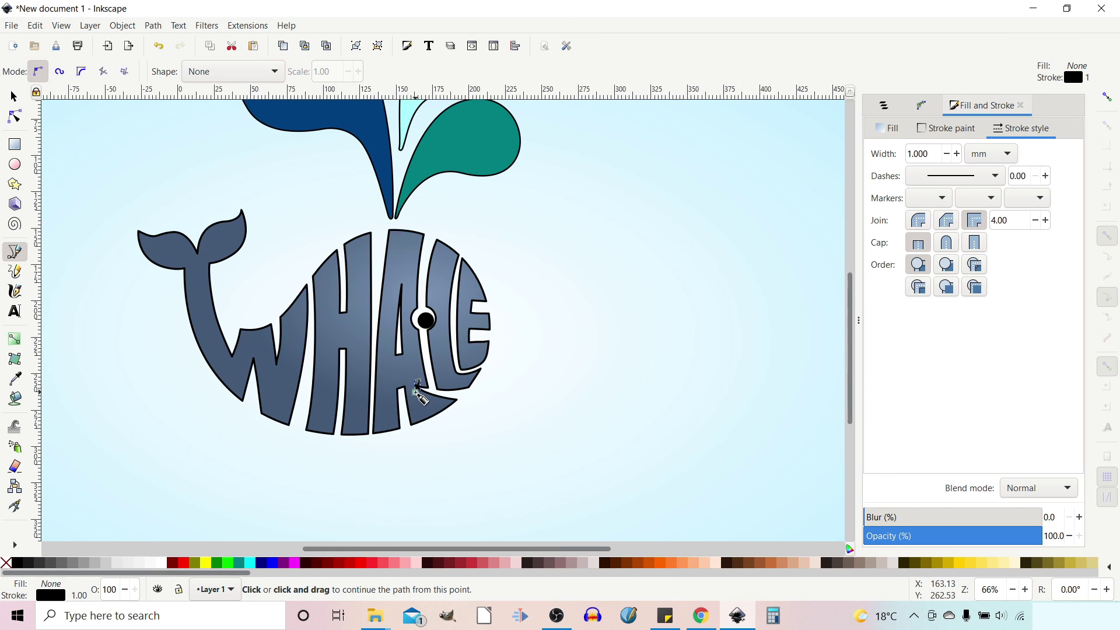
pyautogui.scroll(2, 413, 402)
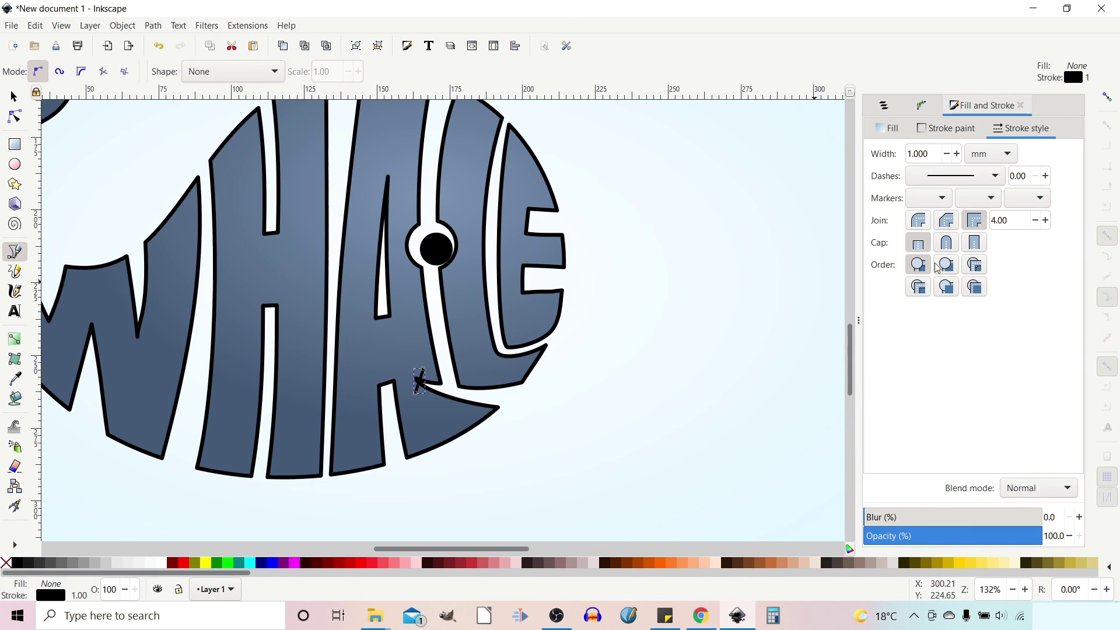
pyautogui.click(946, 243)
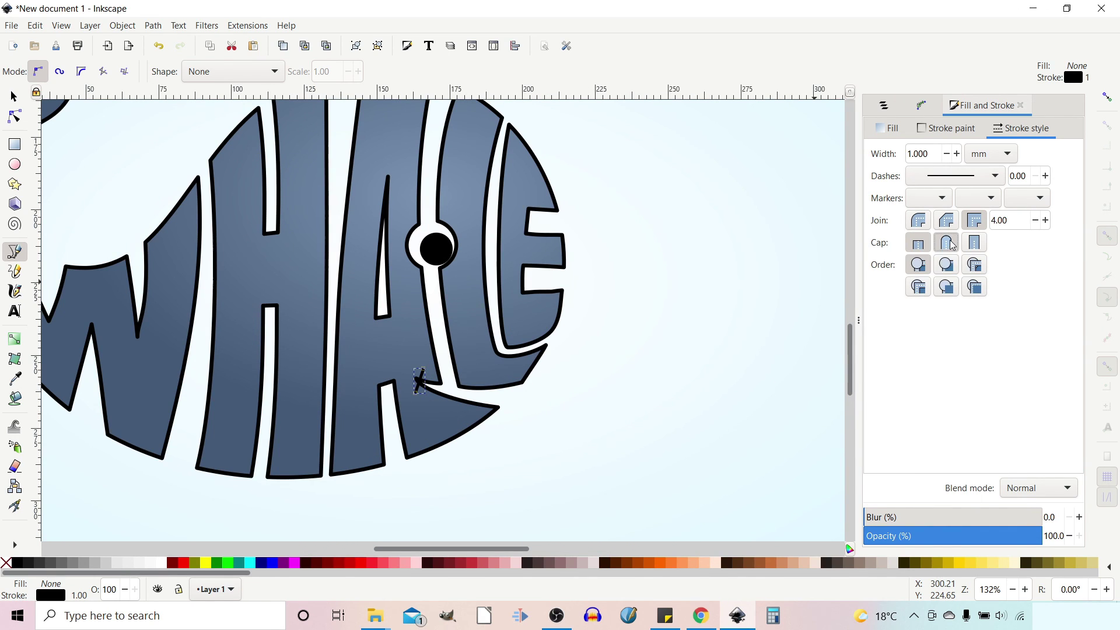
# - Bend the short mouth line into a curve bulging left to form a smile crease
pyautogui.click(17, 119)
pyautogui.moveTo(423, 378); pyautogui.dragTo(419, 382)
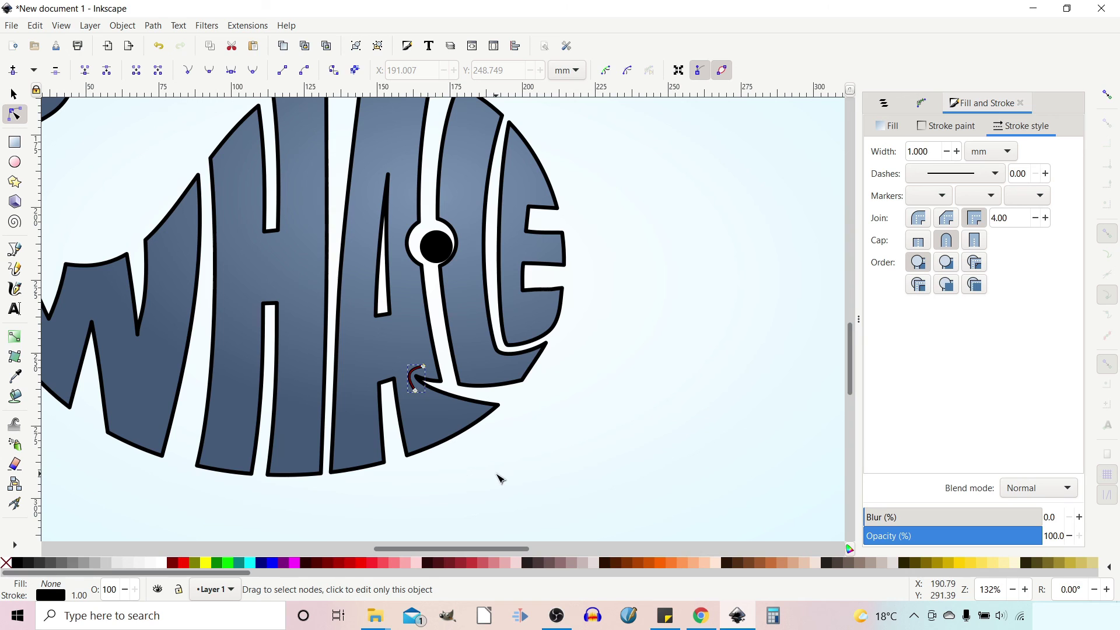
pyautogui.click(651, 450)
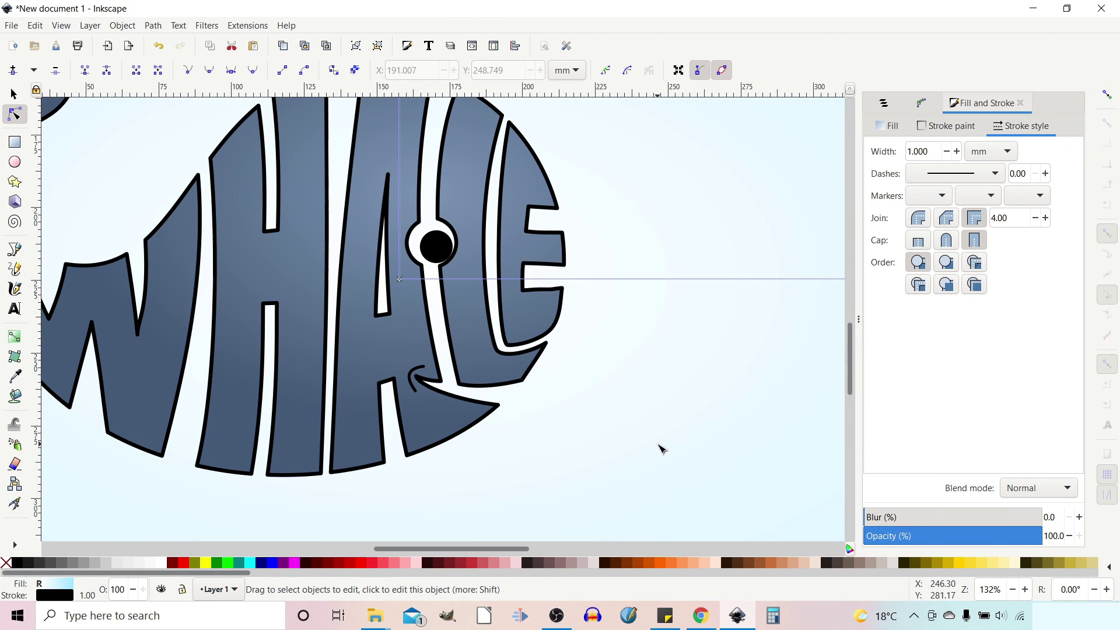
# - Move the background rectangle about 39 mm left and 38 mm up to reposition its gradient behind the whale
pyautogui.press('-')
pyautogui.press('-')
pyautogui.press('-')
pyautogui.press('-')
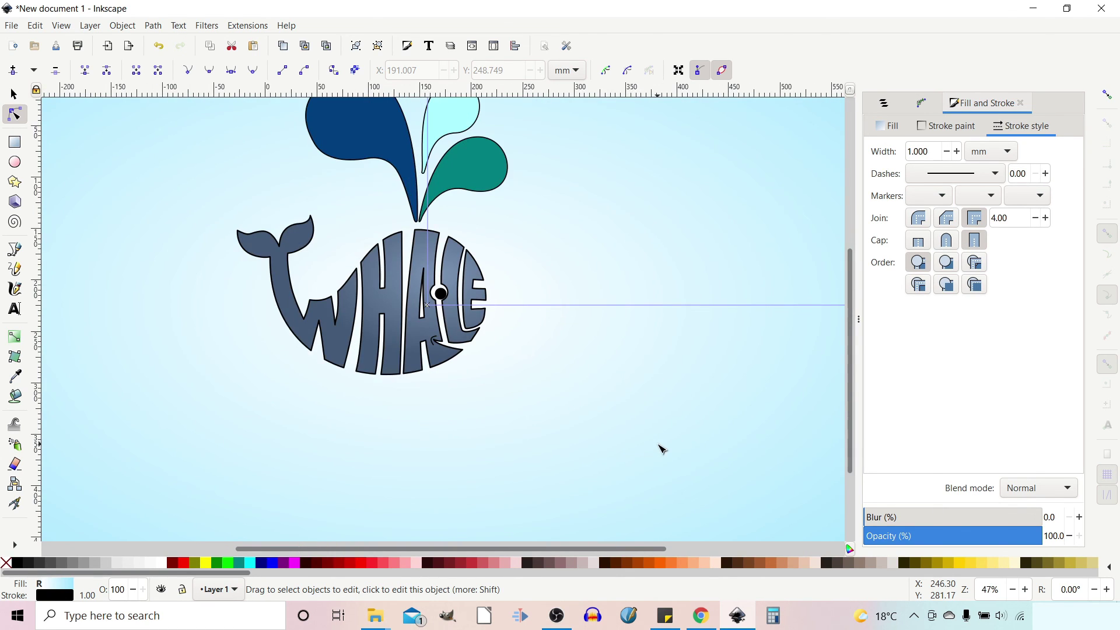
pyautogui.press('s')
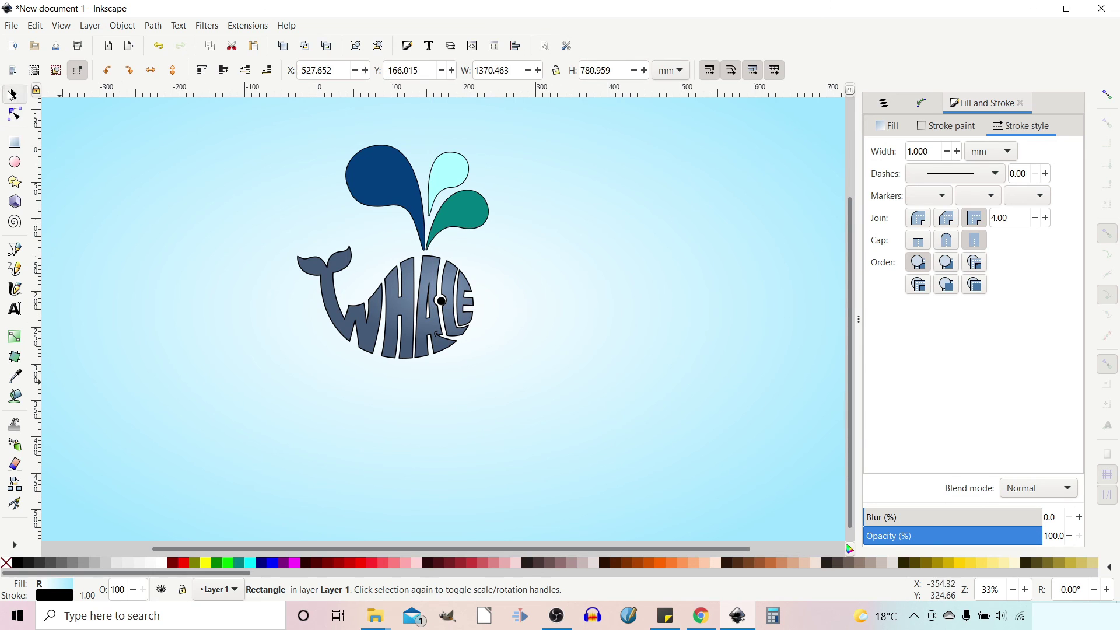
pyautogui.press('+')
pyautogui.press('+')
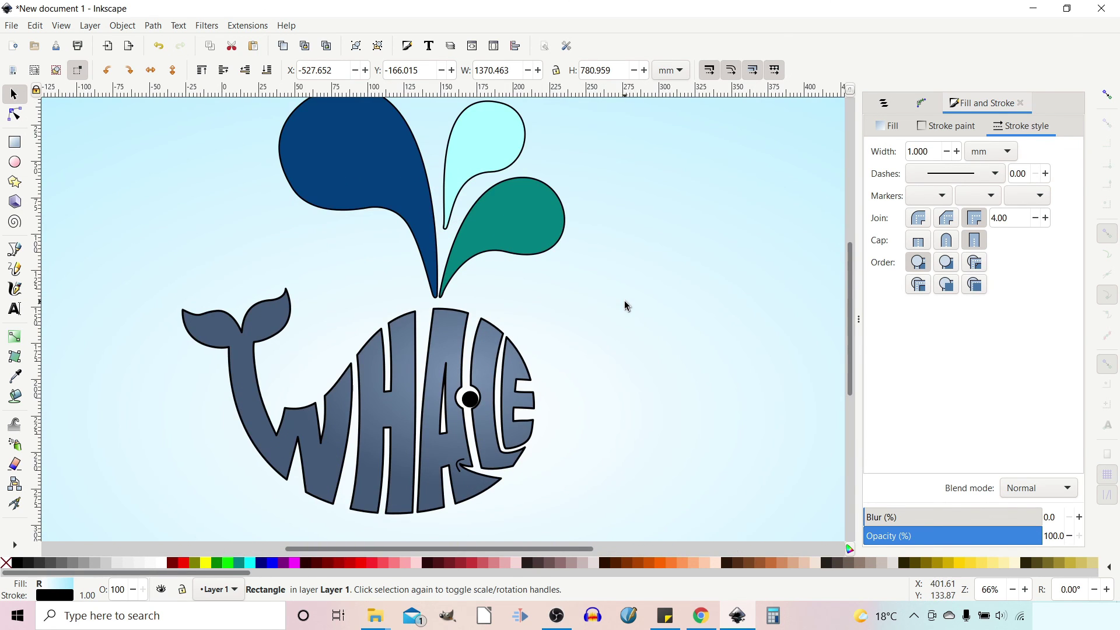
pyautogui.press('-')
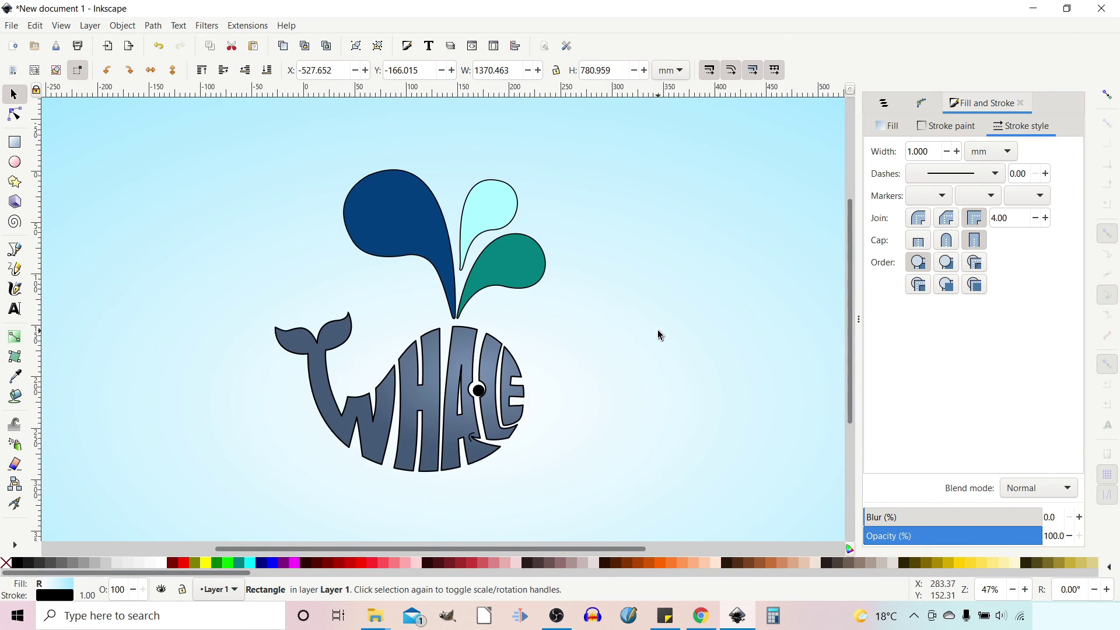
pyautogui.moveTo(658, 332); pyautogui.dragTo(618, 293)
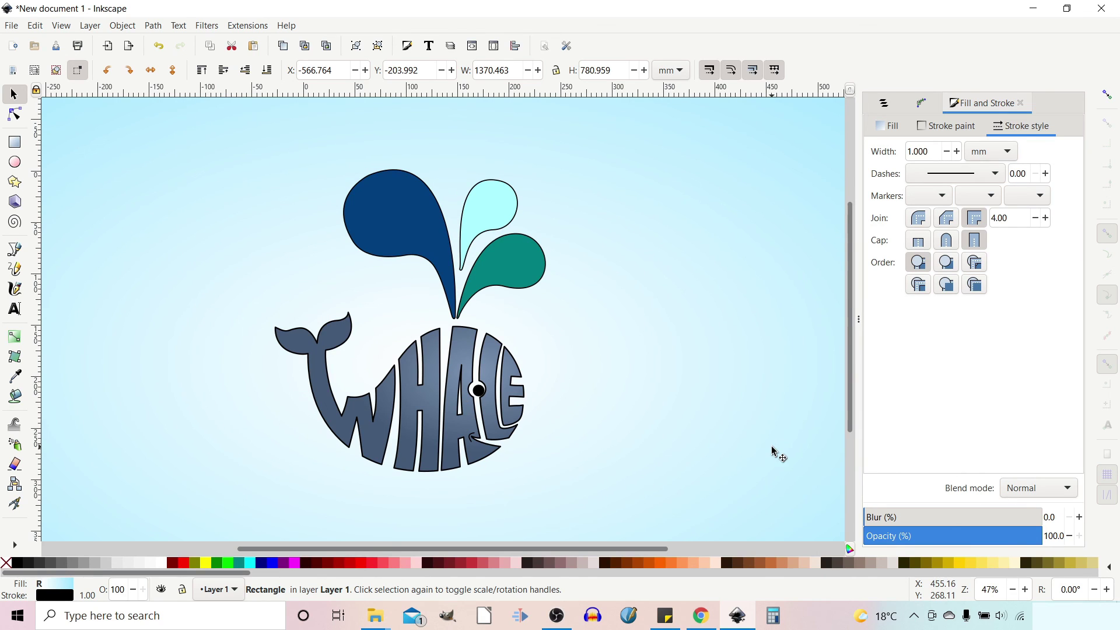